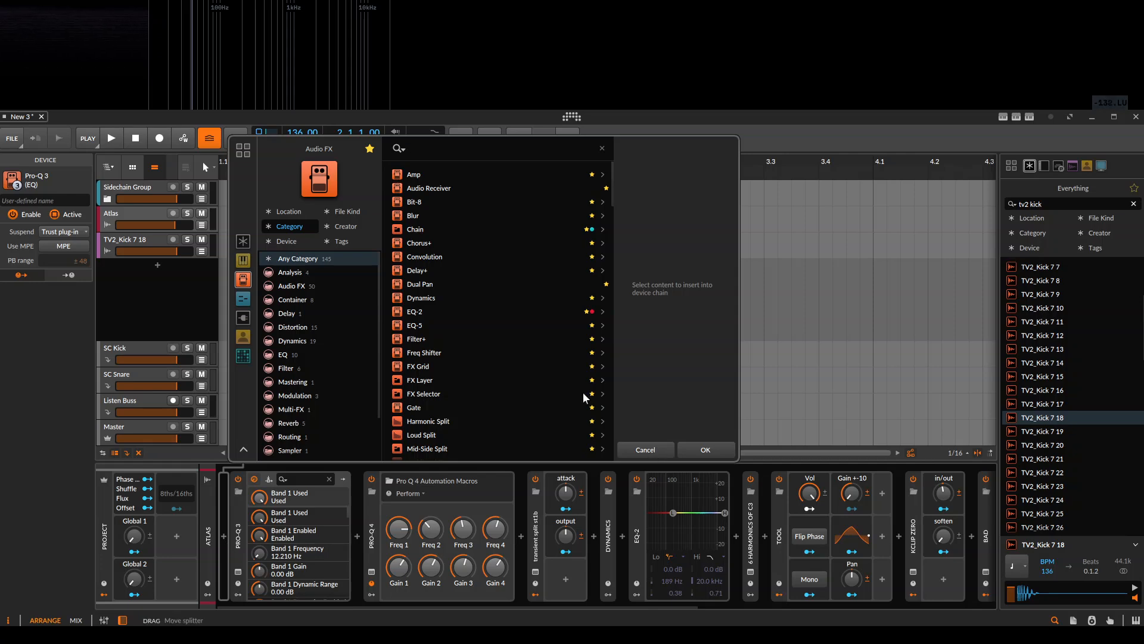
Insert an Amp device at the start of the Atlas chain and open its Save Preset to Library dialog
click(427, 172)
key(Return)
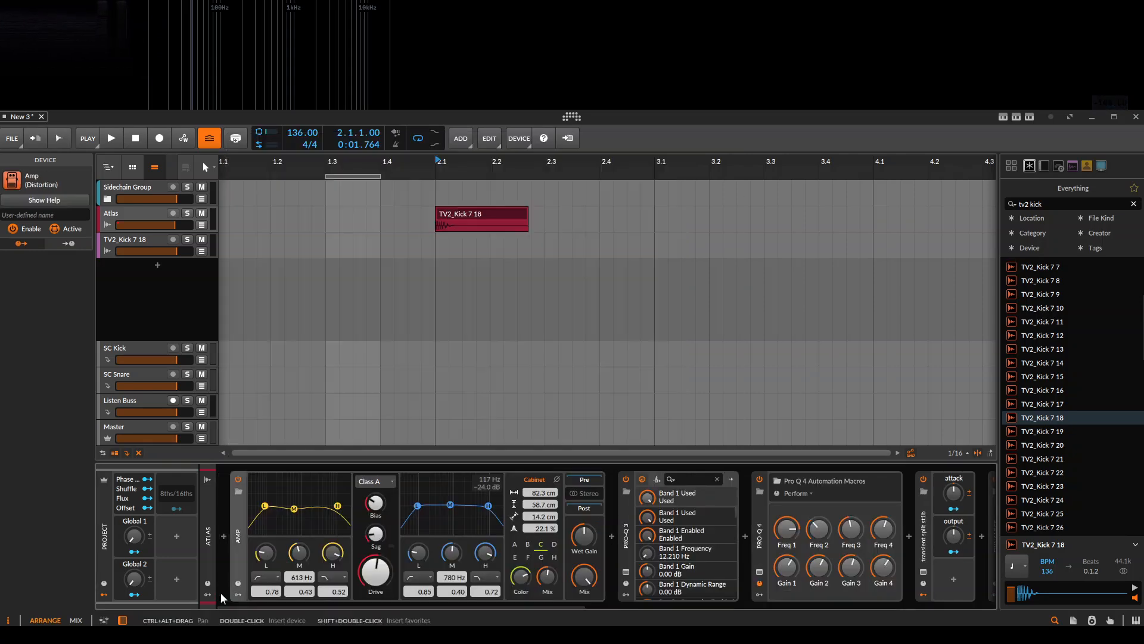
right_click(241, 553)
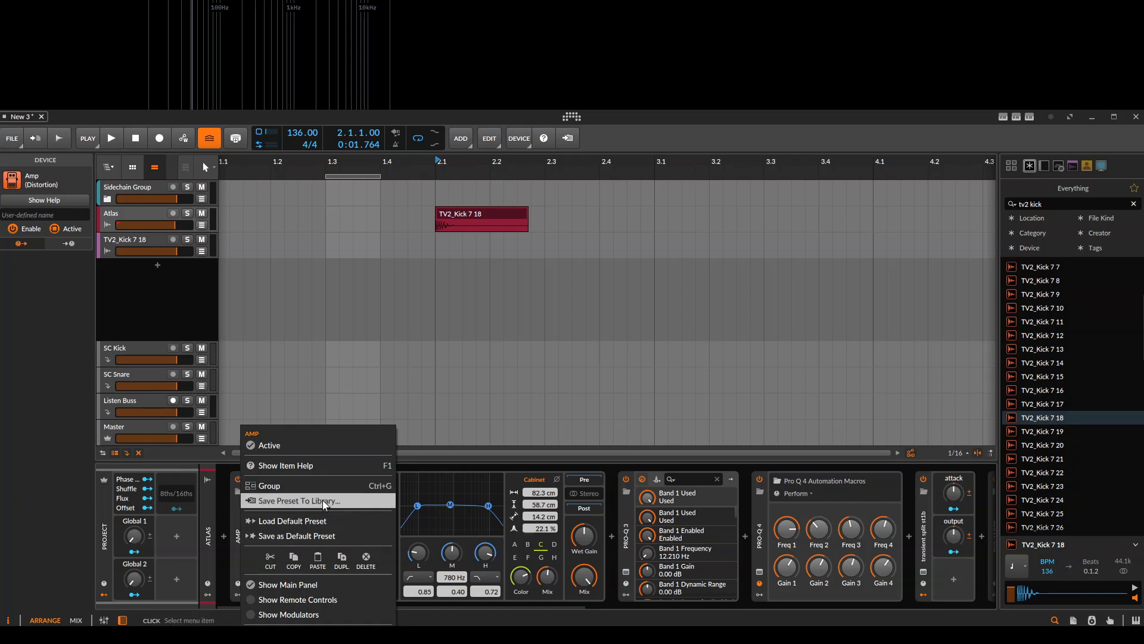
click(298, 501)
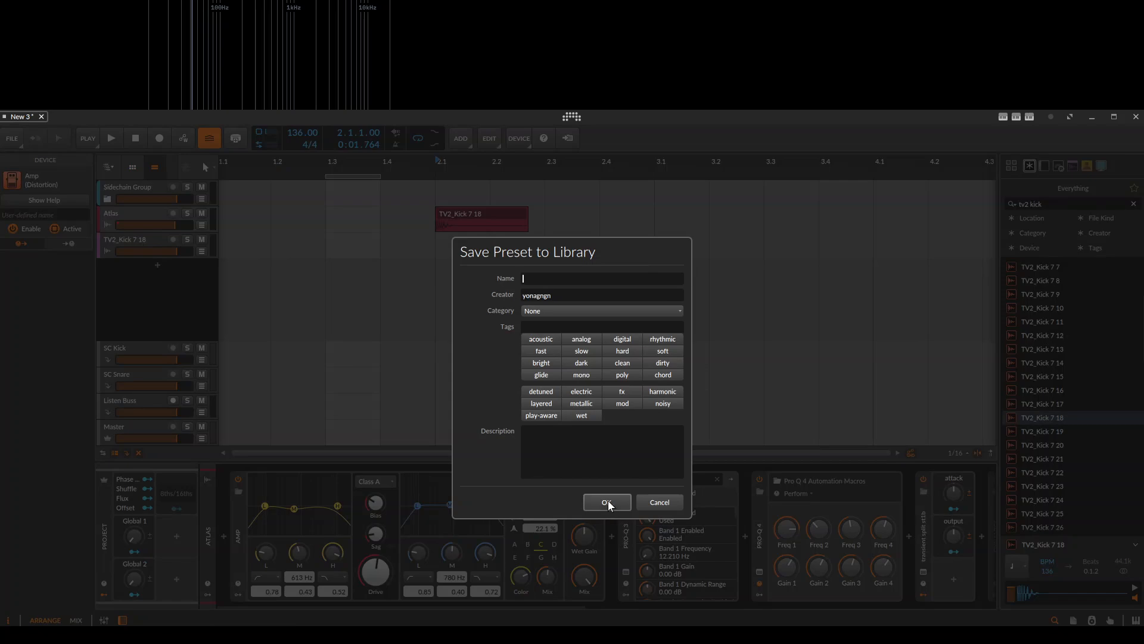
Leave the preset dialog without saving and delete the Amp device from the Atlas chain
click(607, 503)
click(664, 411)
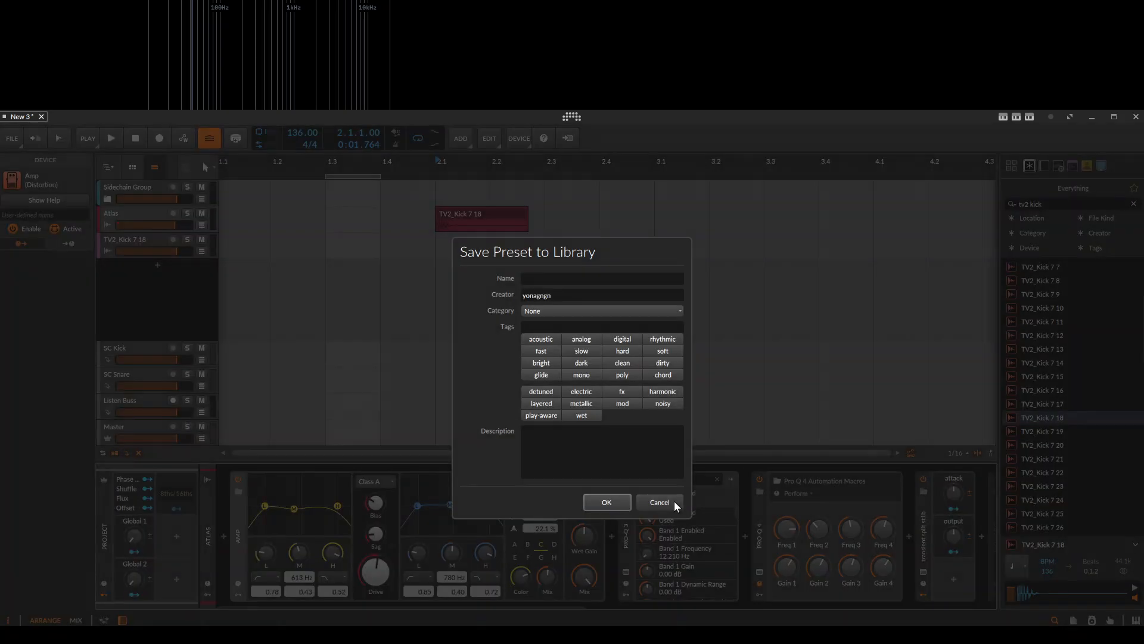
click(674, 500)
key(Delete)
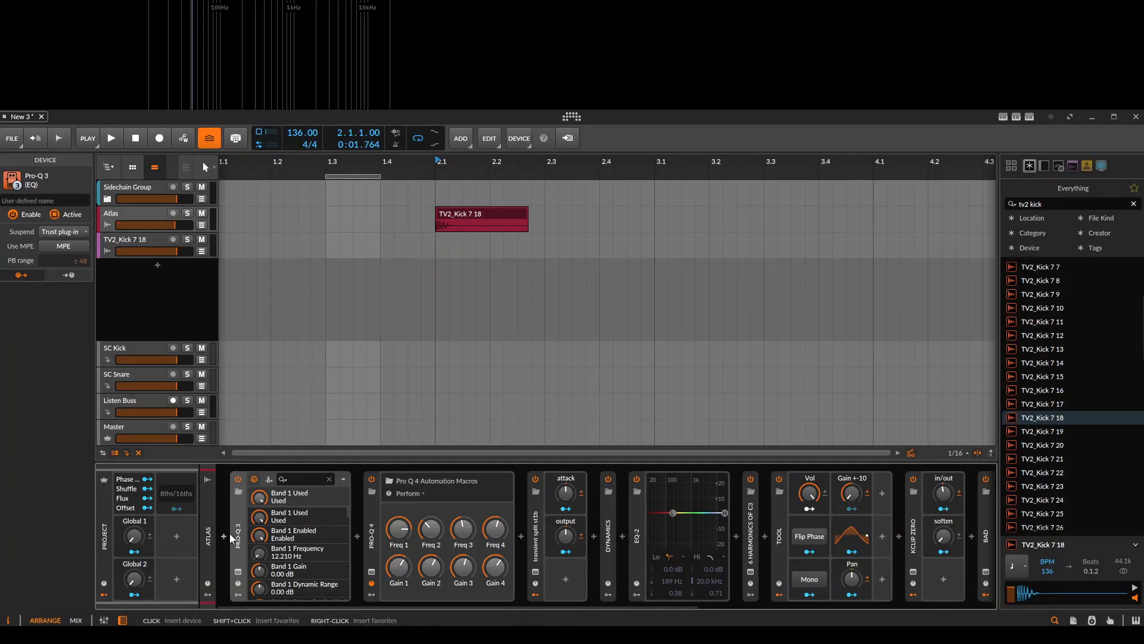
Insert LittleAlterBoy at the start of the Atlas device chain
click(225, 535)
scroll(503, 309, down, 10)
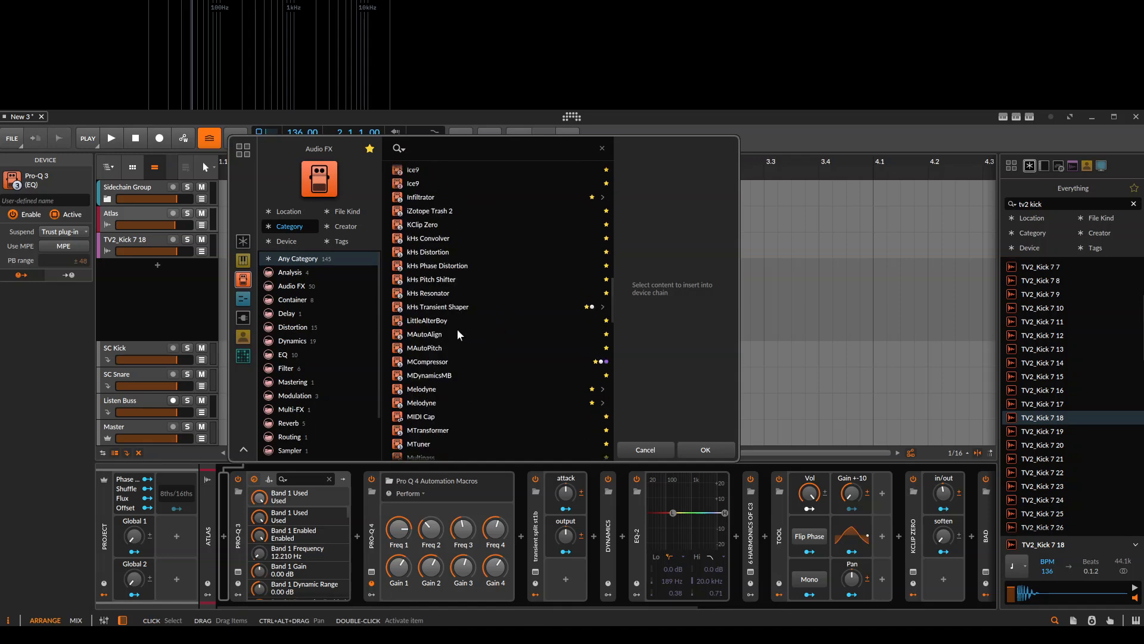
double_click(427, 320)
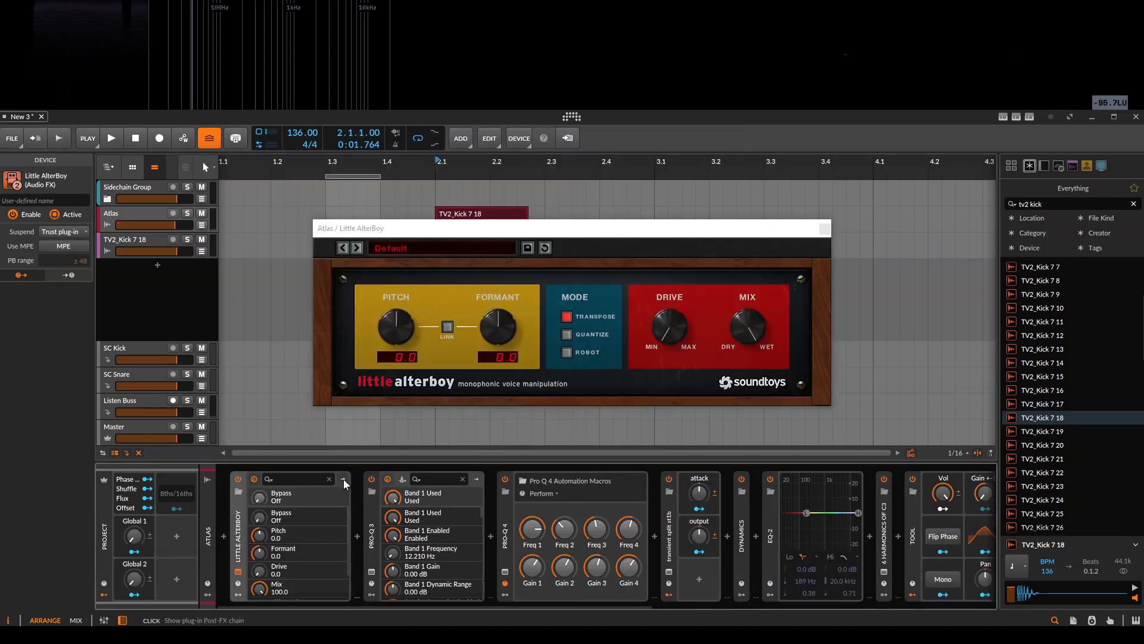
Show Little AlterBoy's Post-FX chain and add an EQ-2 to it
click(343, 479)
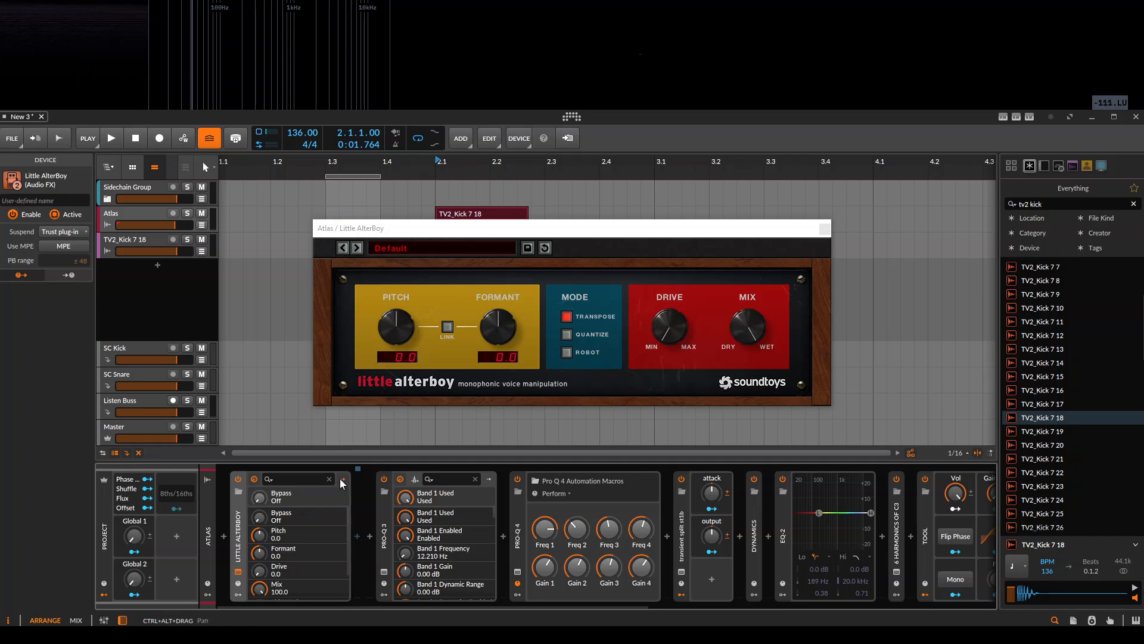
click(358, 534)
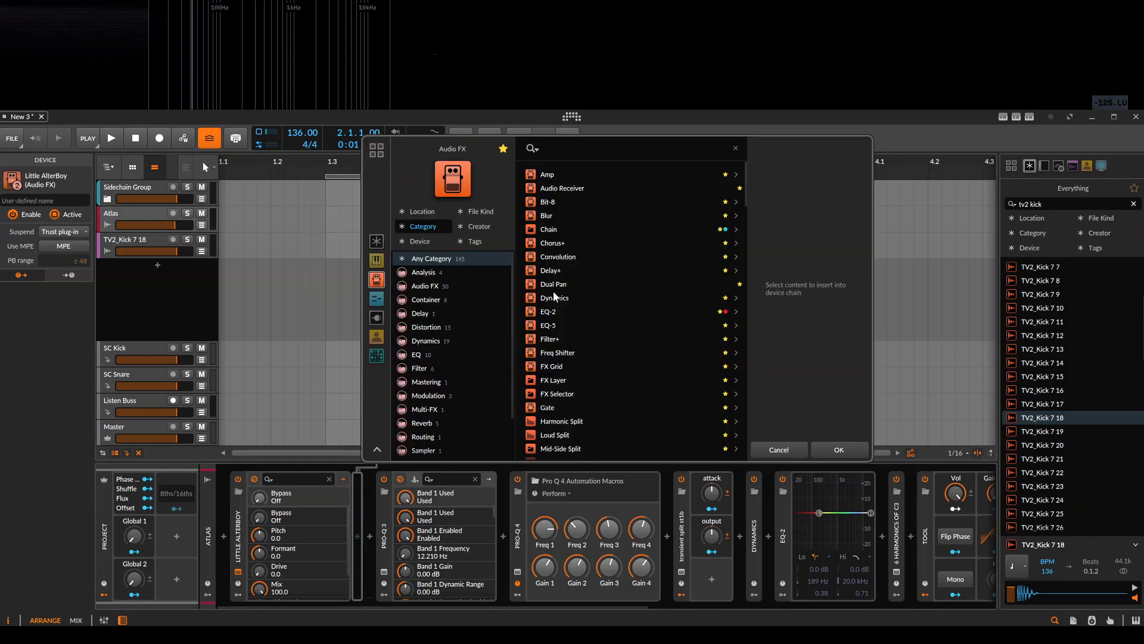
text(eq 2)
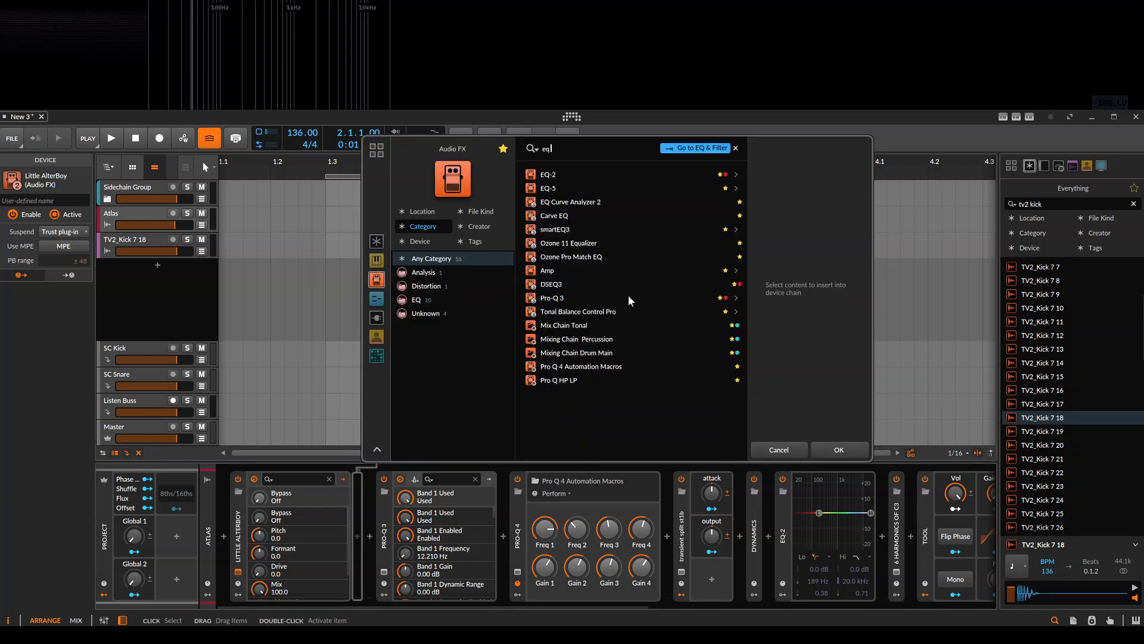
click(551, 174)
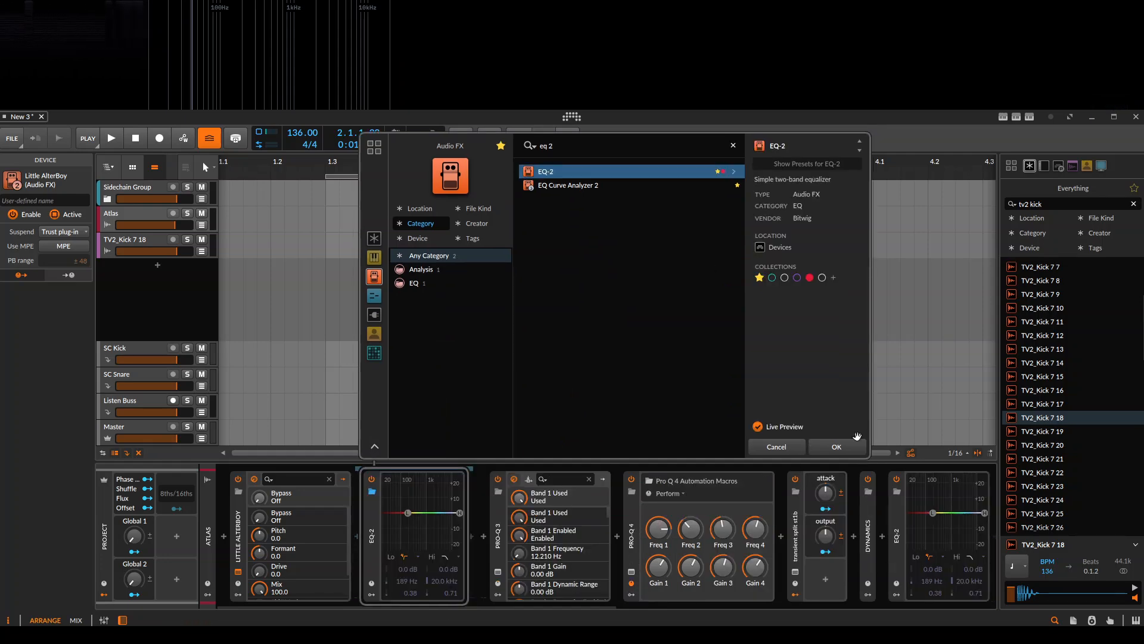
click(850, 453)
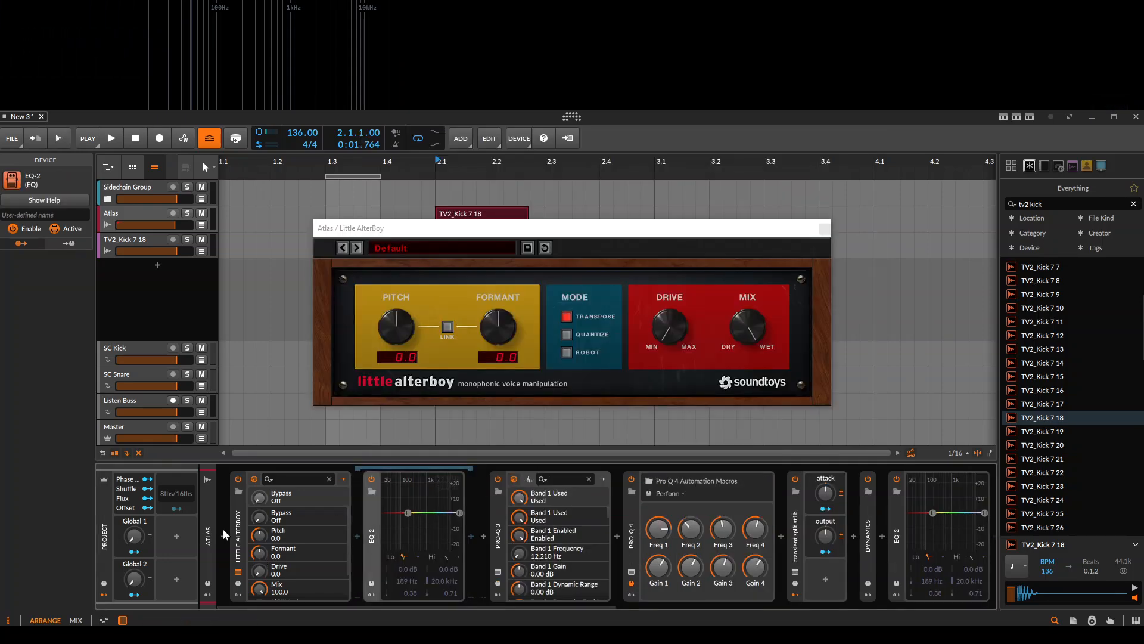
Save Little AlterBoy with its Post-FX EQ-2 as the default preset and delete the device from the chain
right_click(238, 536)
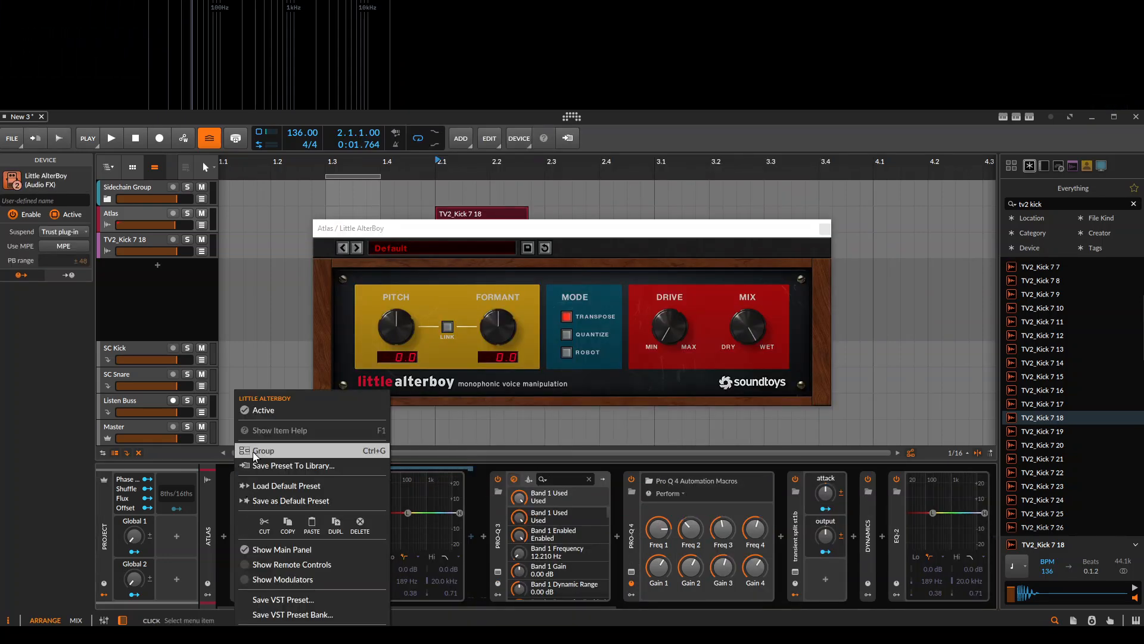
click(272, 504)
click(825, 228)
key(Delete)
Insert Little AlterBoy again before the first Pro-Q 3 and show its Post-FX chain
click(227, 535)
text(litt)
key(Return)
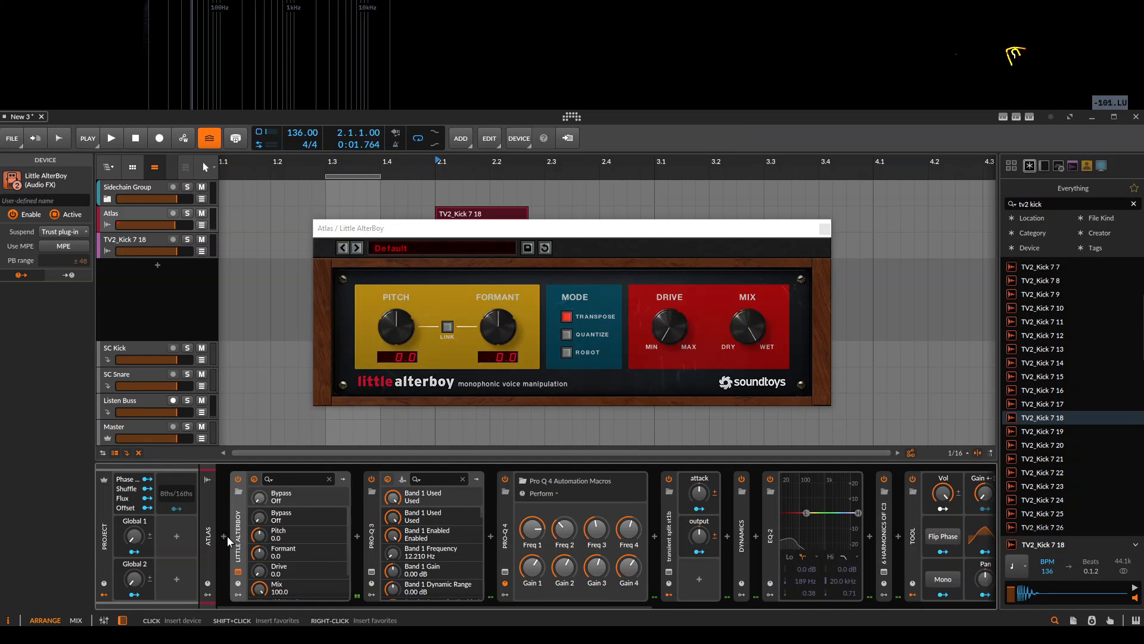
click(344, 479)
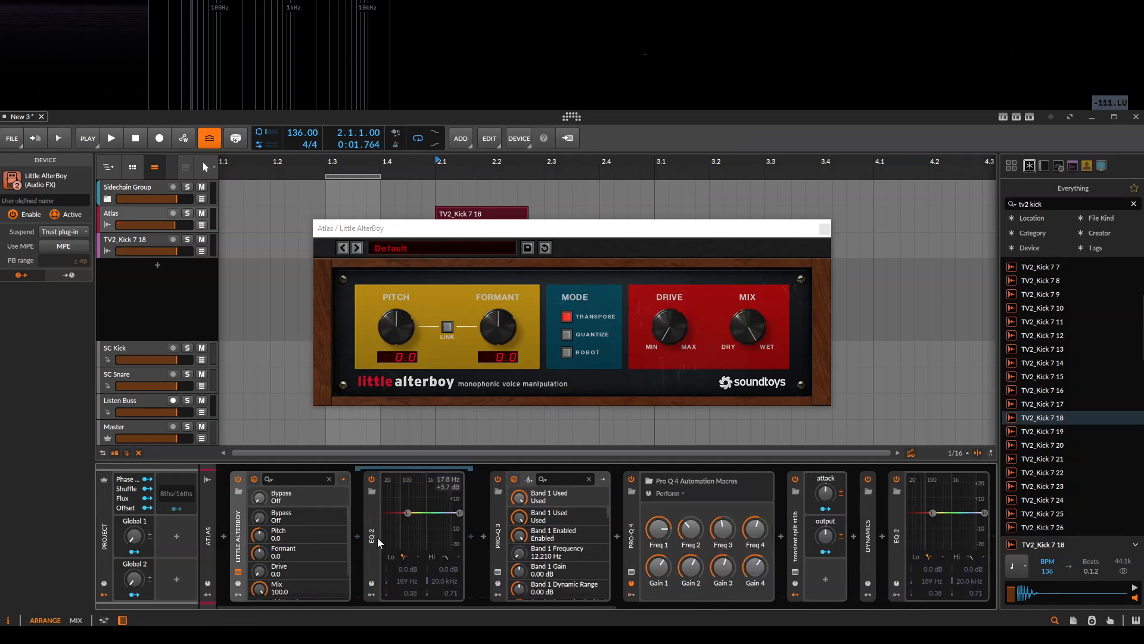
Show Little AlterBoy's remote controls and delete the device from the chain
click(239, 583)
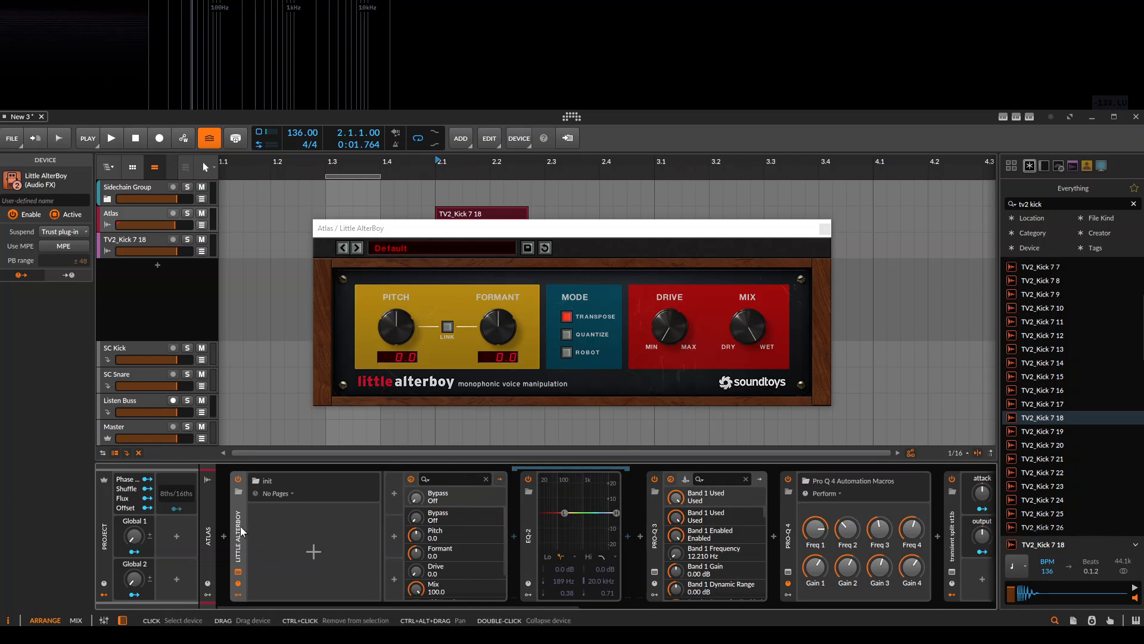
key(Delete)
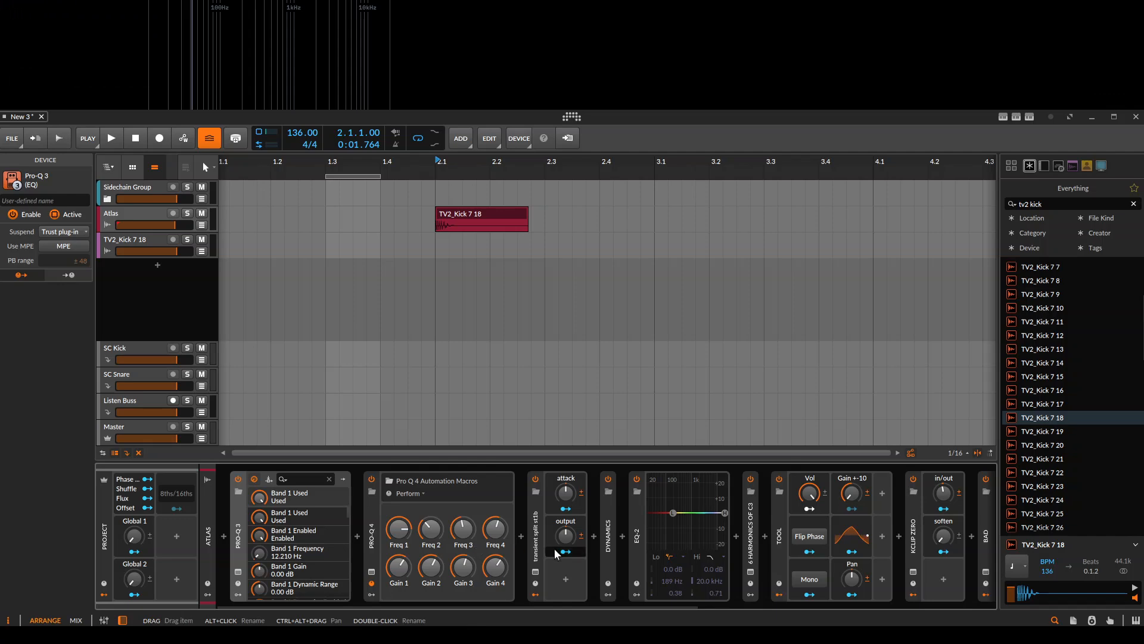
In the first Pro-Q 3, move the mid low cut to about 12.6 Hz and the side low cut to about 31.2 Hz
mouse_move(275, 606)
mouse_down()
mouse_move(589, 602)
mouse_move(292, 603)
mouse_up()
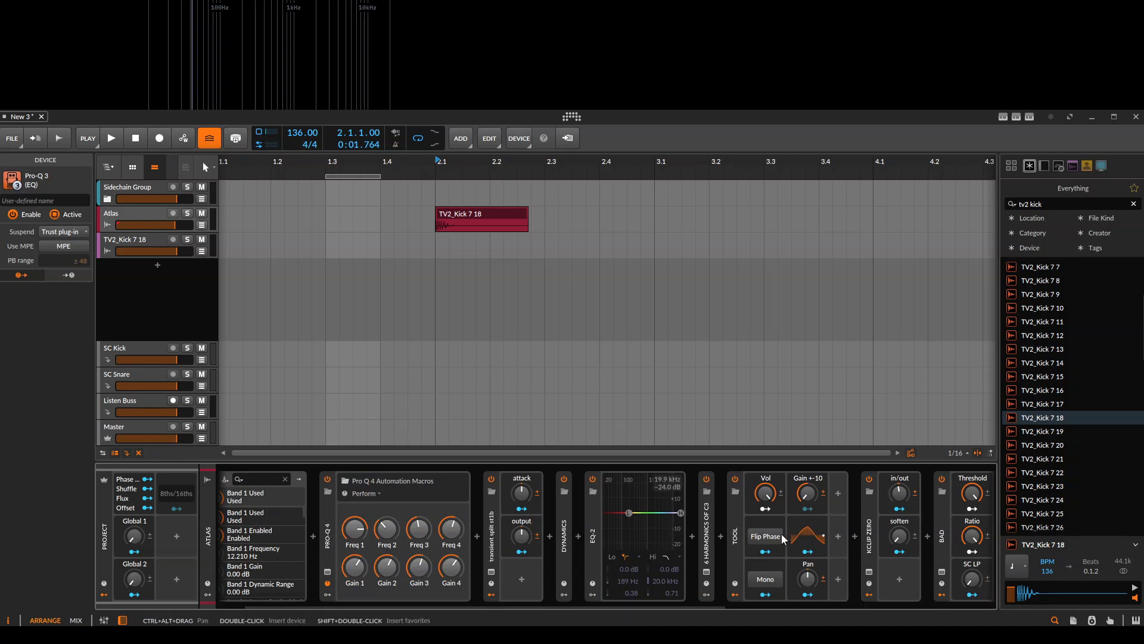
scroll(598, 555, down, 3)
scroll(598, 555, up, 4)
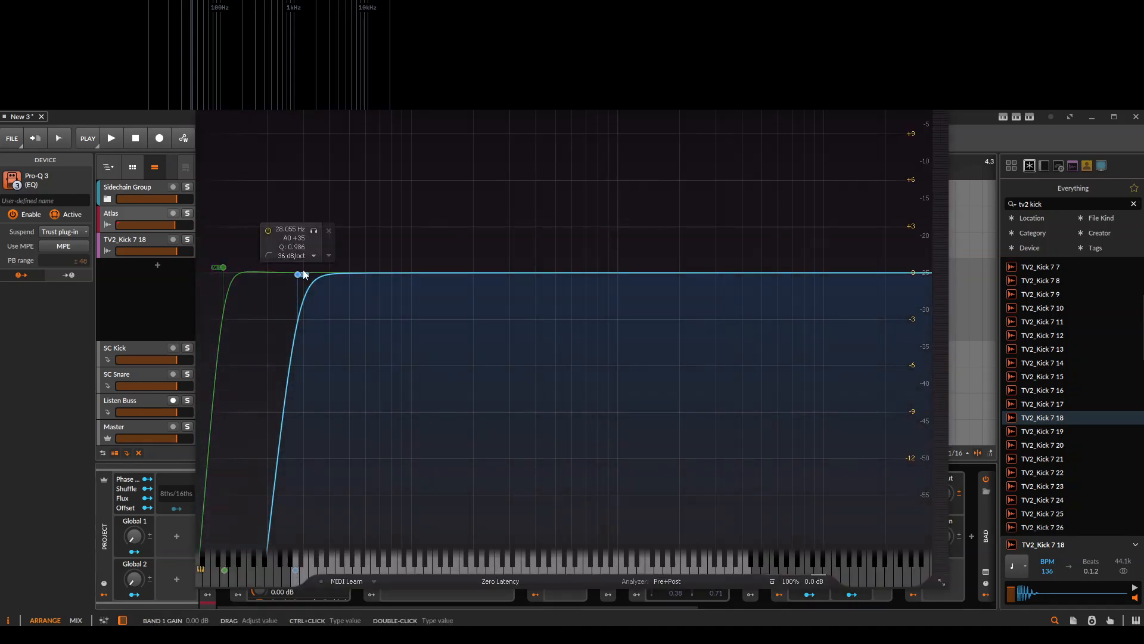
drag(298, 276, 226, 273)
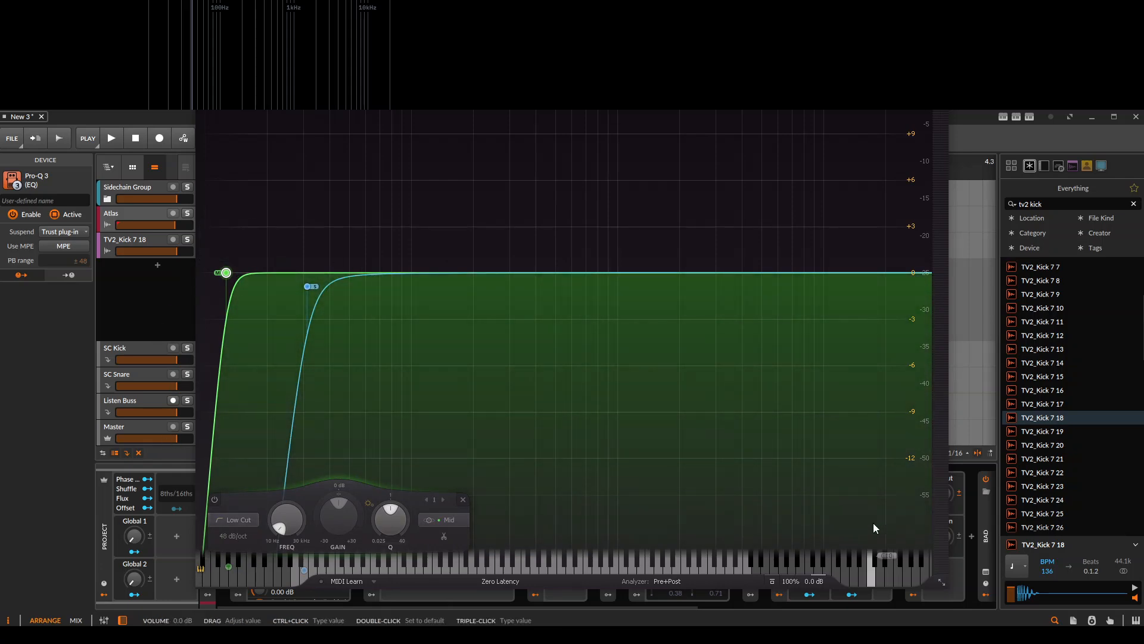
Enlarge the Pro-Q 3 window, examine the side low-cut band's shape and stereo placement options, and close the window
drag(941, 588, 1017, 550)
drag(277, 256, 485, 266)
click(398, 205)
click(518, 288)
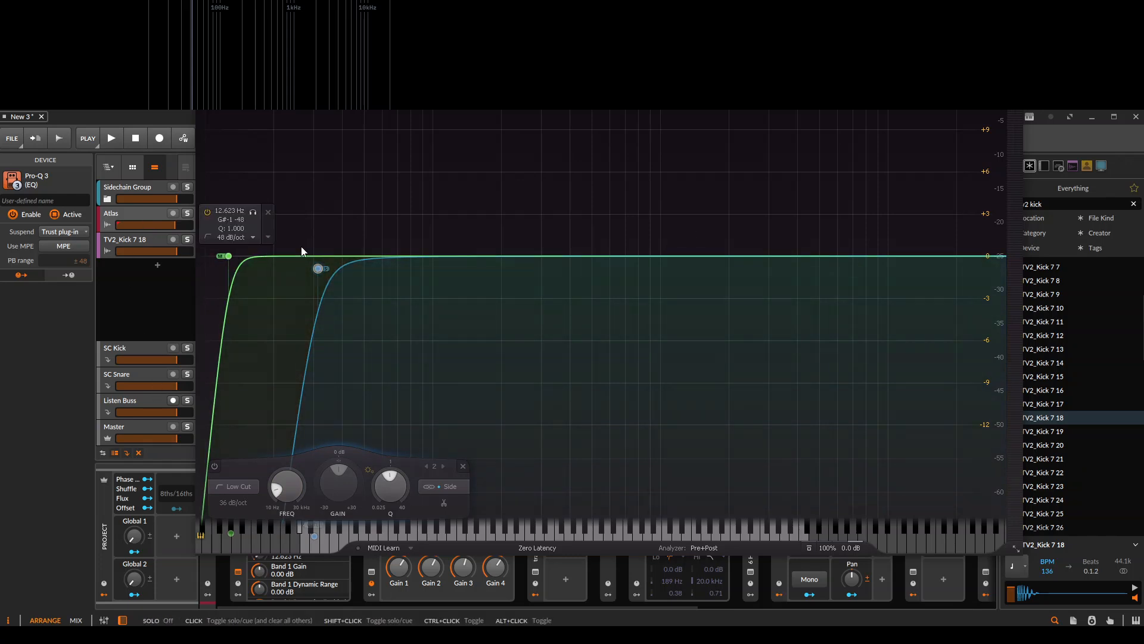
click(350, 250)
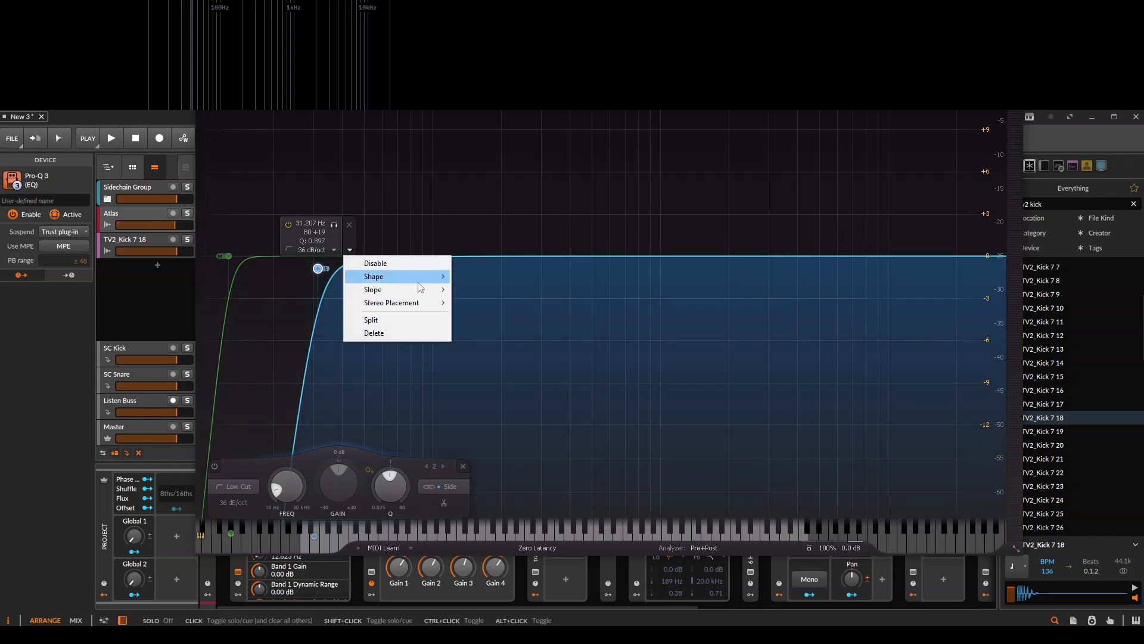
mouse_move(434, 275)
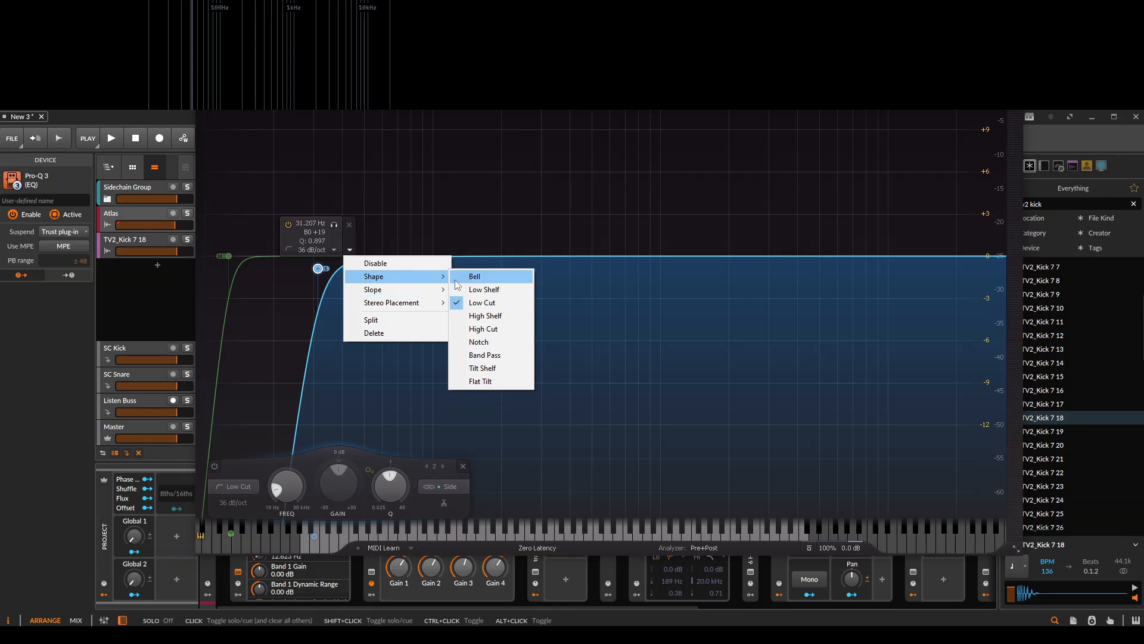
mouse_move(440, 304)
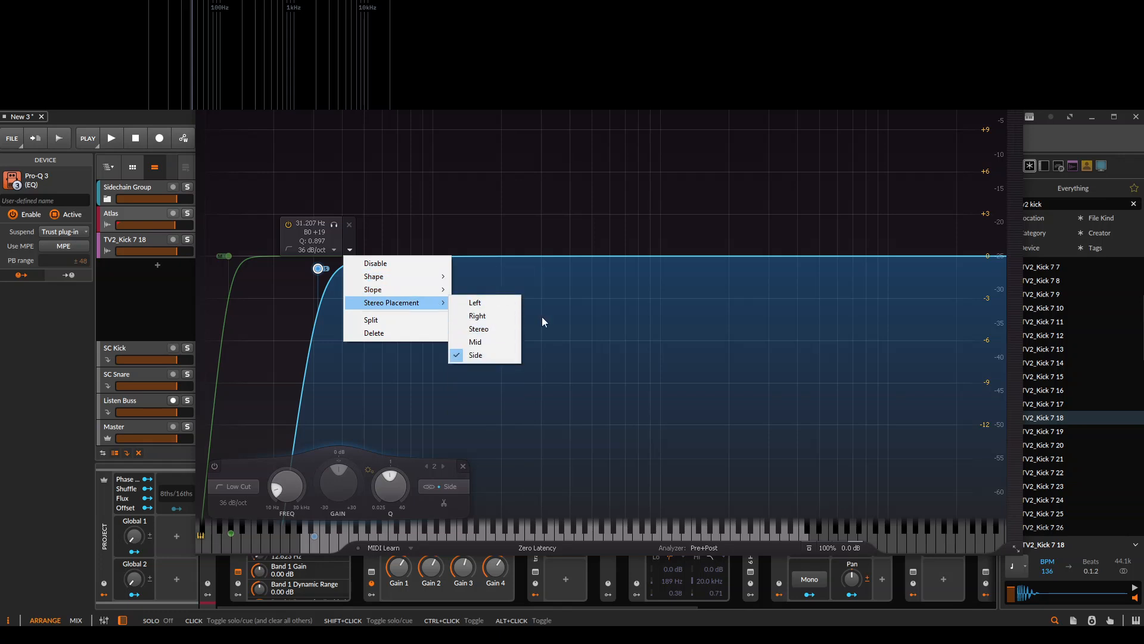
click(523, 307)
click(271, 258)
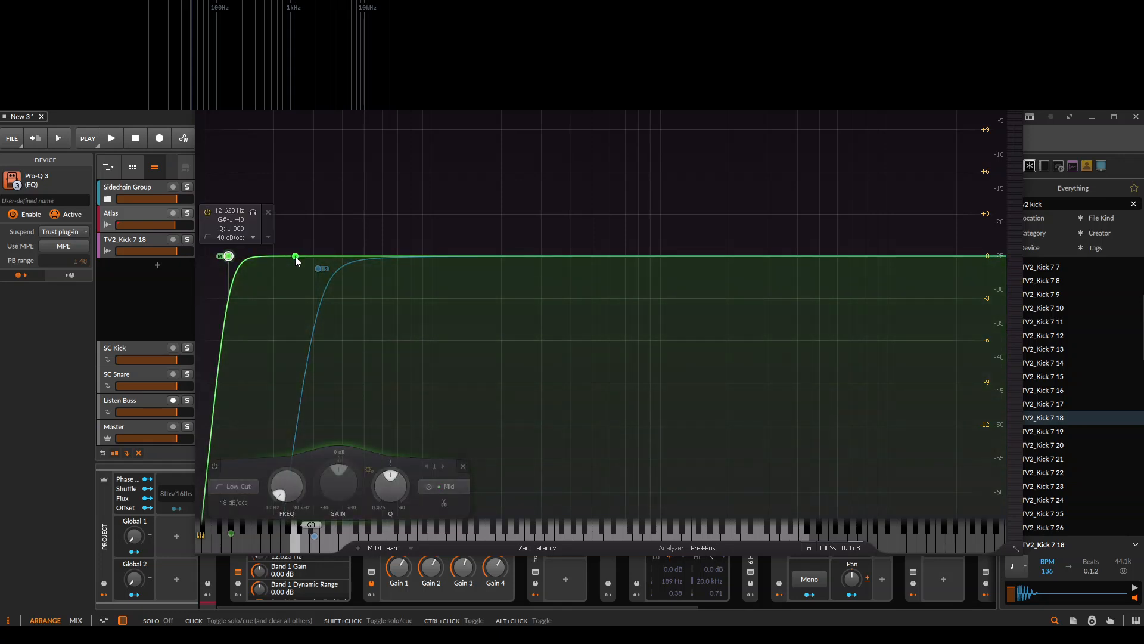
click(321, 268)
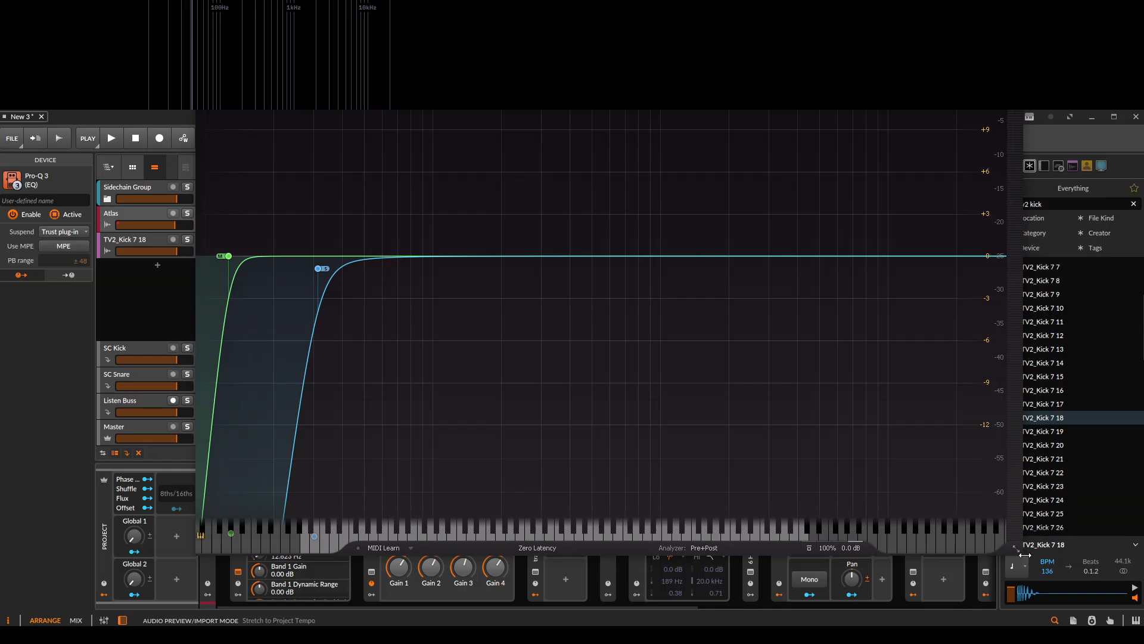
drag(1023, 555, 686, 320)
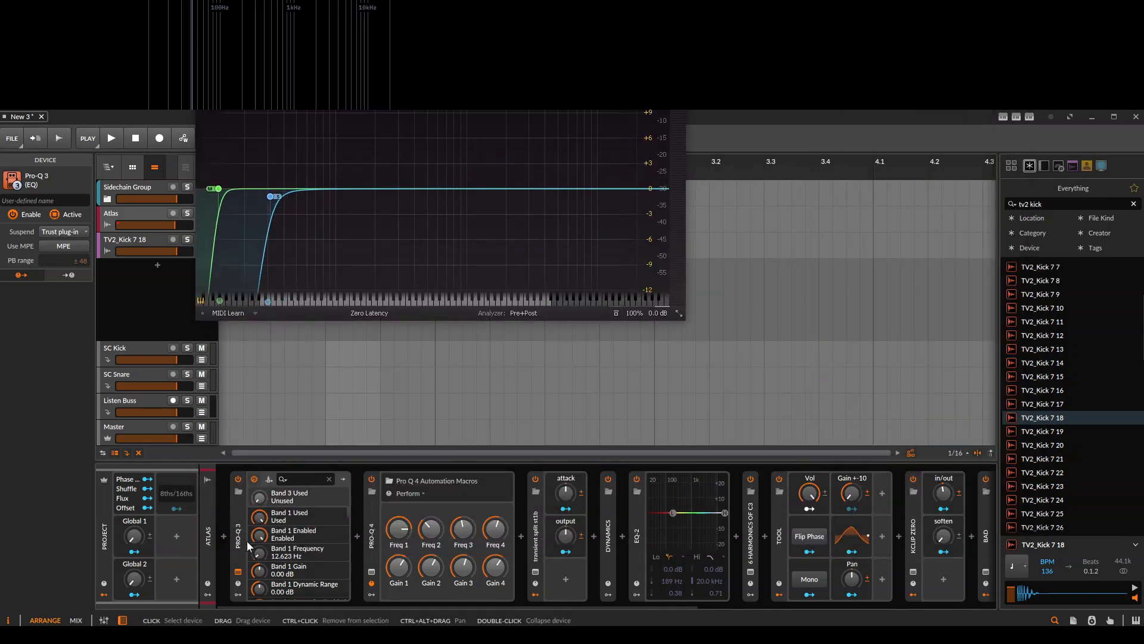
click(237, 571)
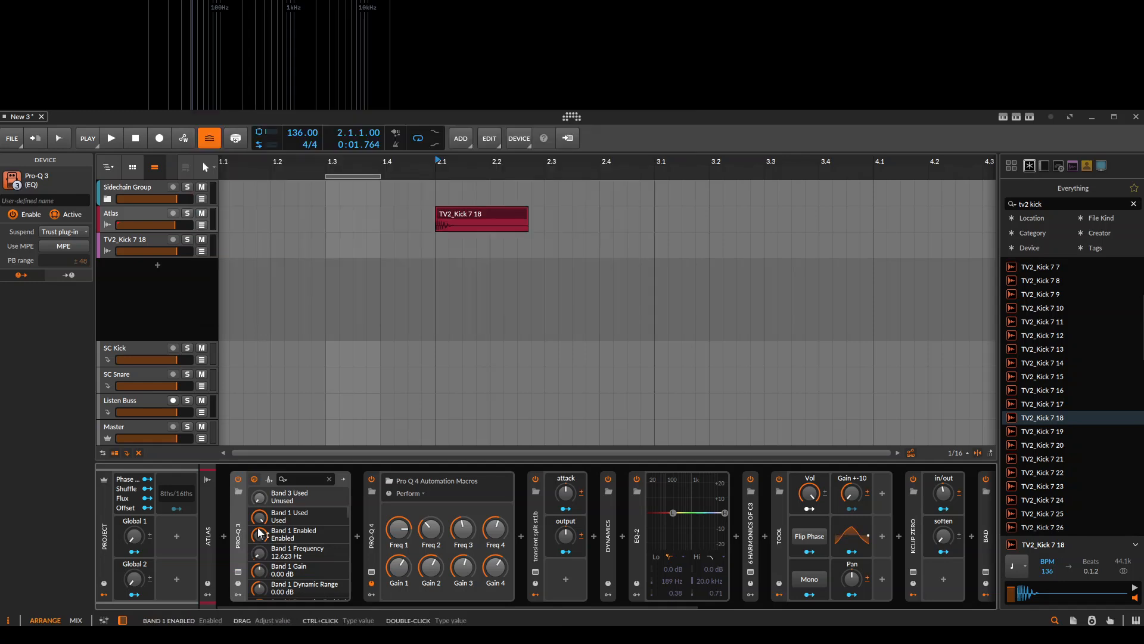
Open the Pro Q 4 Automation Macros plug-in and move its lowest bell band to about 214 Hz at +4.55 dB
click(381, 527)
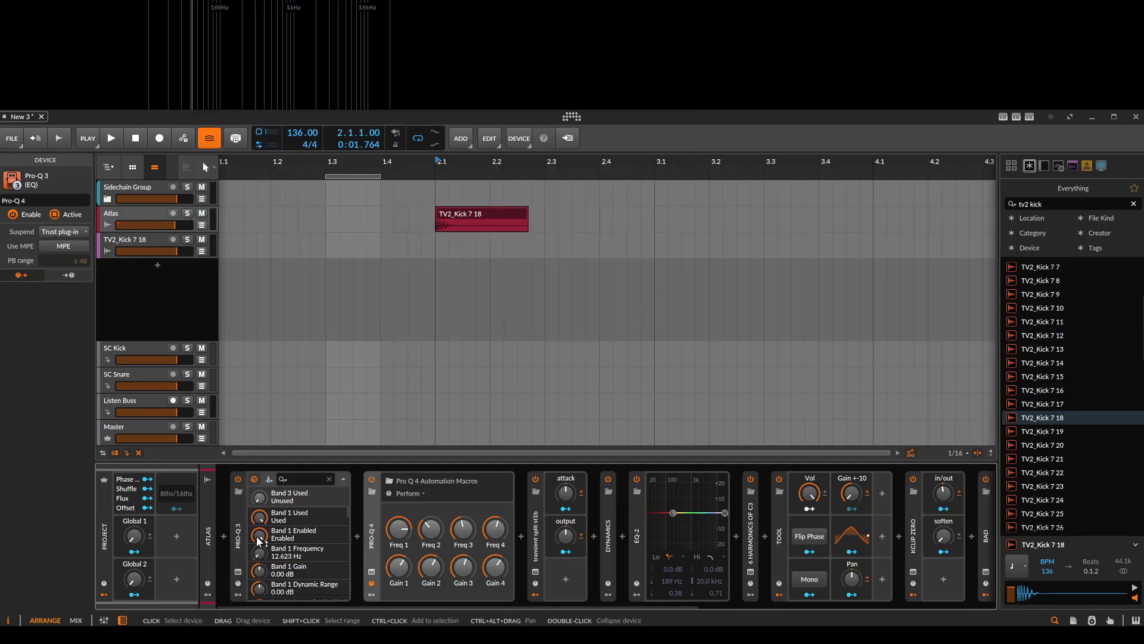
click(375, 572)
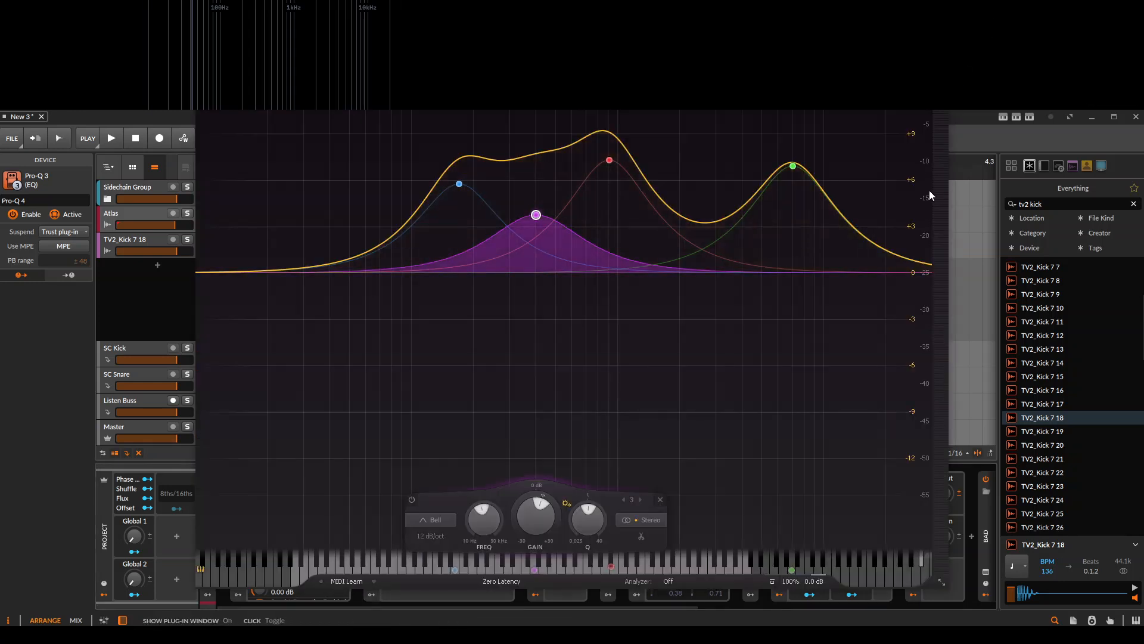
drag(459, 184, 479, 202)
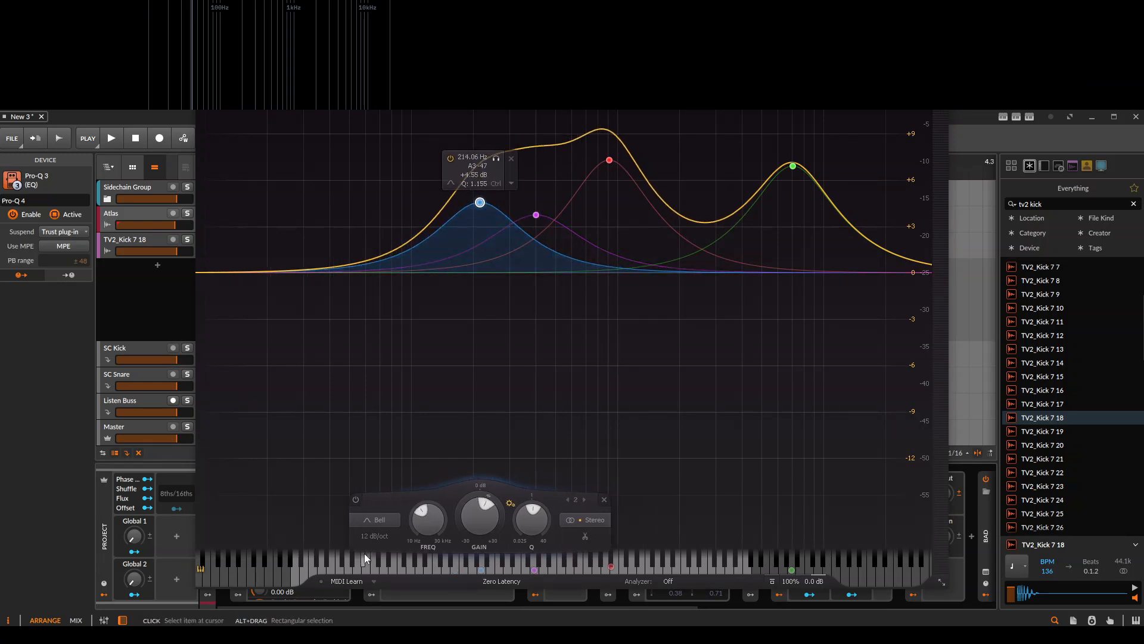
scroll(334, 606, down, 3)
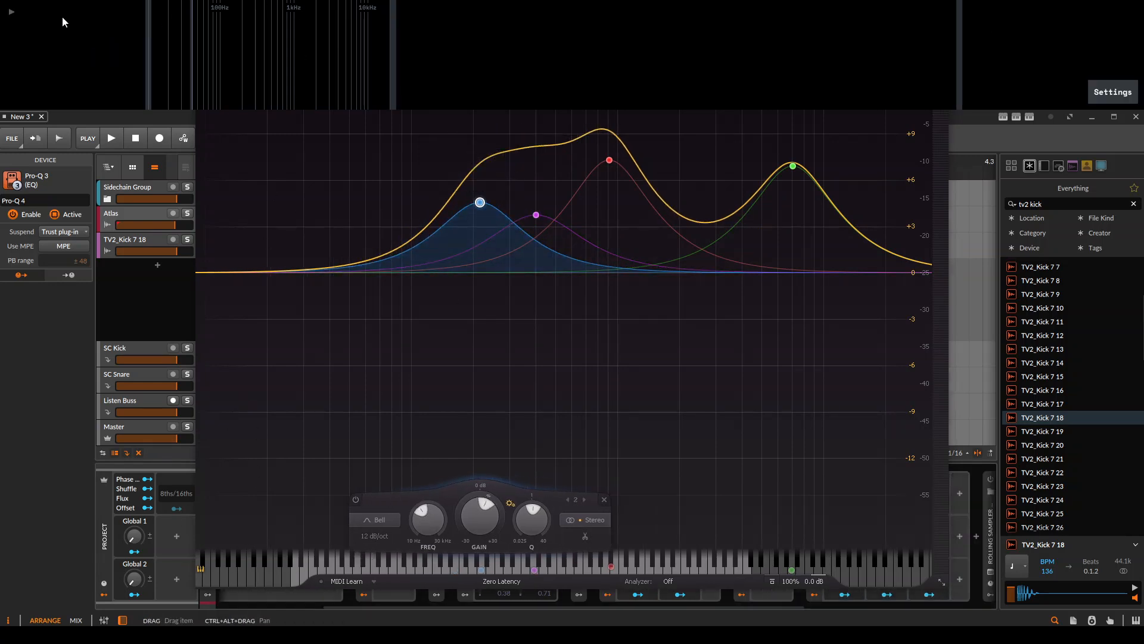
Unpin the MiniMeters overlay and move the Pro Q 4 Automation Macros window slightly lower
click(13, 15)
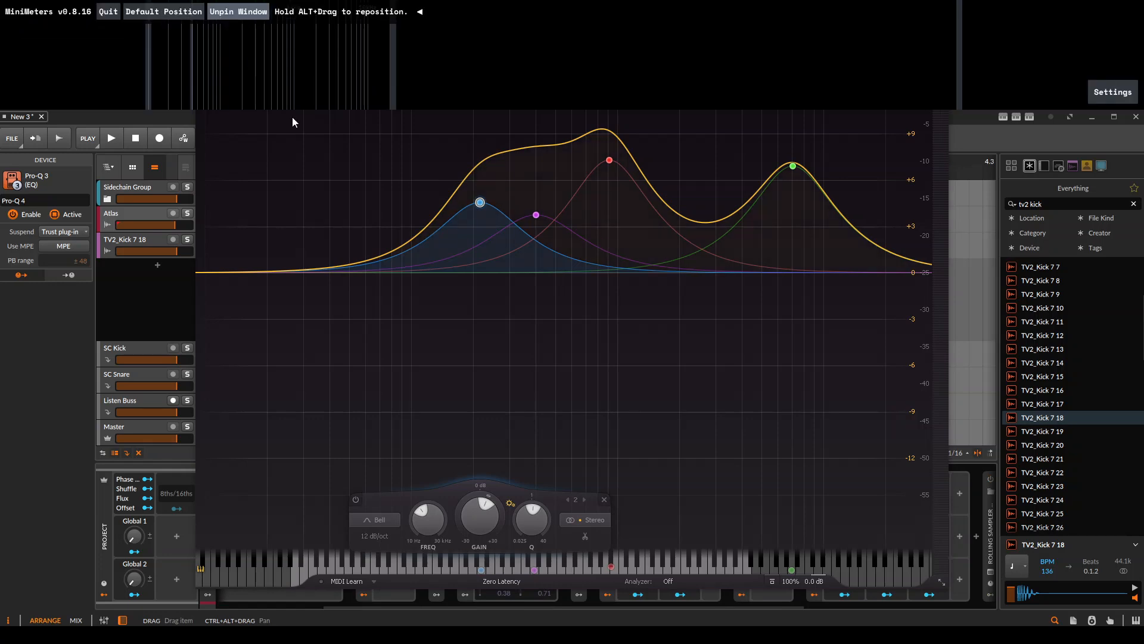
click(238, 11)
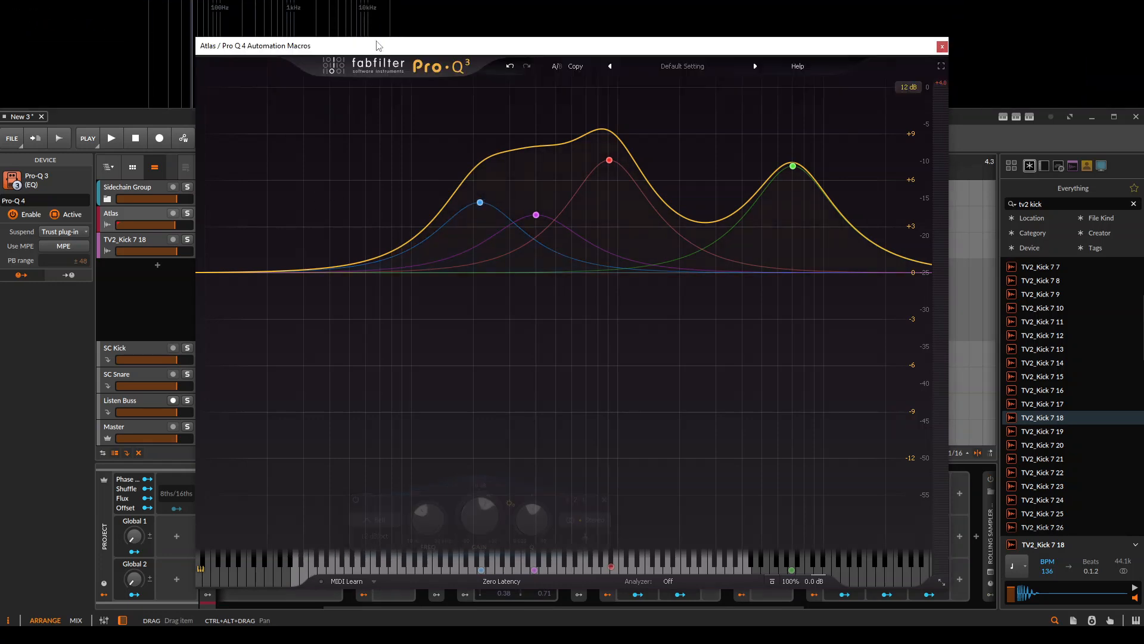
drag(377, 45, 352, 78)
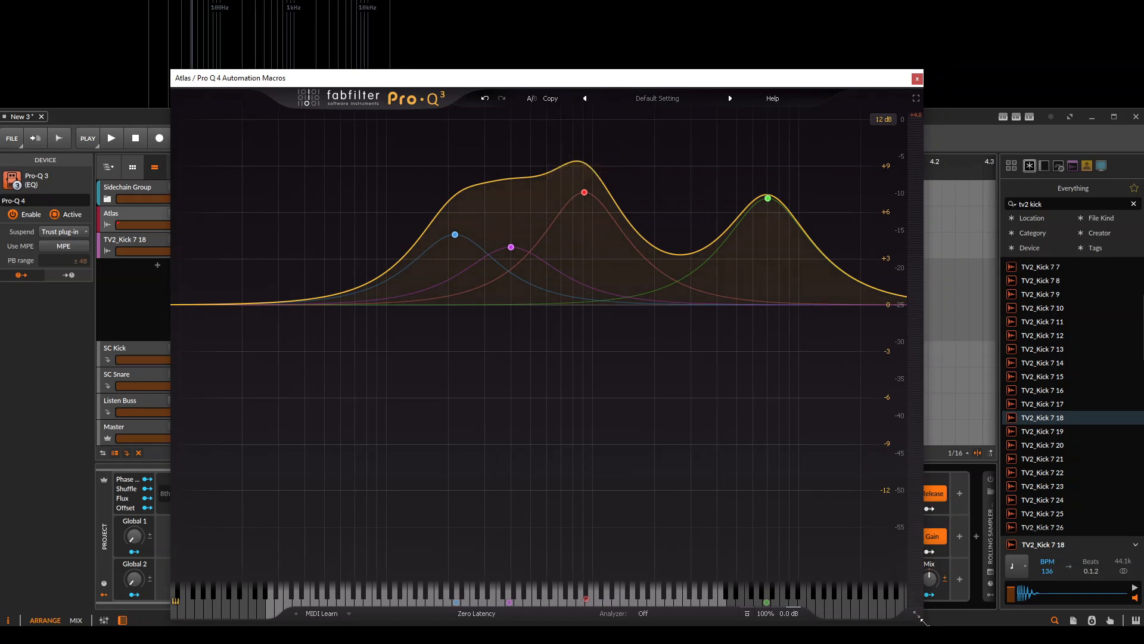
Shrink the Pro Q 4 Automation Macros window and move it so the device chain stays accessible
drag(866, 528, 864, 391)
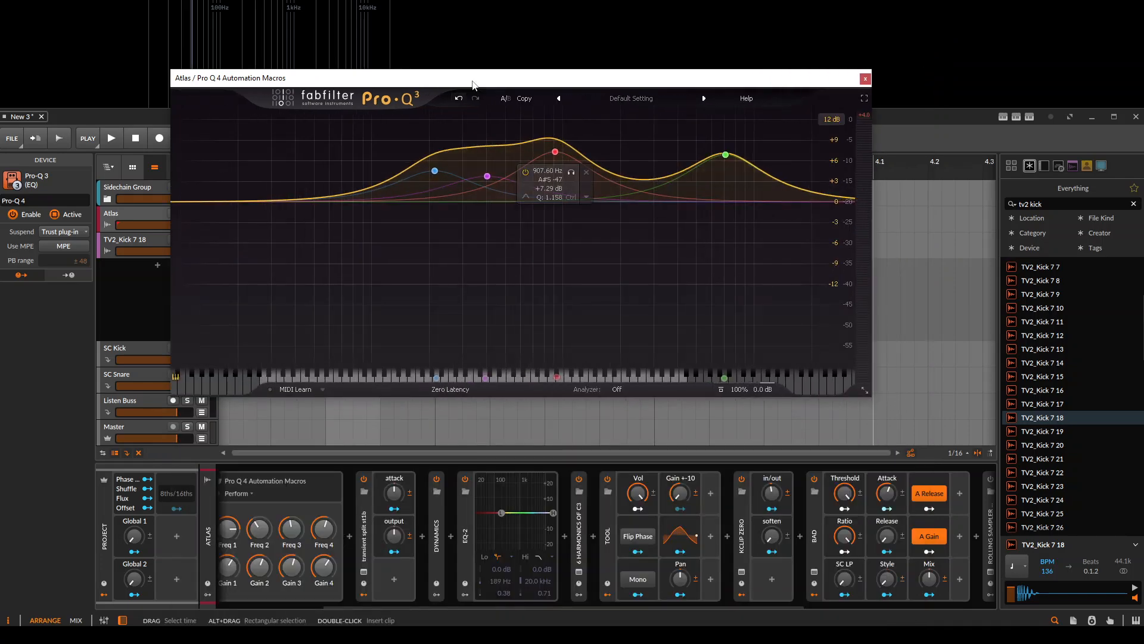
drag(470, 81, 615, 125)
scroll(422, 516, up, 3)
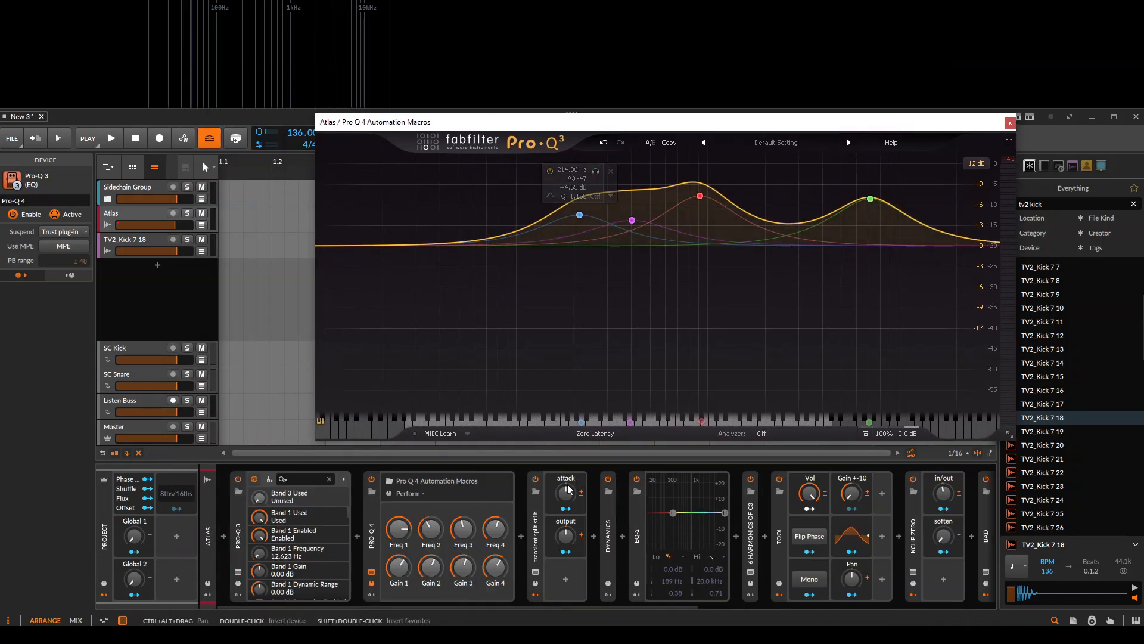
drag(565, 492, 565, 484)
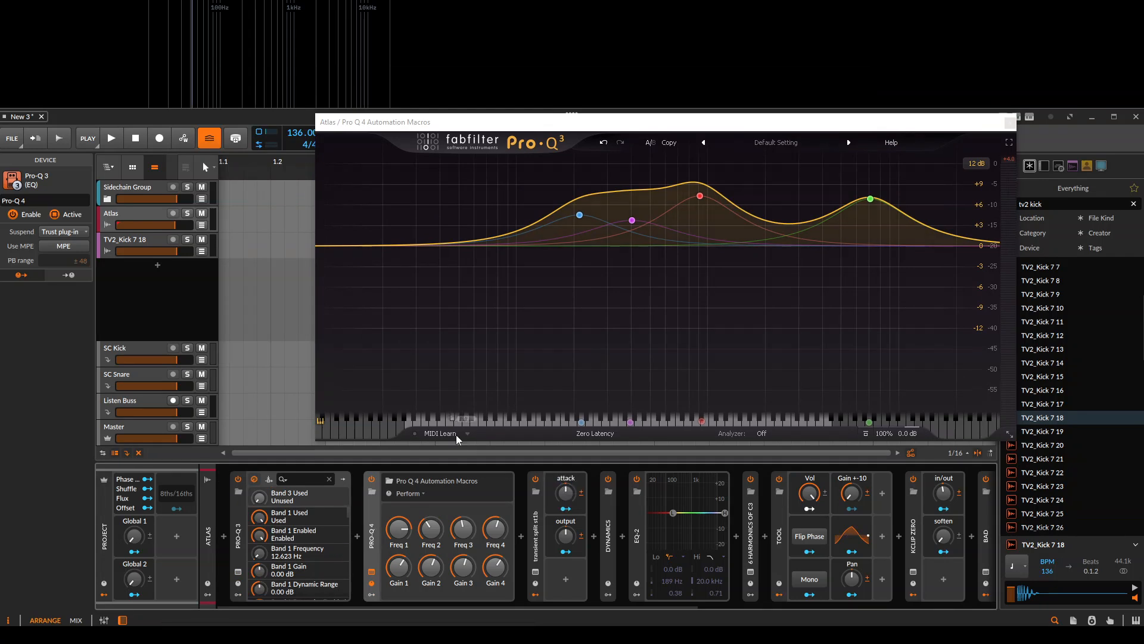
Move the lowest bell band to about 347 Hz, try the Freq 2 macro, and check the remaining frequency and gain macros
drag(579, 214, 501, 207)
mouse_move(431, 530)
mouse_down()
mouse_move(431, 503)
mouse_move(431, 533)
mouse_up()
drag(482, 208, 620, 207)
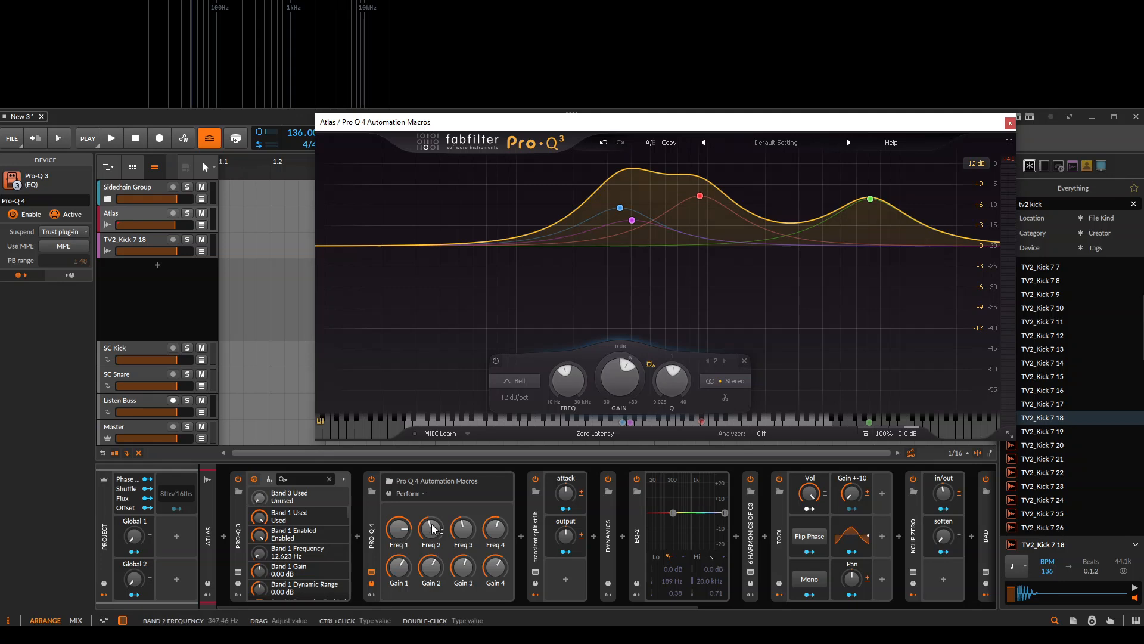
click(496, 530)
click(463, 544)
click(496, 529)
double_click(495, 529)
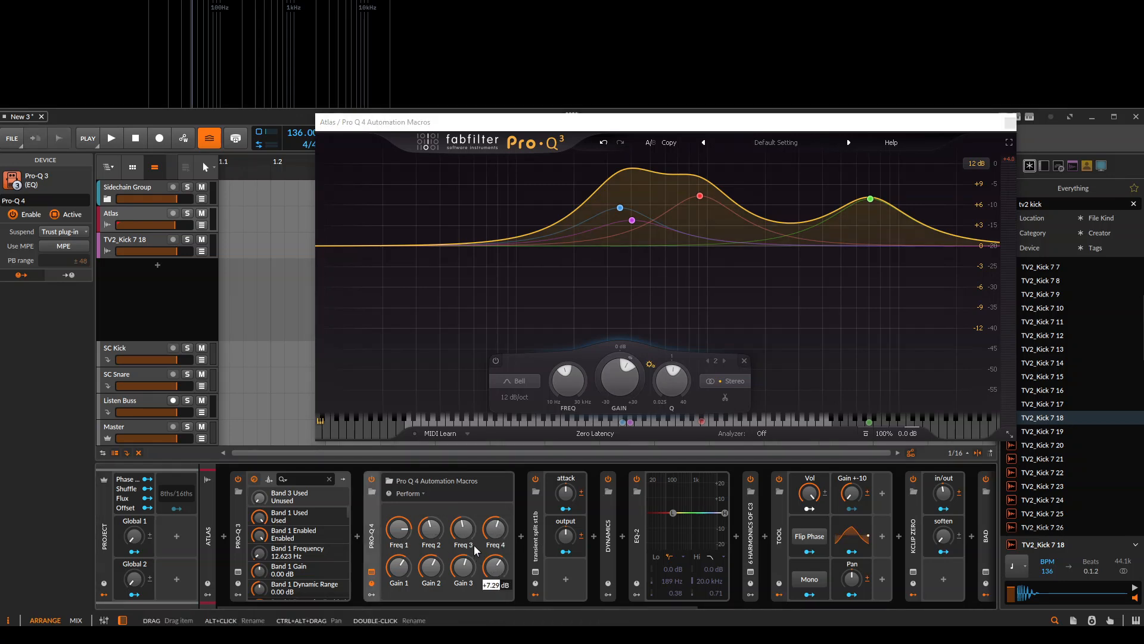
click(382, 543)
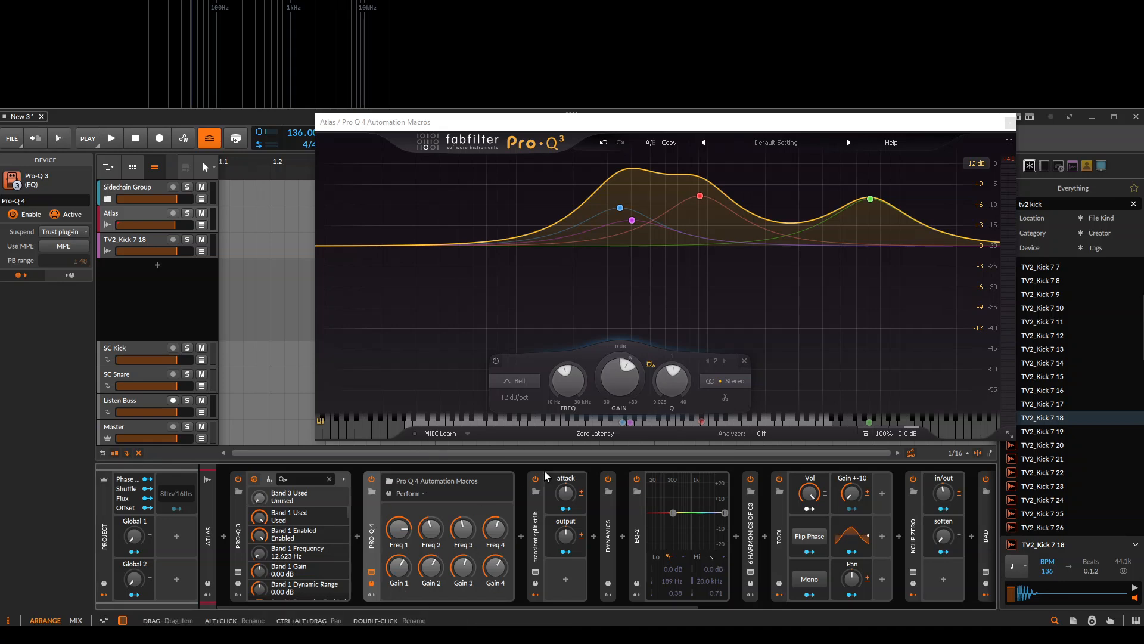
Place the lowest bell at about 41 Hz and +4.81 dB, spread the two middle bells apart, and turn the highest bell into a cut
drag(620, 207, 444, 215)
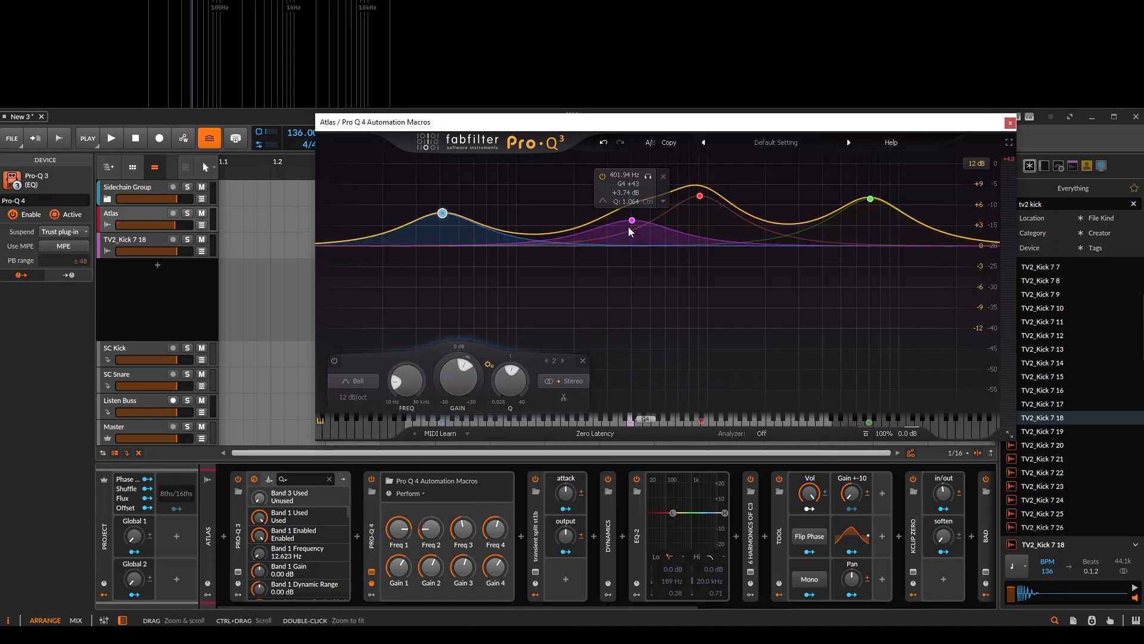
drag(631, 222, 581, 198)
drag(701, 202, 750, 205)
drag(398, 535, 399, 596)
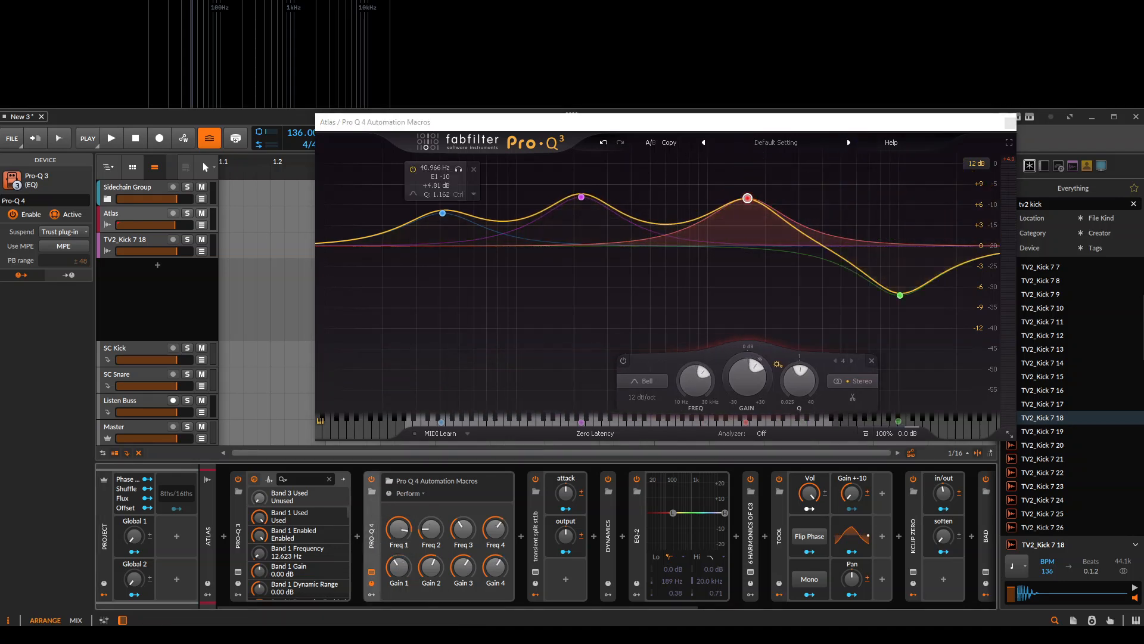
Lower the frequency of the high cut band with the Freq 1 macro and raise the lowest bell with Freq 2
right_click(408, 518)
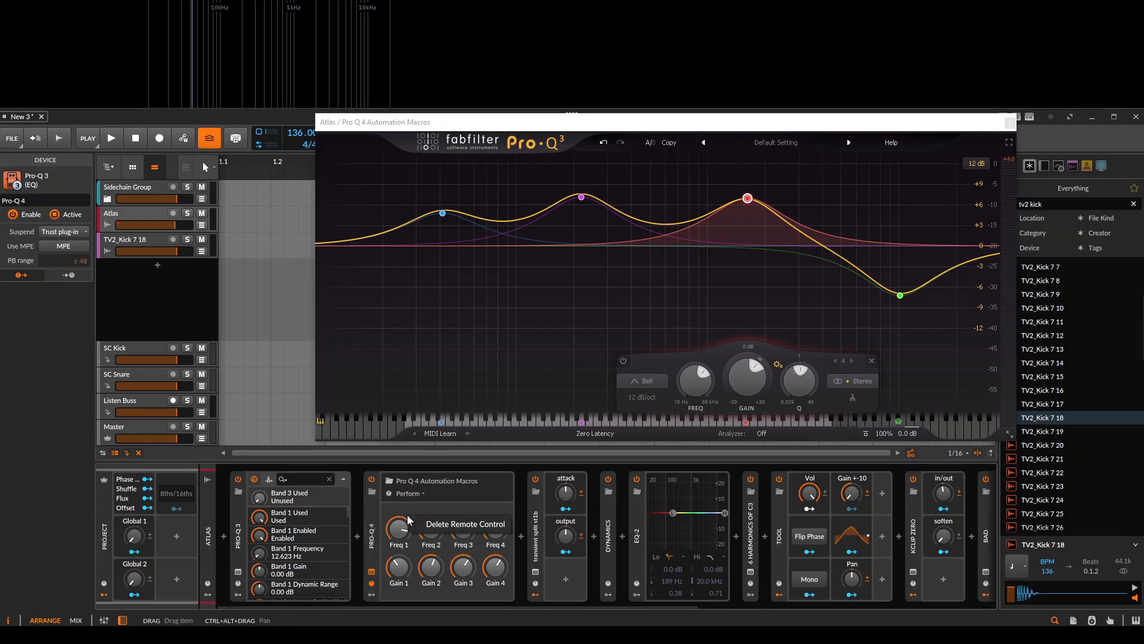
click(393, 535)
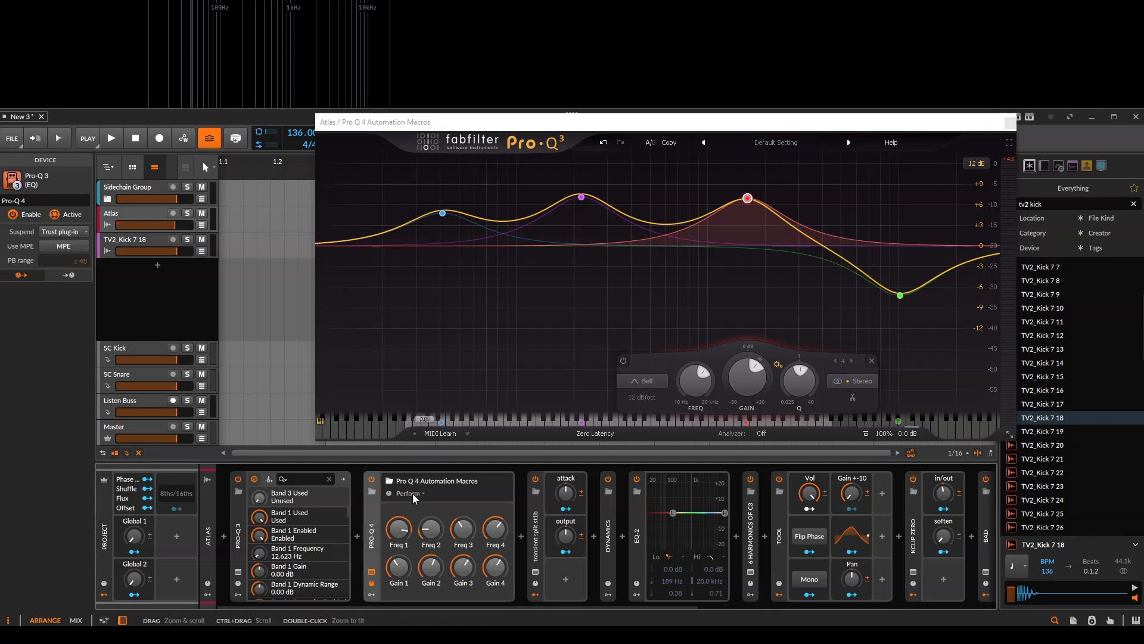
drag(407, 540, 434, 505)
Show the Atlas track's automation and make the Band 2 Frequency curve fall to 0% at 1.2.3.00
click(118, 215)
key(a)
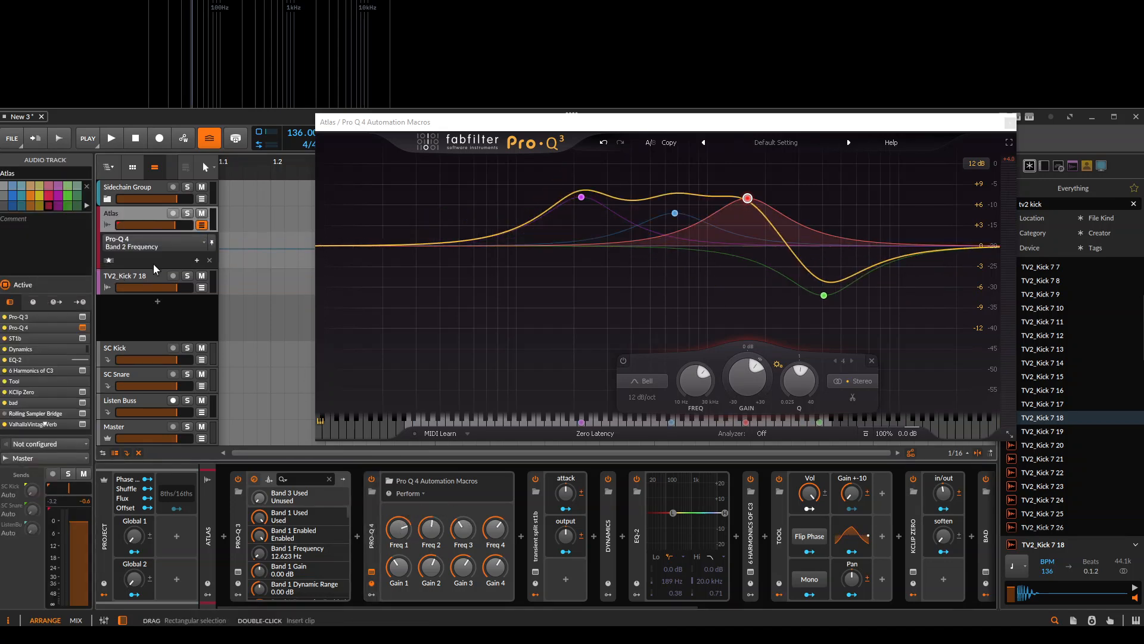
double_click(266, 247)
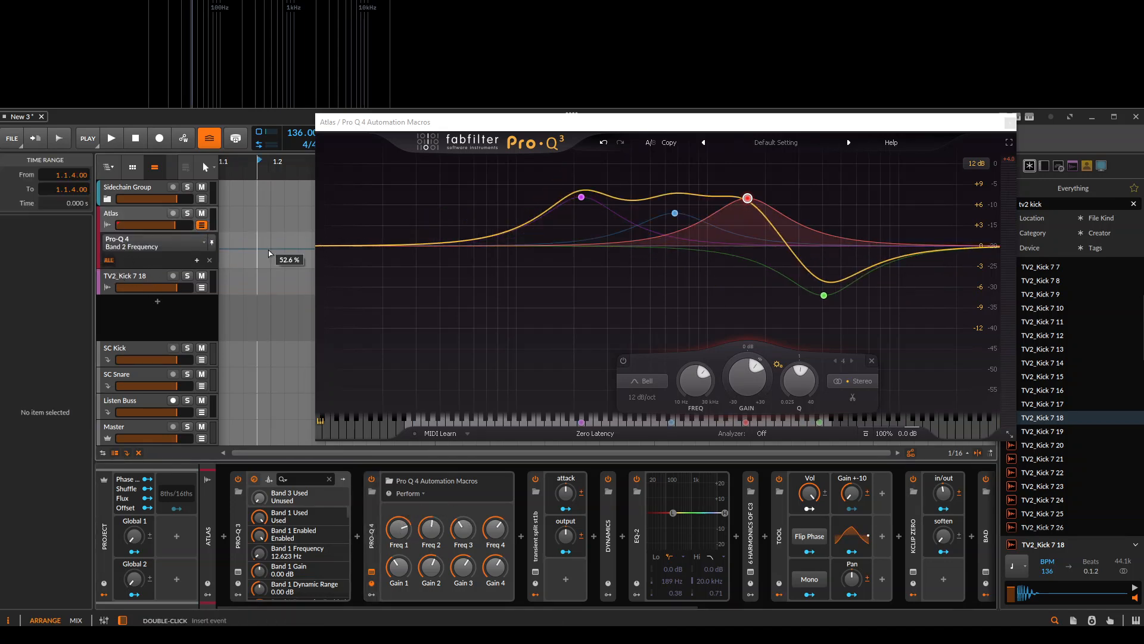
drag(291, 249, 293, 279)
Raise the Freq 3 macro and automate Band 3 Frequency to fall to 50.5% at 1.2.3.00
drag(457, 532, 462, 480)
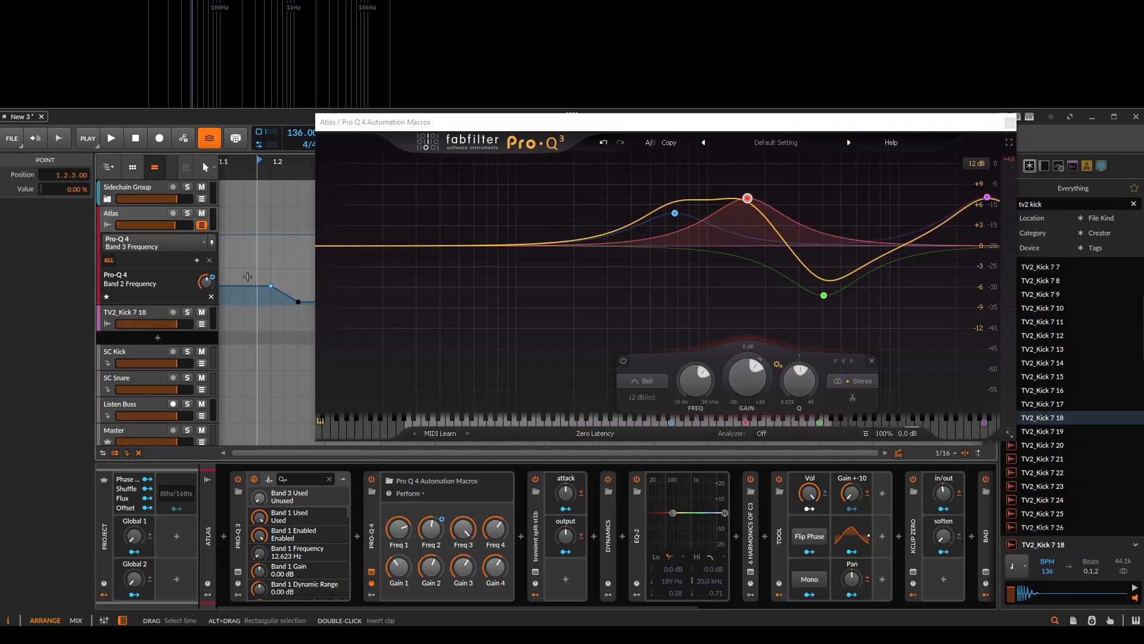
click(257, 236)
click(285, 241)
drag(297, 235, 298, 249)
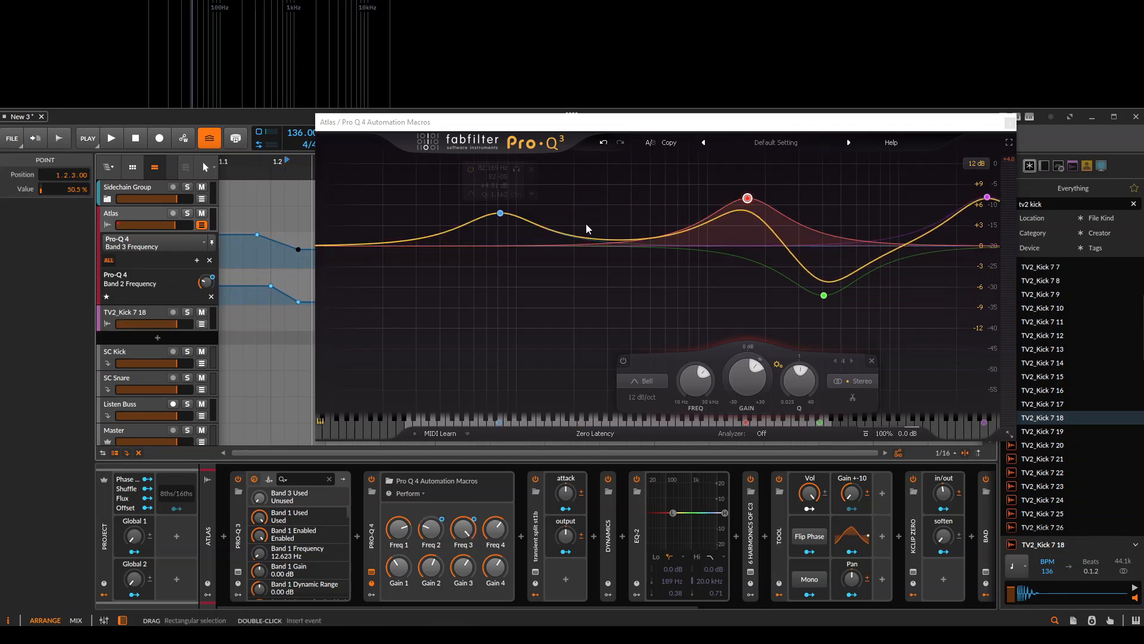
Reposition the lowest bell band in the Pro Q 4 Automation Macros plug-in and close its window
drag(499, 214, 552, 237)
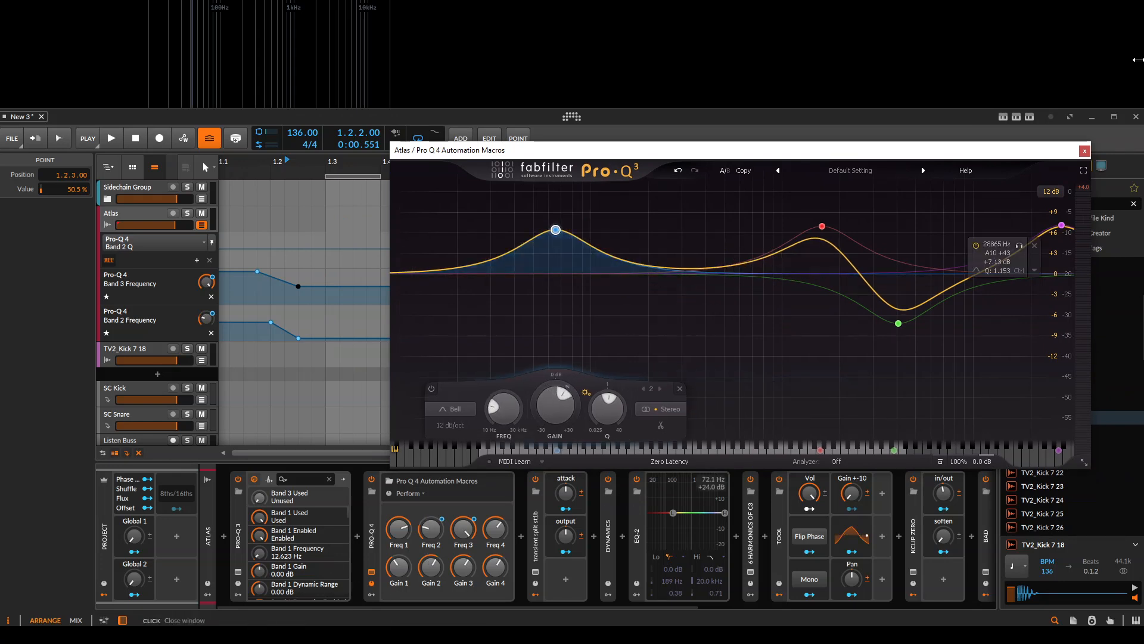
click(1084, 153)
click(350, 546)
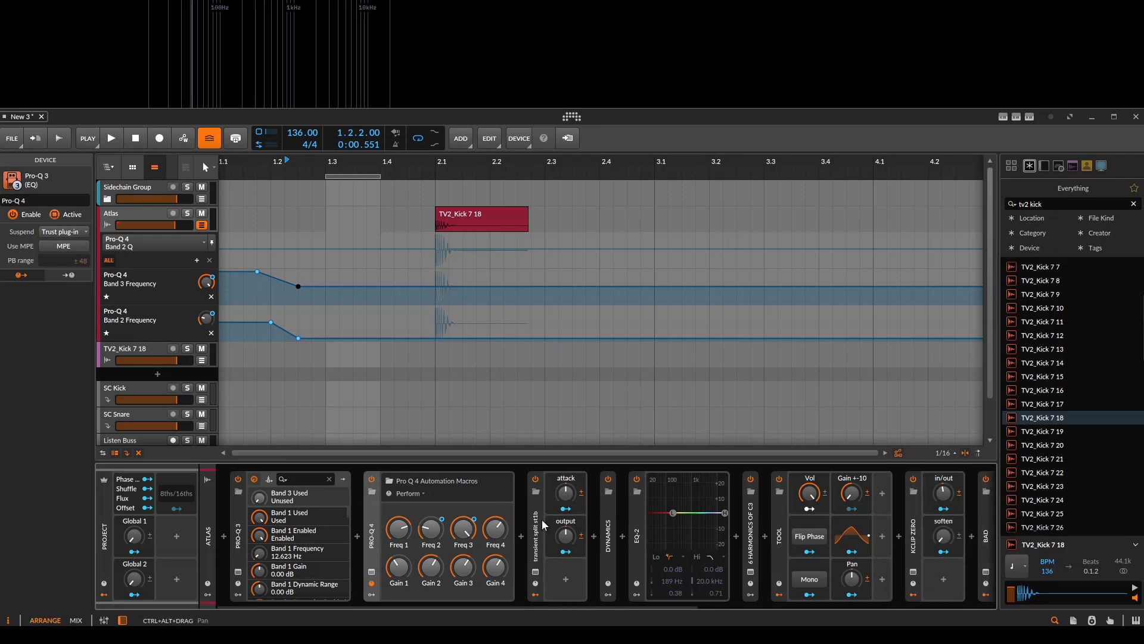
Reveal the multi-out chains of the transient split ST1b, select transient out (3/4), and close the plug-in window
click(541, 519)
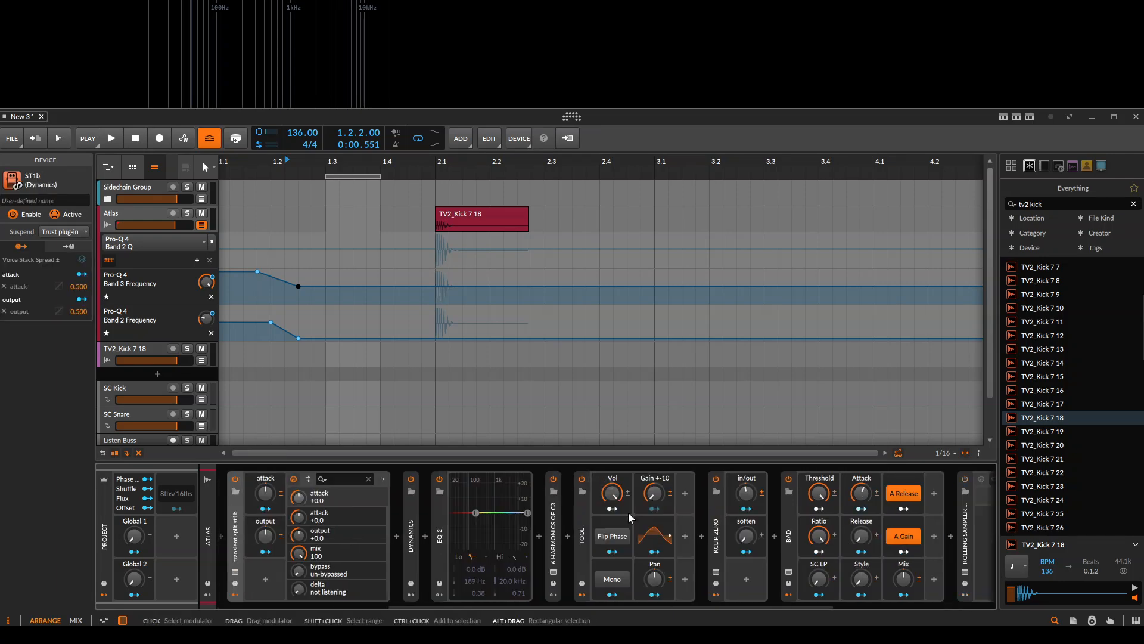
scroll(477, 525, left, 3)
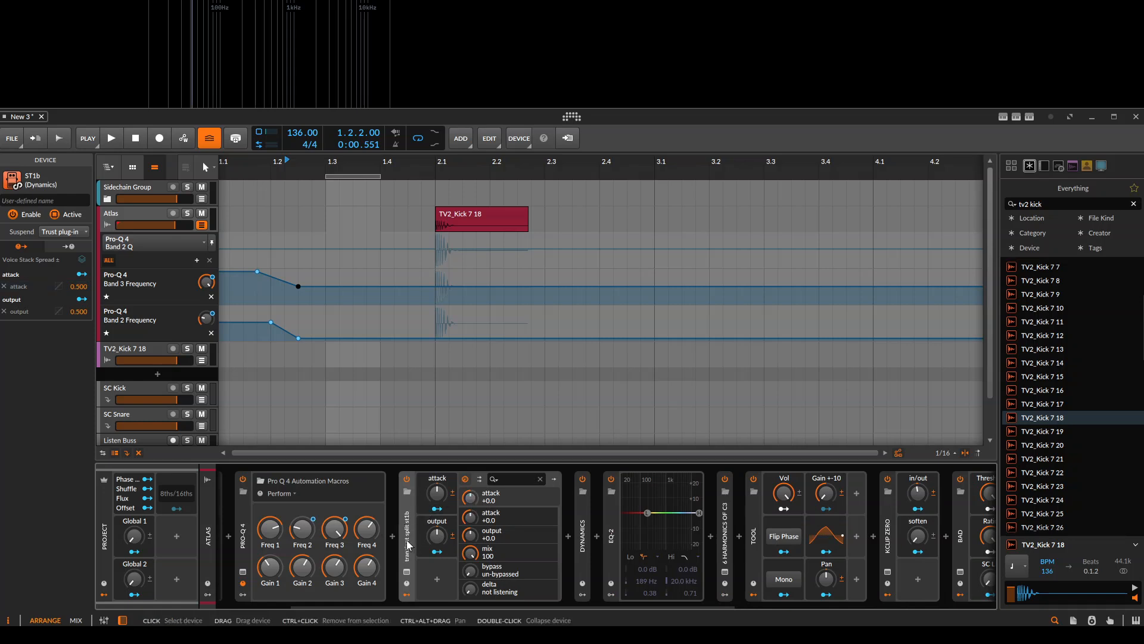
click(407, 573)
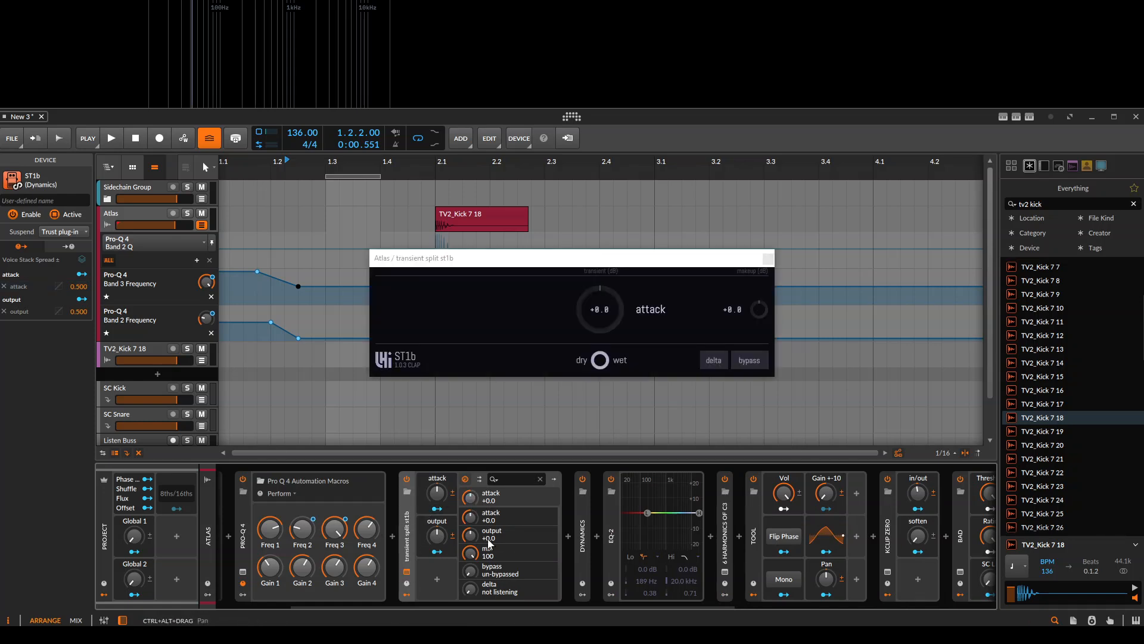
click(478, 480)
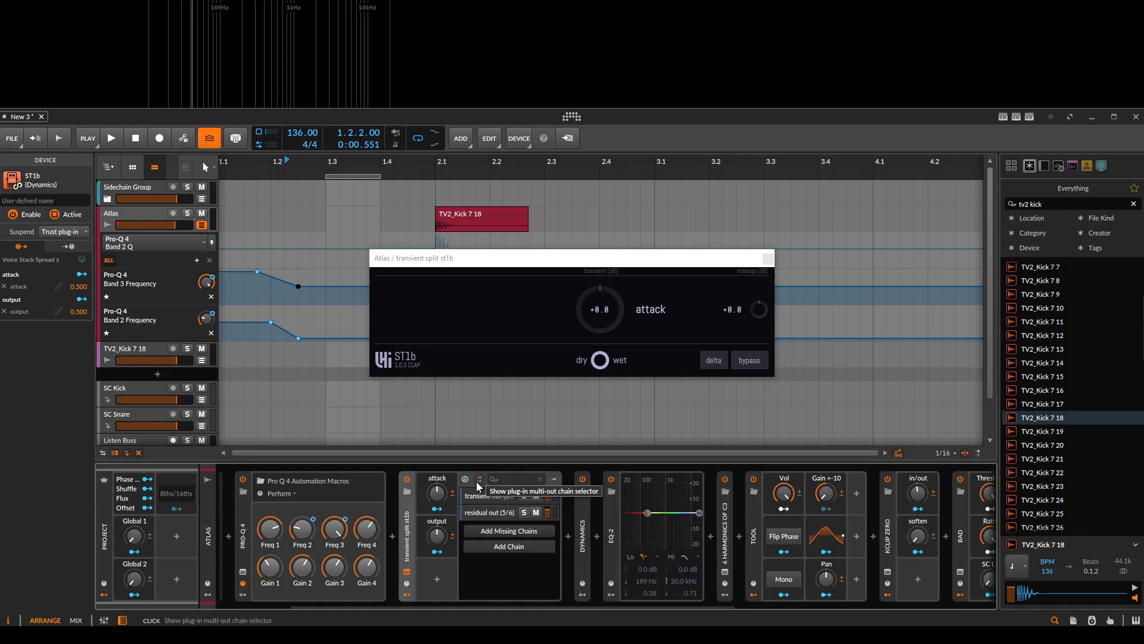
click(487, 496)
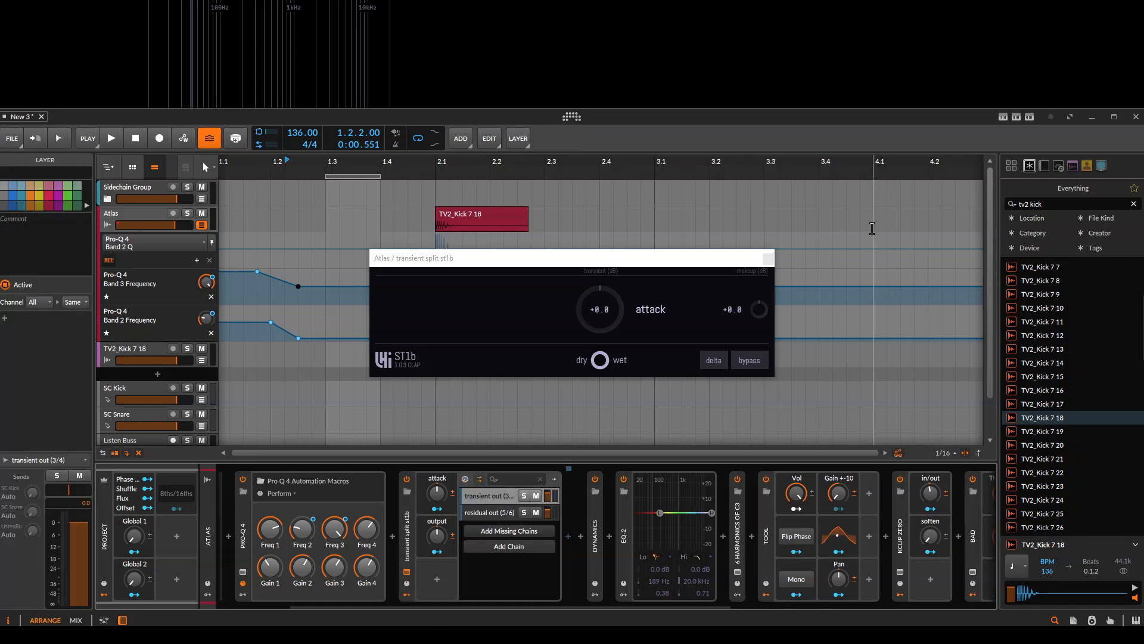
click(769, 257)
Solo the transient out (3/4) chain and play the TV2_Kick 7 18 clip from 2.1.1.00
click(456, 224)
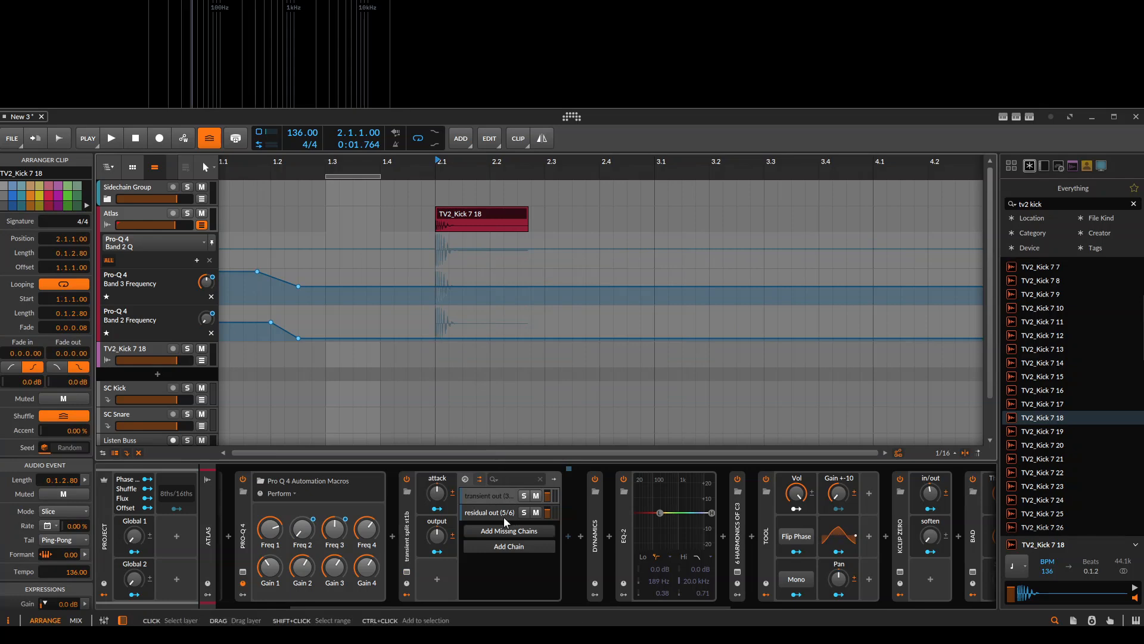
click(509, 497)
click(524, 496)
key(space)
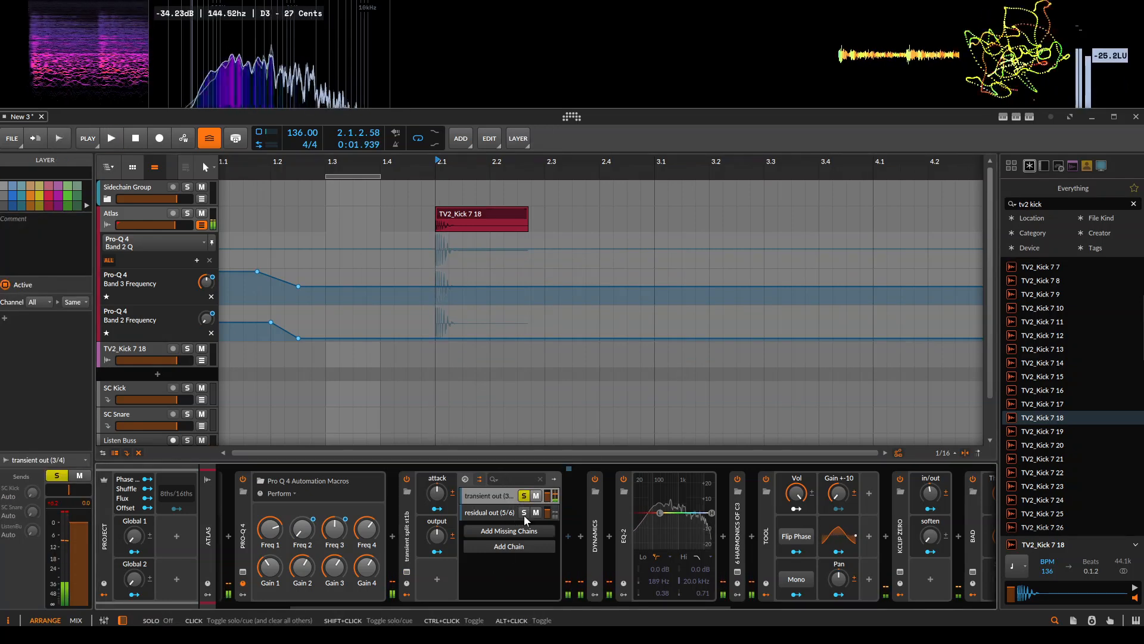
Solo the residual out (5/6) chain and play the kick clip repeatedly to hear the signal without its transient
click(525, 515)
key(space)
key(space)
key(space)
key(space)
key(space)
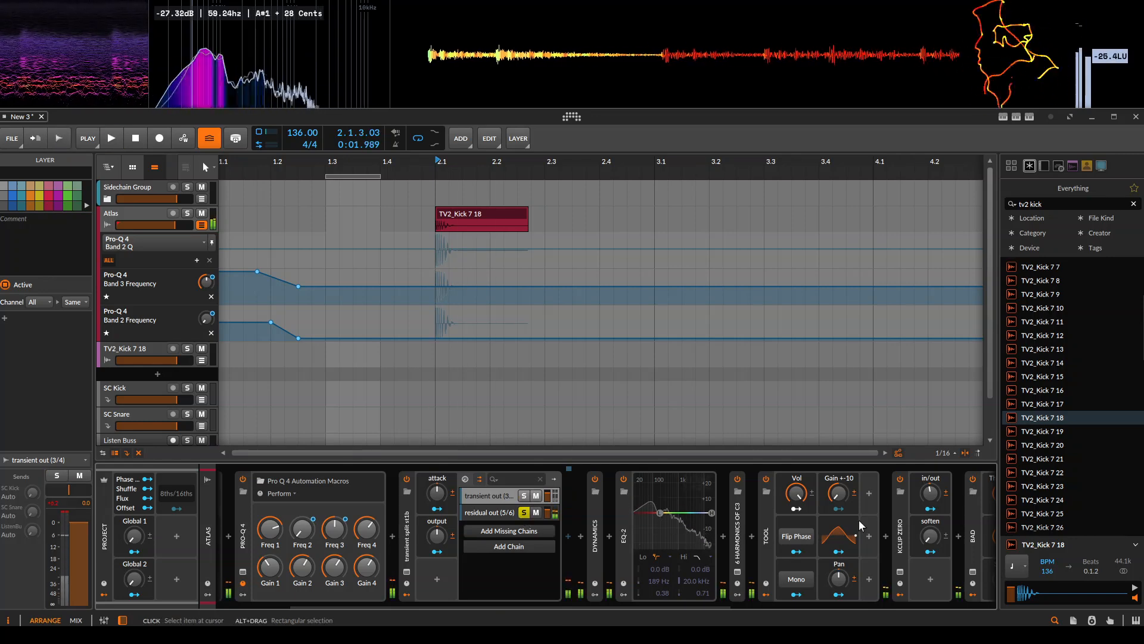
Turn off ValhallaVintageVerb at the end of the chain and replay the kick with residual out still soloed
scroll(855, 522, right, 6)
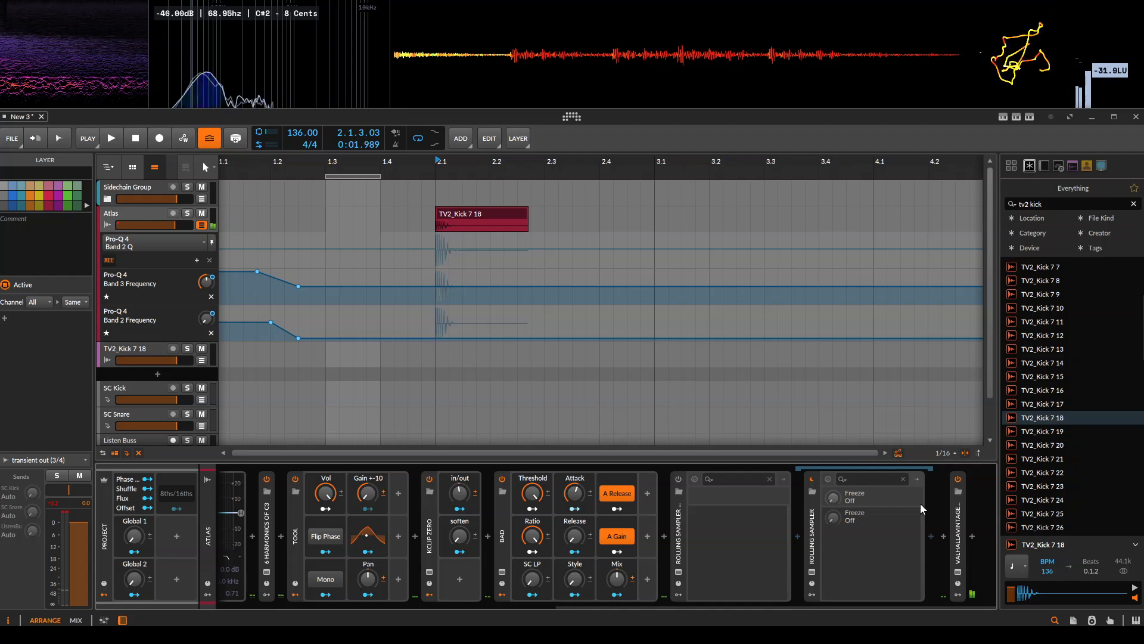
click(958, 479)
scroll(468, 513, left, 6)
key(space)
key(space)
key(space)
key(space)
key(space)
key(space)
key(space)
key(space)
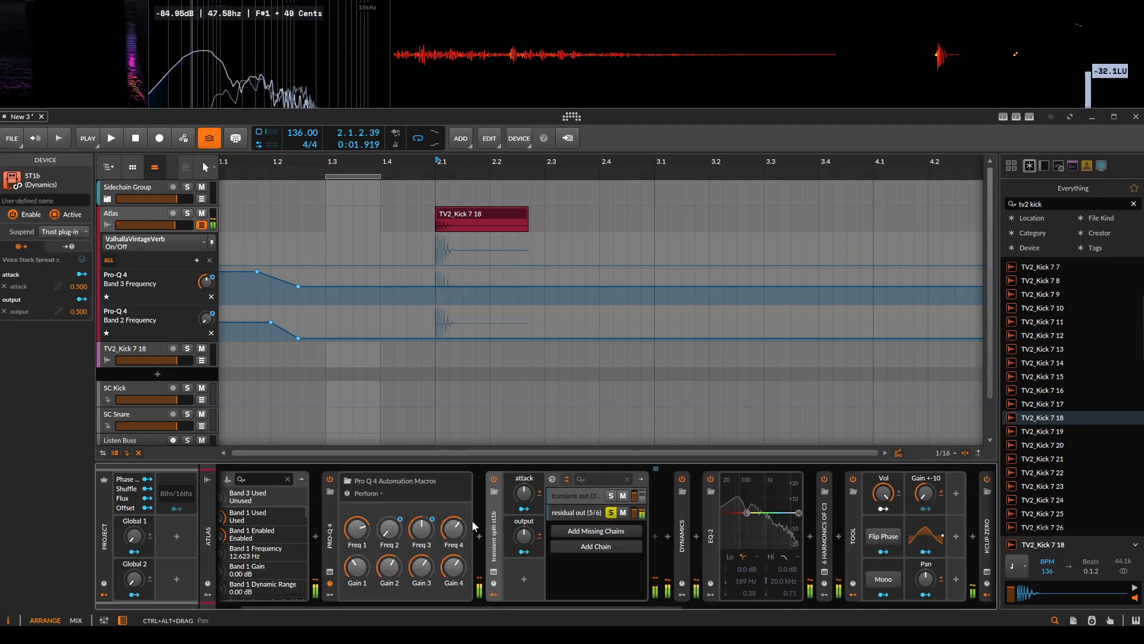
Solo transient out (3/4), play the kick repeatedly without reverb, and clear the solo
click(612, 497)
key(space)
key(space)
key(space)
key(space)
key(space)
key(space)
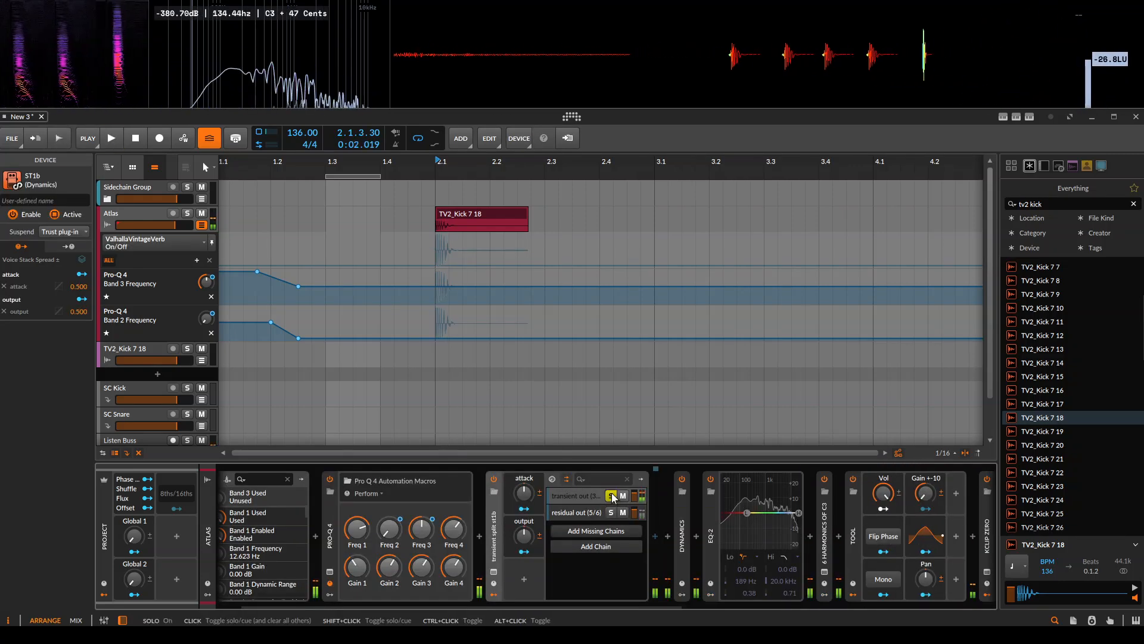
click(612, 496)
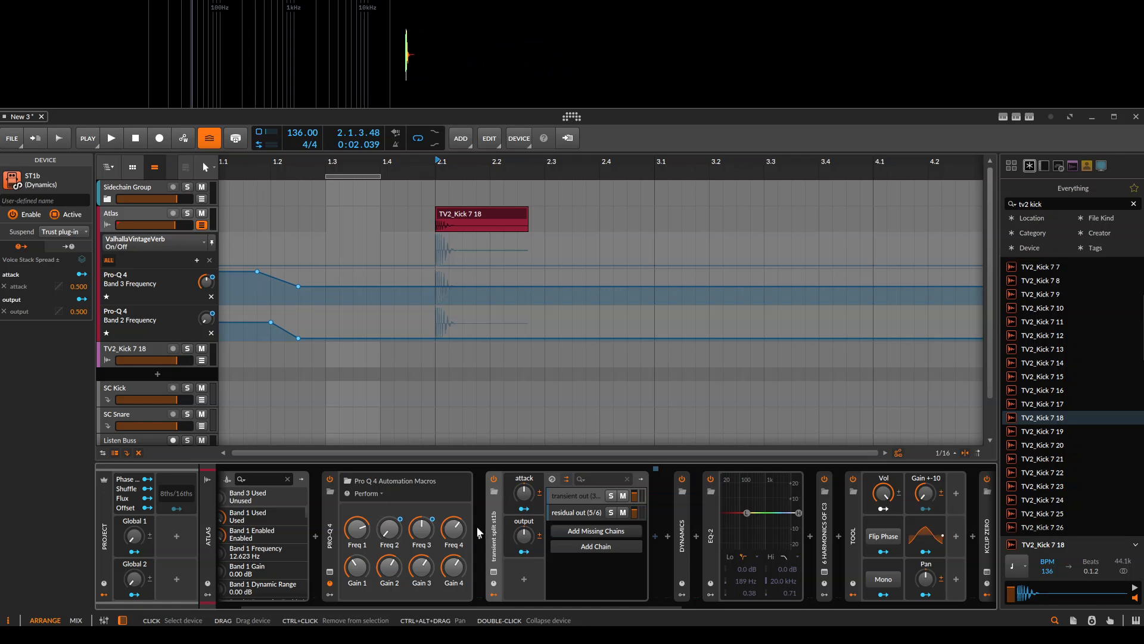
Enlarge the TV2_Kick 7 18 clip to examine its transient, then return to the ST1b device
click(464, 212)
scroll(434, 253, up, 3)
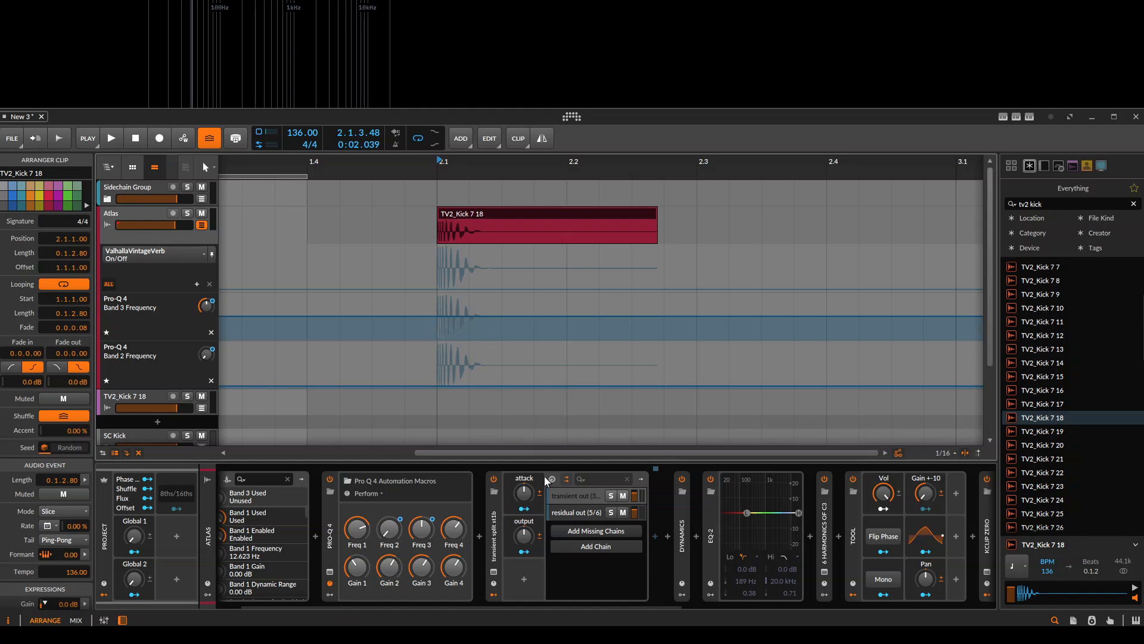
click(495, 532)
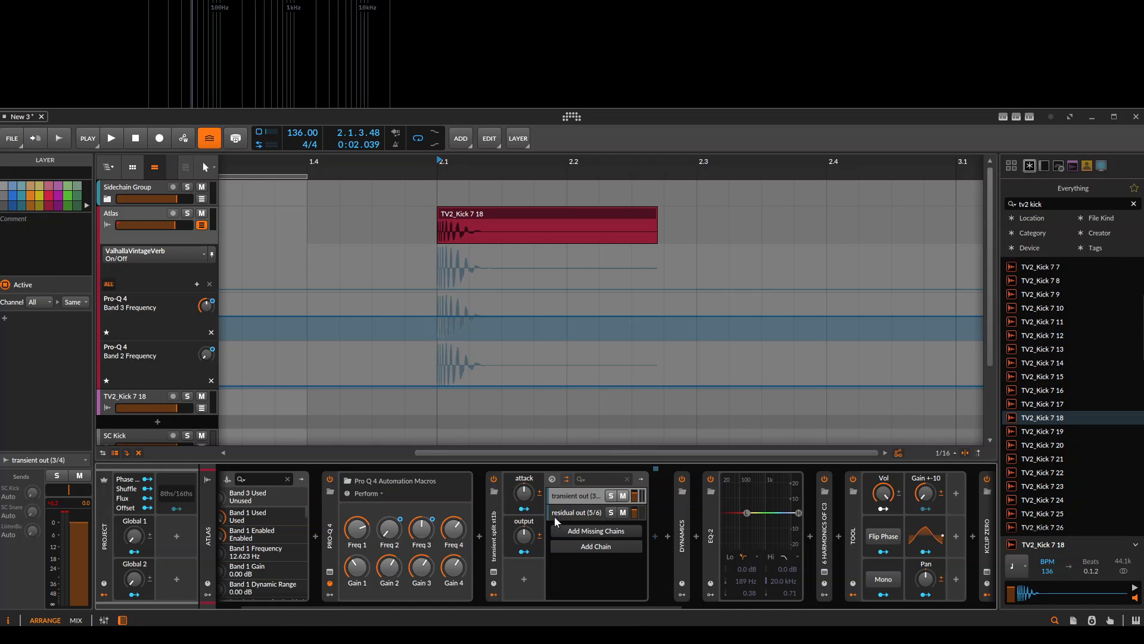
Open the ST1b window, try lower attack amounts, and reset the attack to 0
click(524, 492)
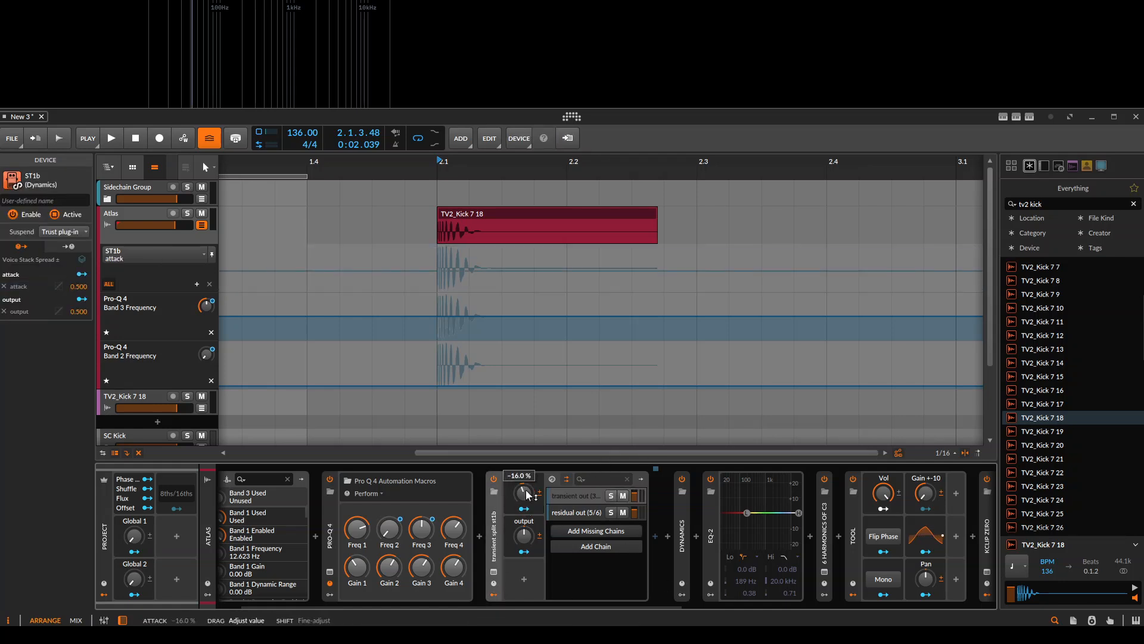
click(494, 571)
drag(526, 496, 526, 572)
double_click(525, 495)
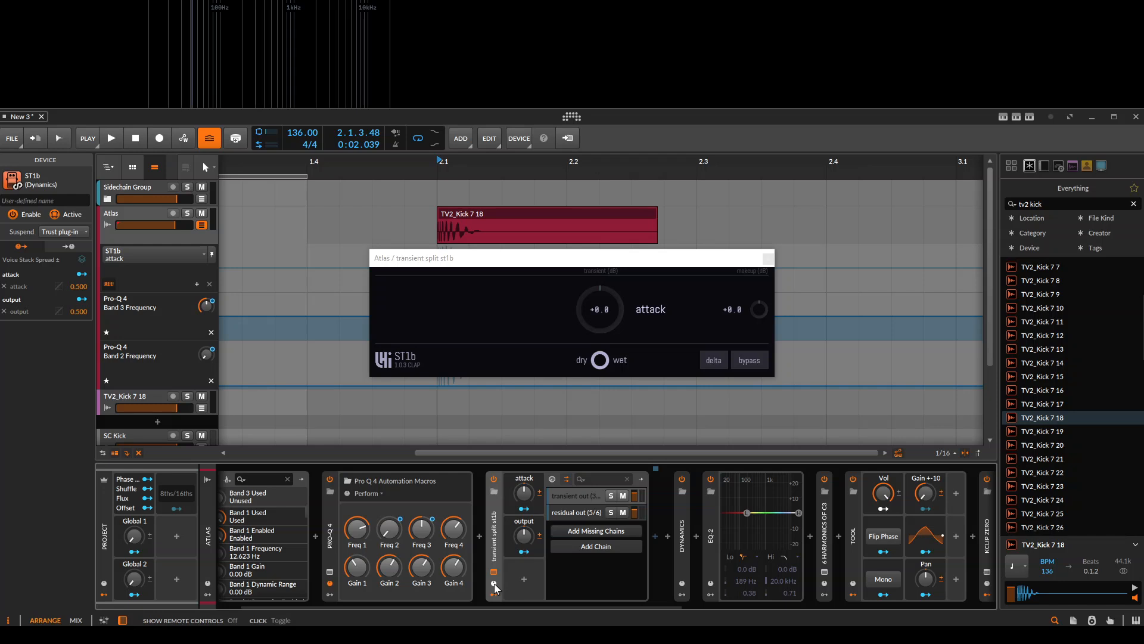
Check the ST1b's remote control pages, close its plug-in window, and hide the remote controls
click(494, 585)
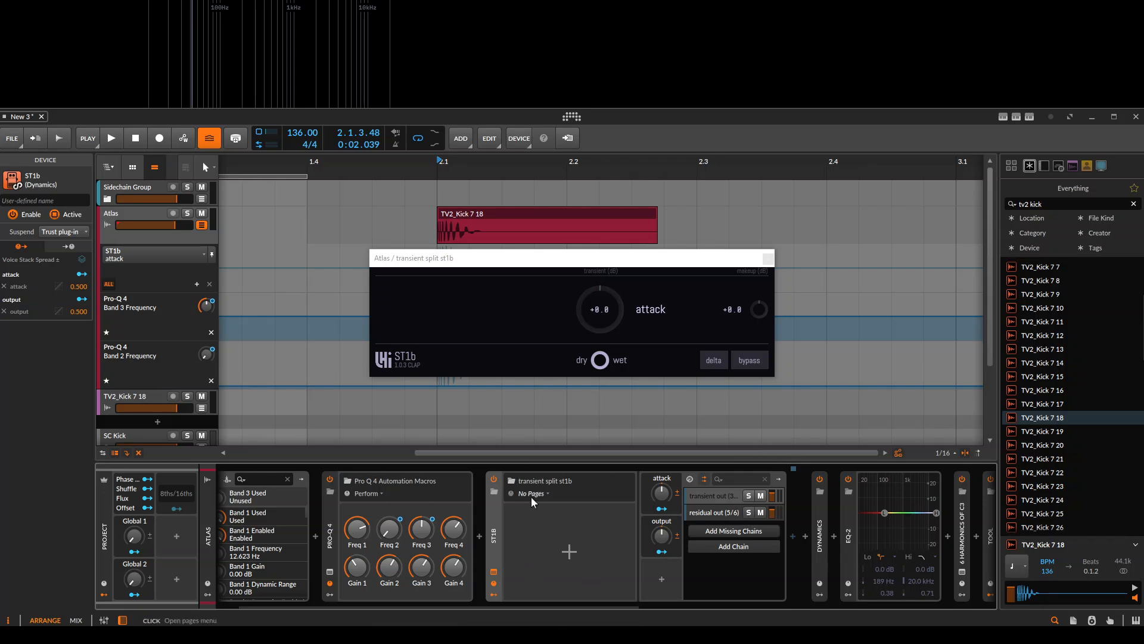
click(494, 573)
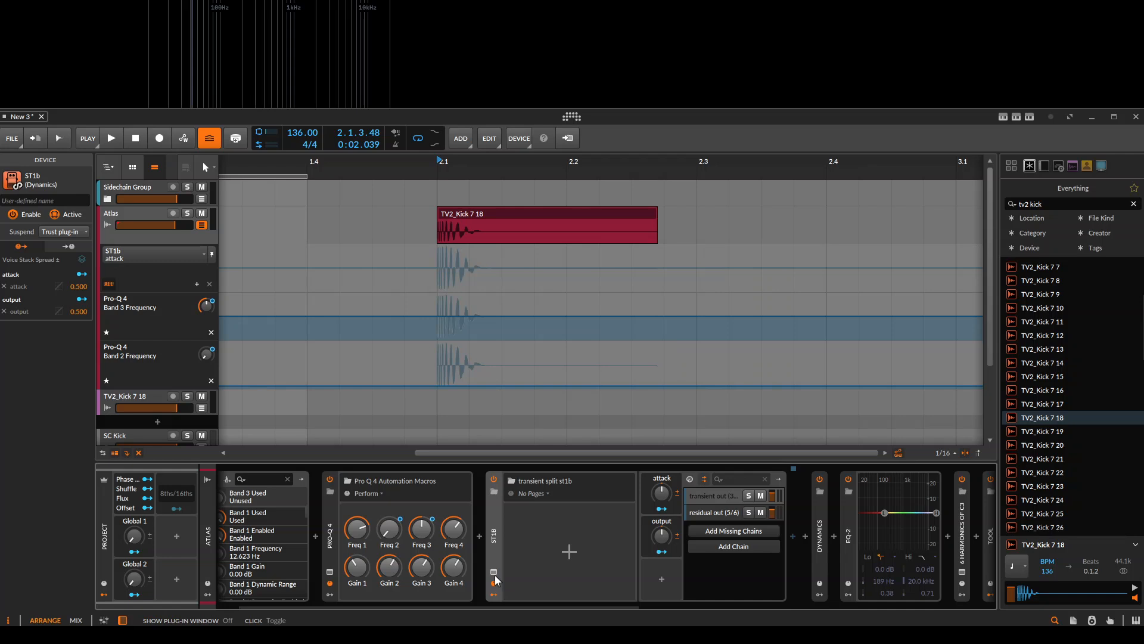
click(493, 583)
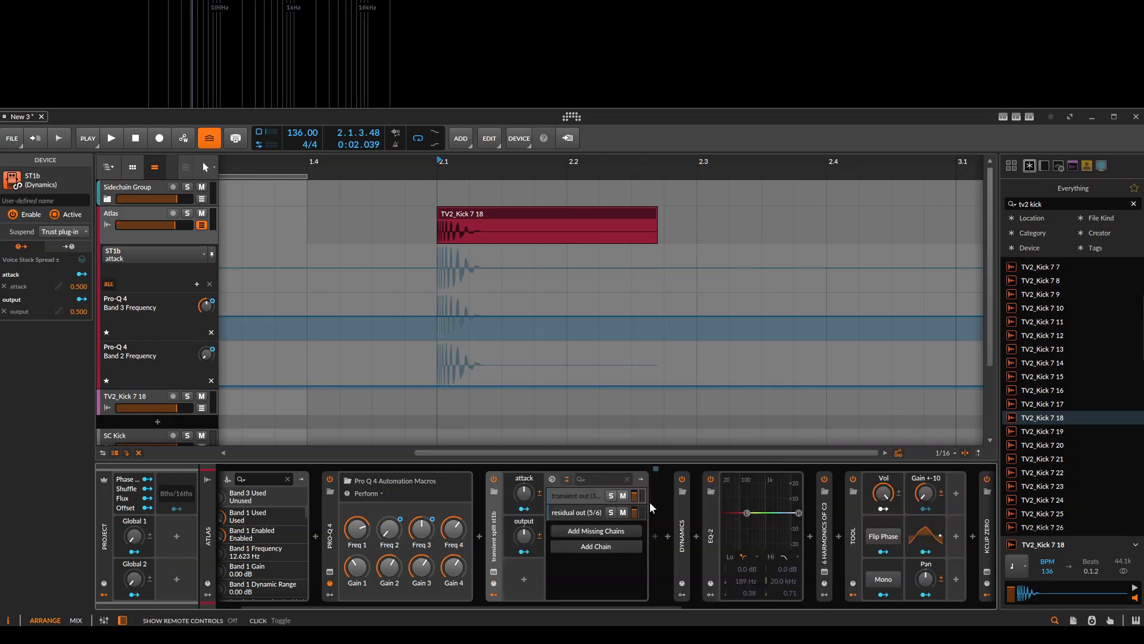
Collapse the ST1b and expand the Dynamics device with its sidechain FX chain, narrowing the browser for more room
double_click(494, 520)
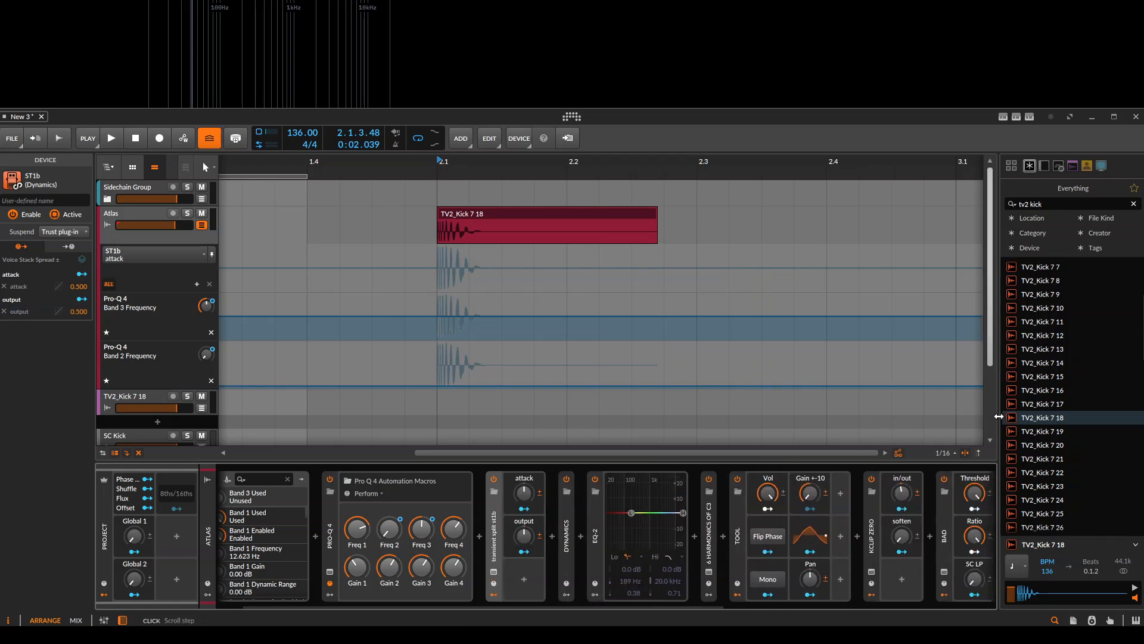
drag(999, 416, 1024, 419)
double_click(568, 518)
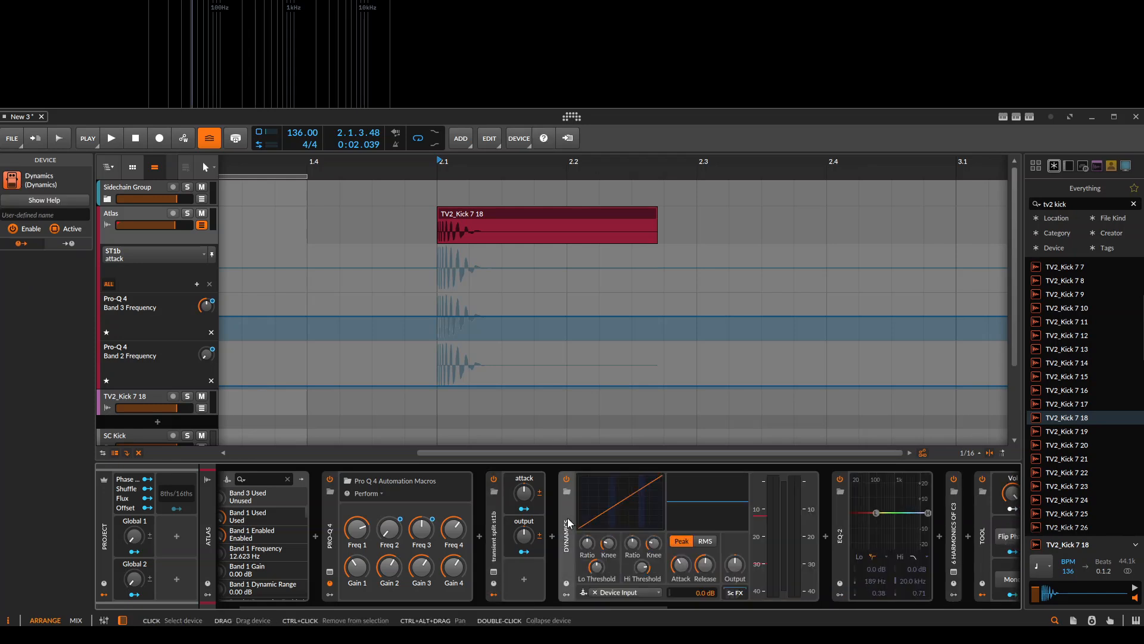
scroll(727, 545, right, 5)
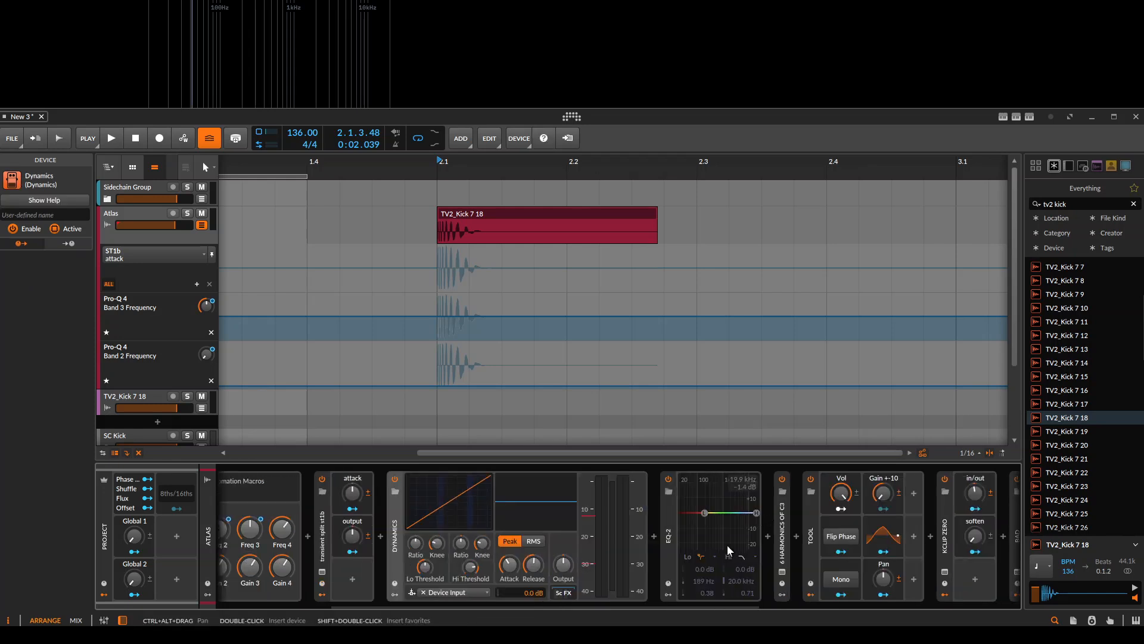
click(566, 593)
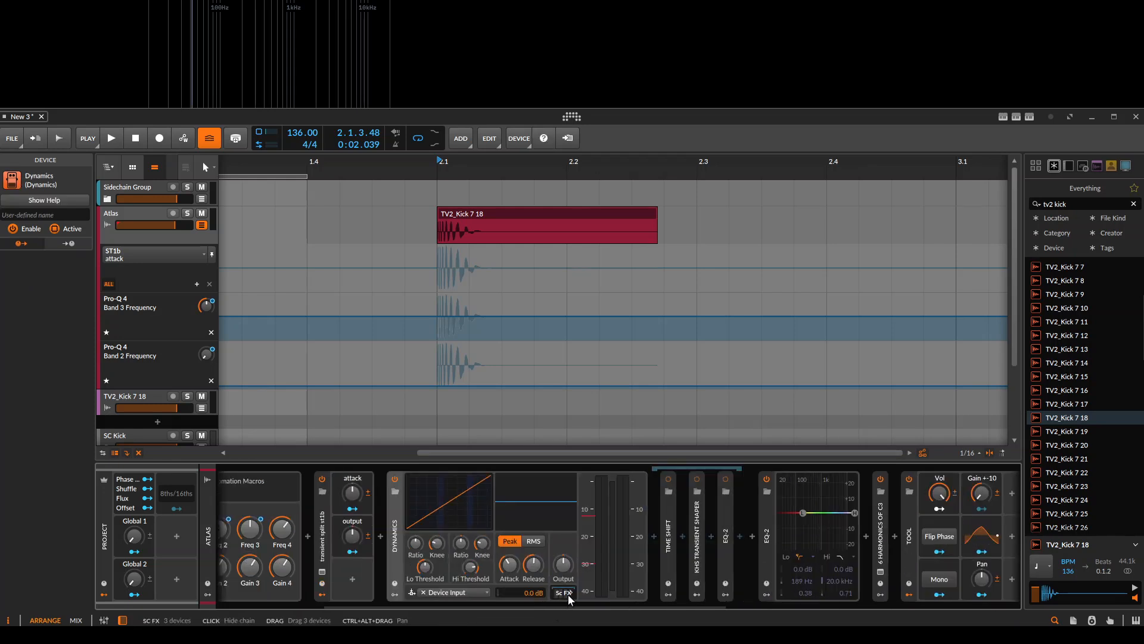
Expand the sidechain chain's Time Shift, kHs Transient Shaper and EQ-2 to examine their settings, and collapse them again
click(673, 517)
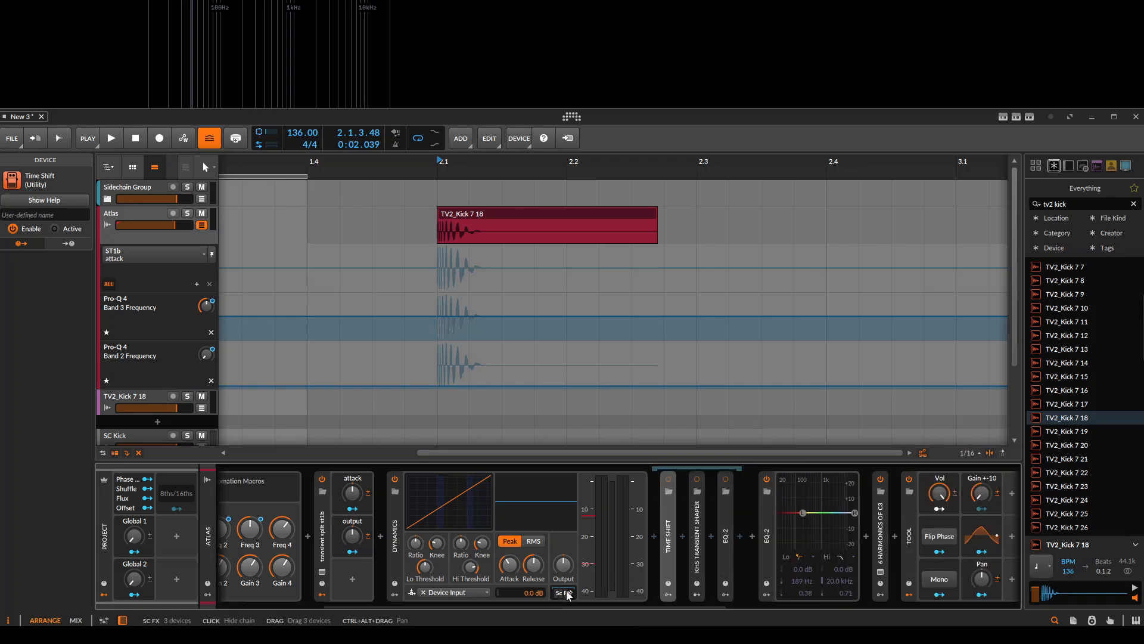
double_click(670, 532)
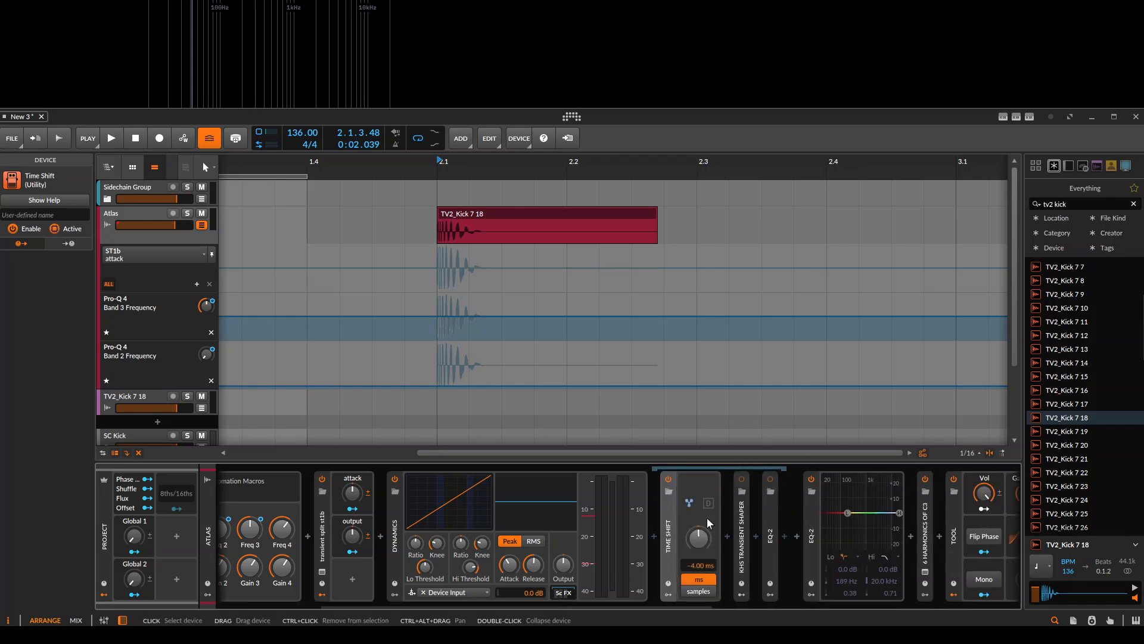
double_click(742, 533)
click(875, 479)
double_click(876, 517)
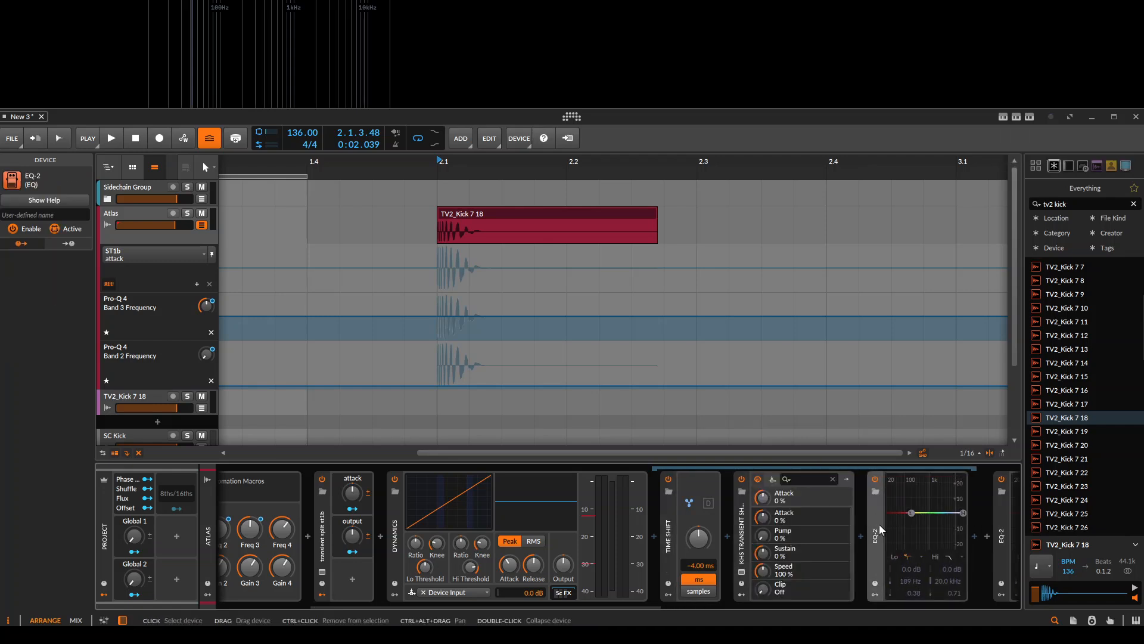
double_click(878, 529)
double_click(748, 523)
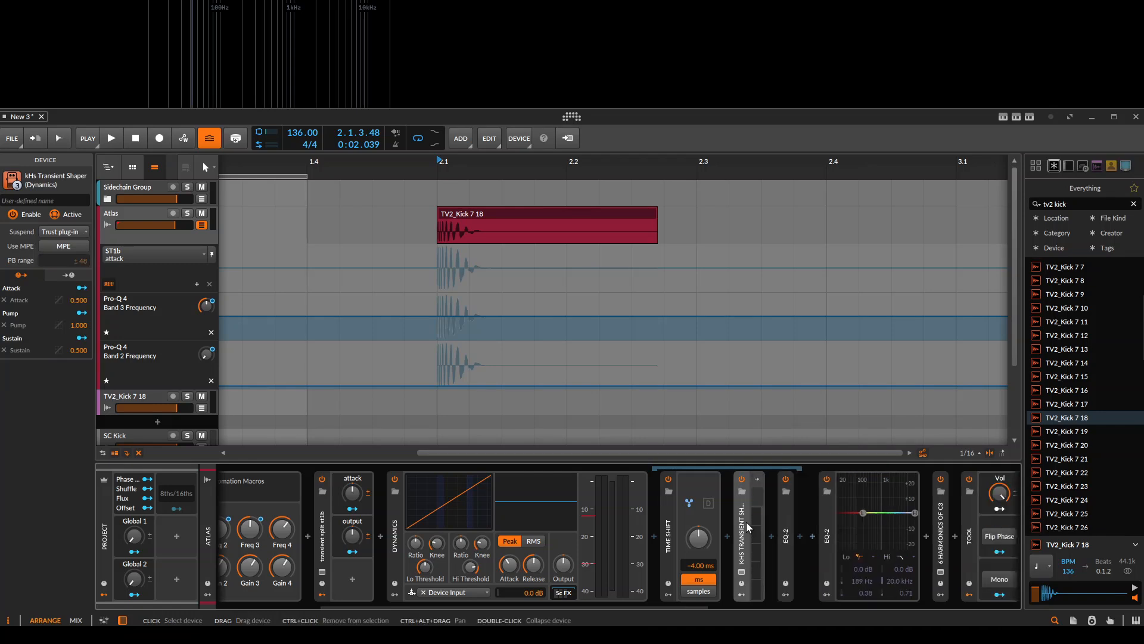
double_click(668, 485)
click(684, 541)
text(eq)
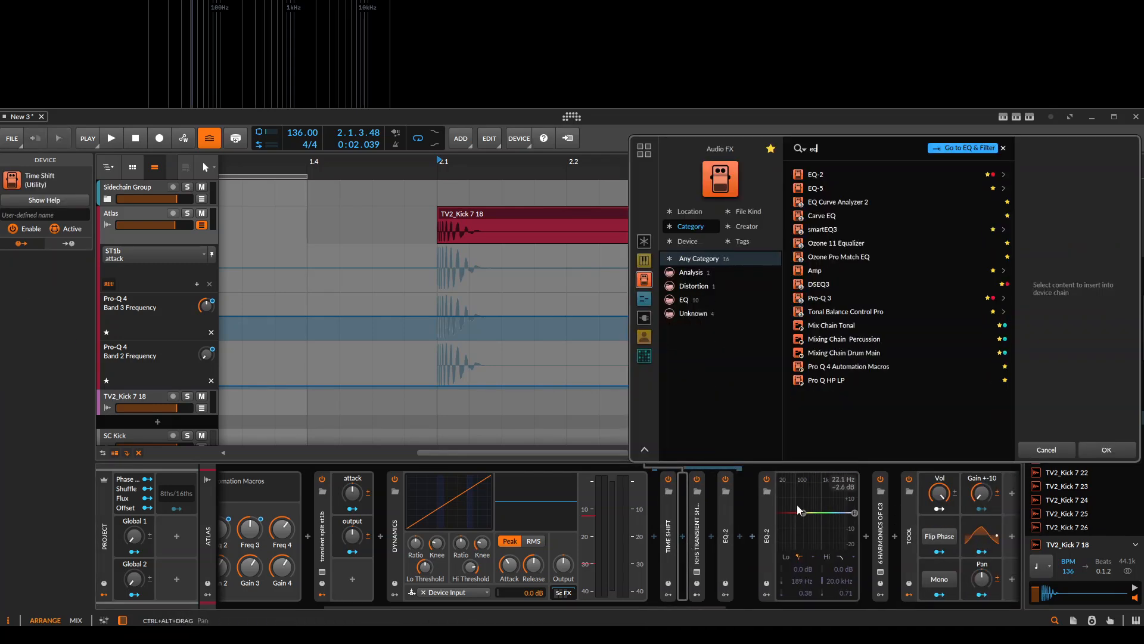
click(1071, 448)
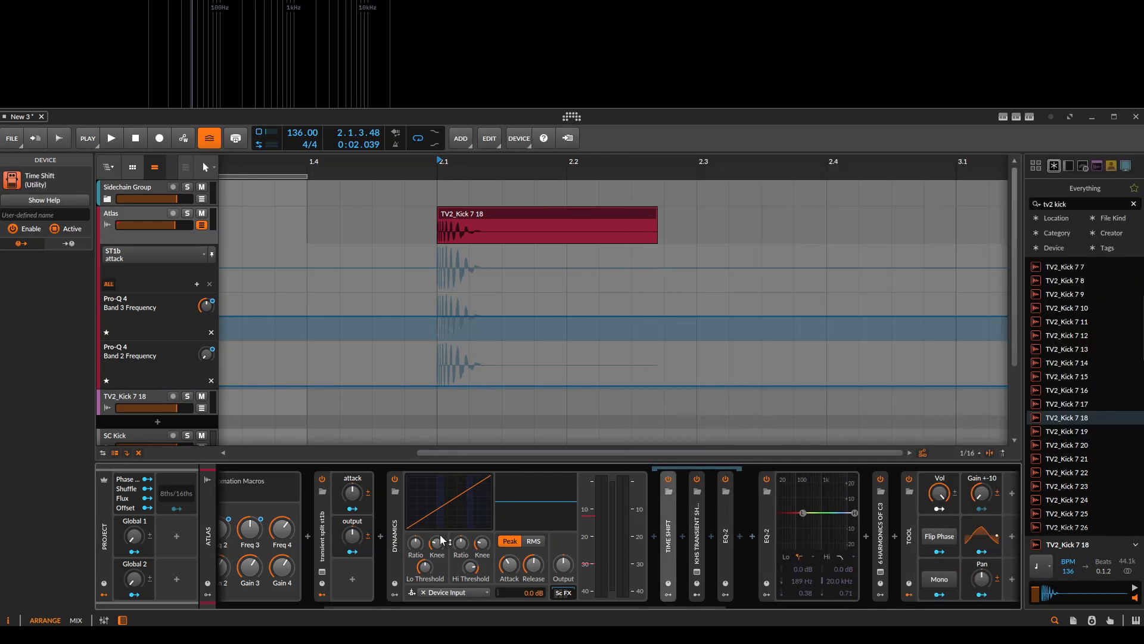
Hide the Dynamics device's sidechain FX chain, save the device as its default preset, and collapse it
click(395, 522)
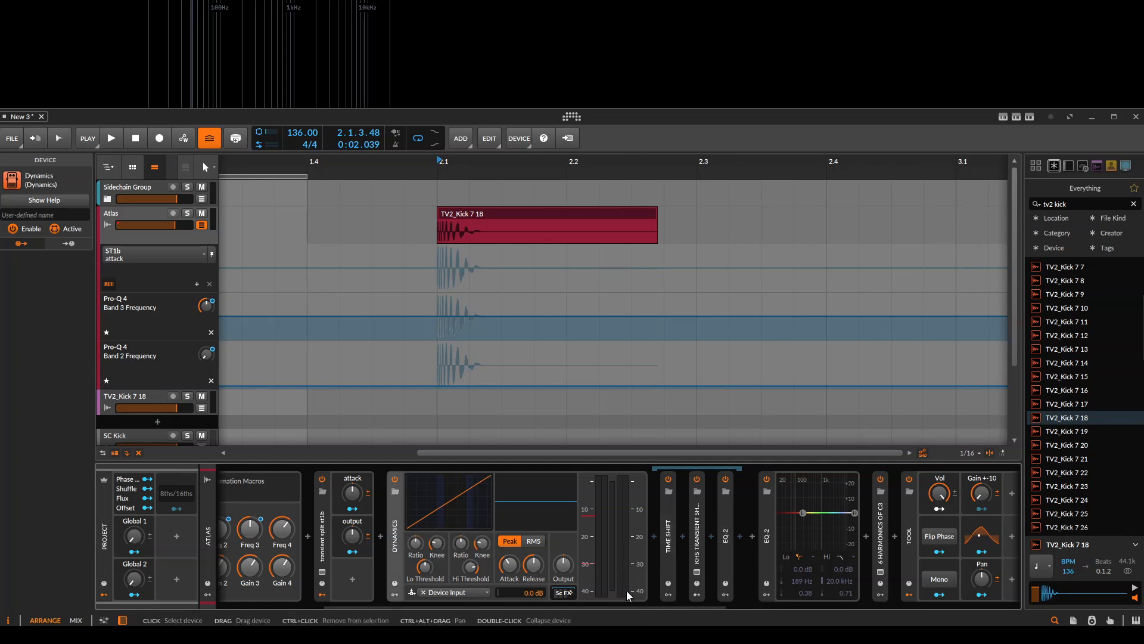
click(567, 592)
right_click(394, 517)
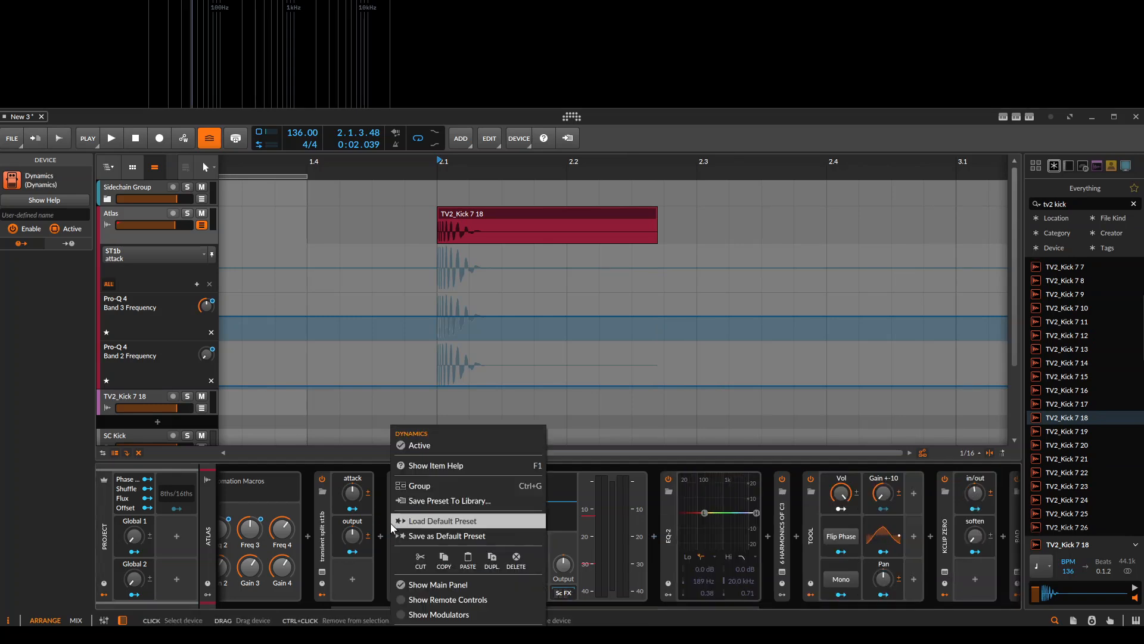
click(456, 532)
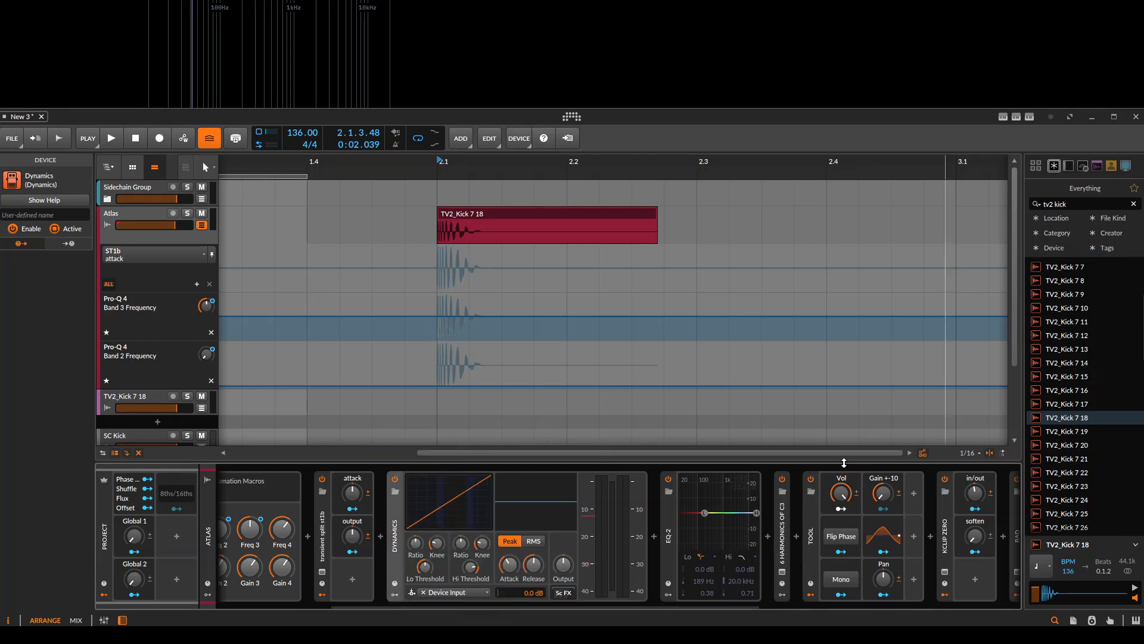
scroll(572, 551, right, 3)
scroll(496, 485, left, 5)
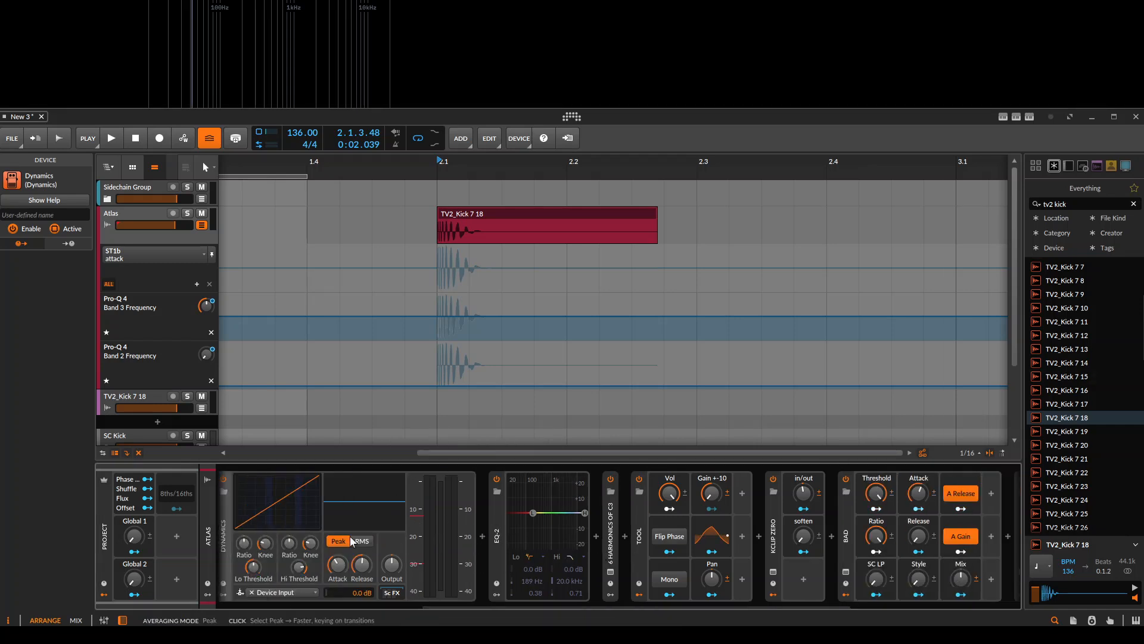
click(393, 524)
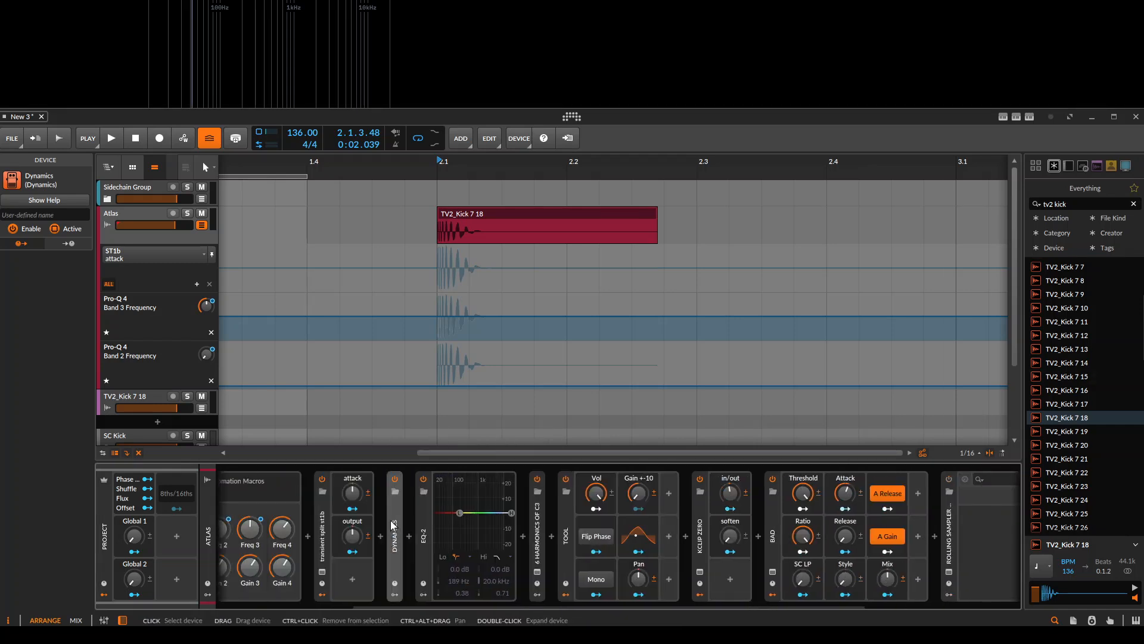
Toggle the EQ-2's low band on and off to try it out
click(459, 511)
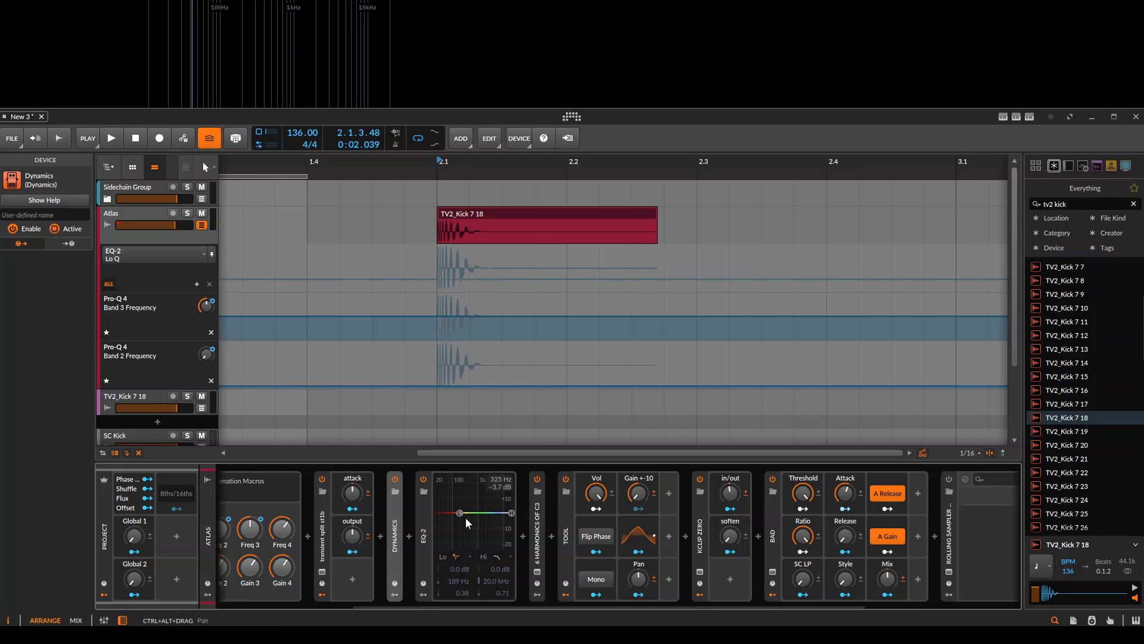
click(440, 559)
click(440, 559)
click(443, 559)
click(445, 558)
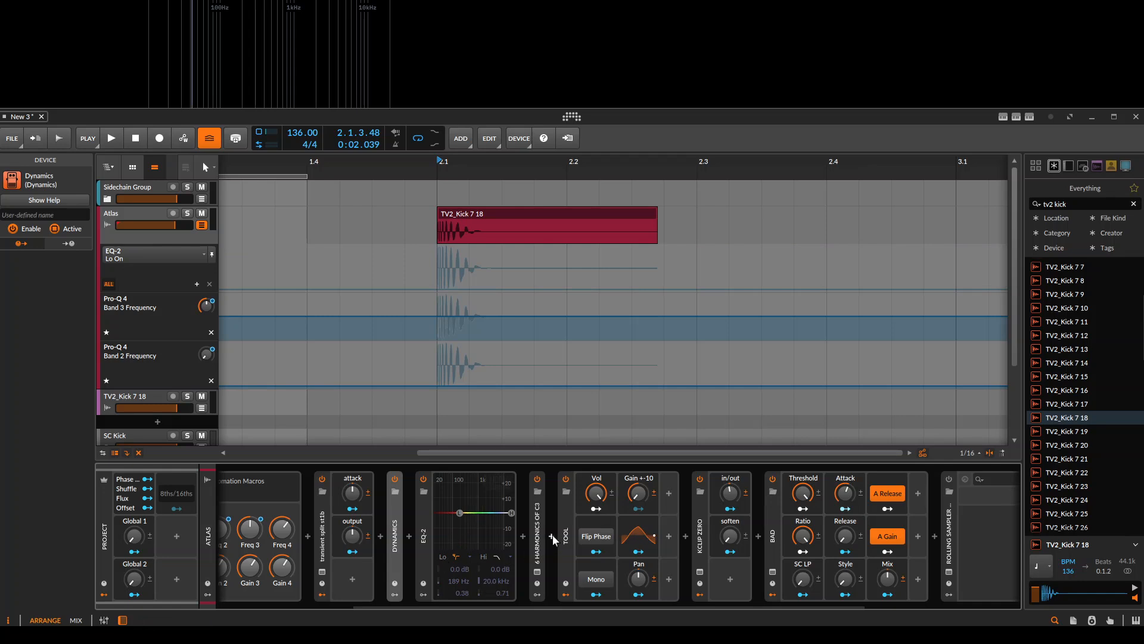
Try the EQ-2's low band as a low cut at about 329 Hz, and remove the EQ-2 from the chain
click(420, 539)
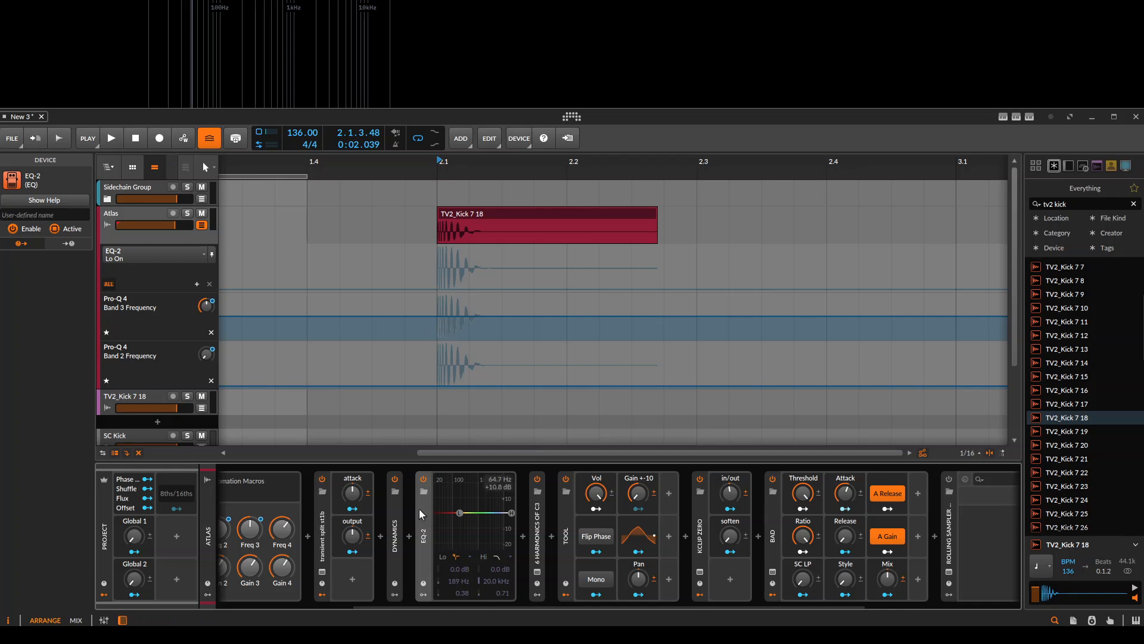
click(440, 556)
drag(464, 513, 474, 503)
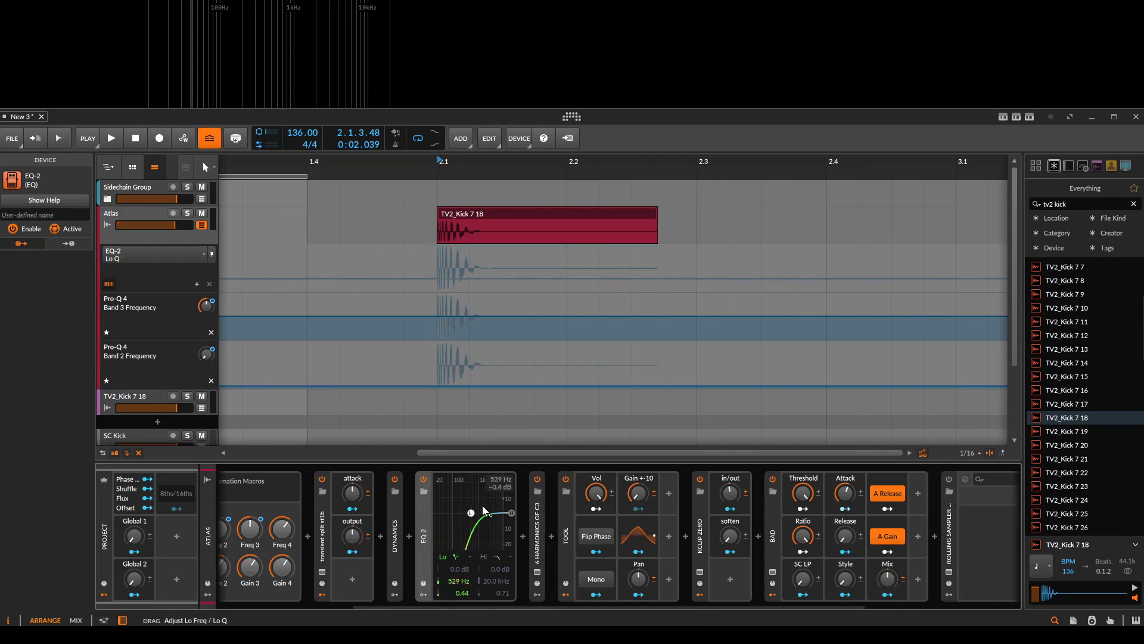
click(442, 556)
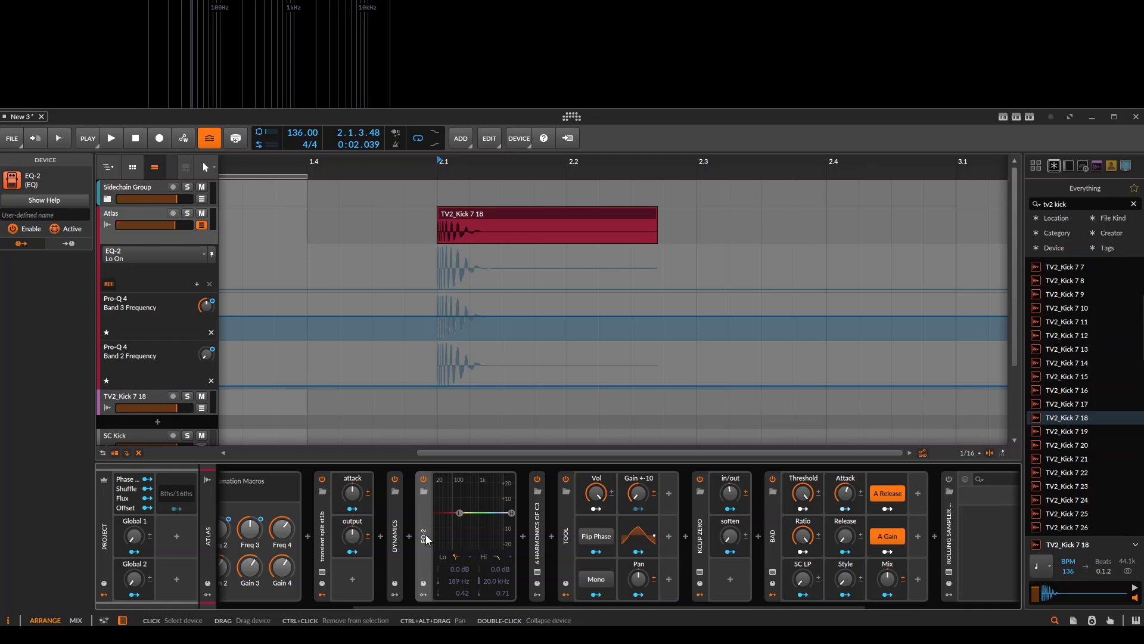
key(Delete)
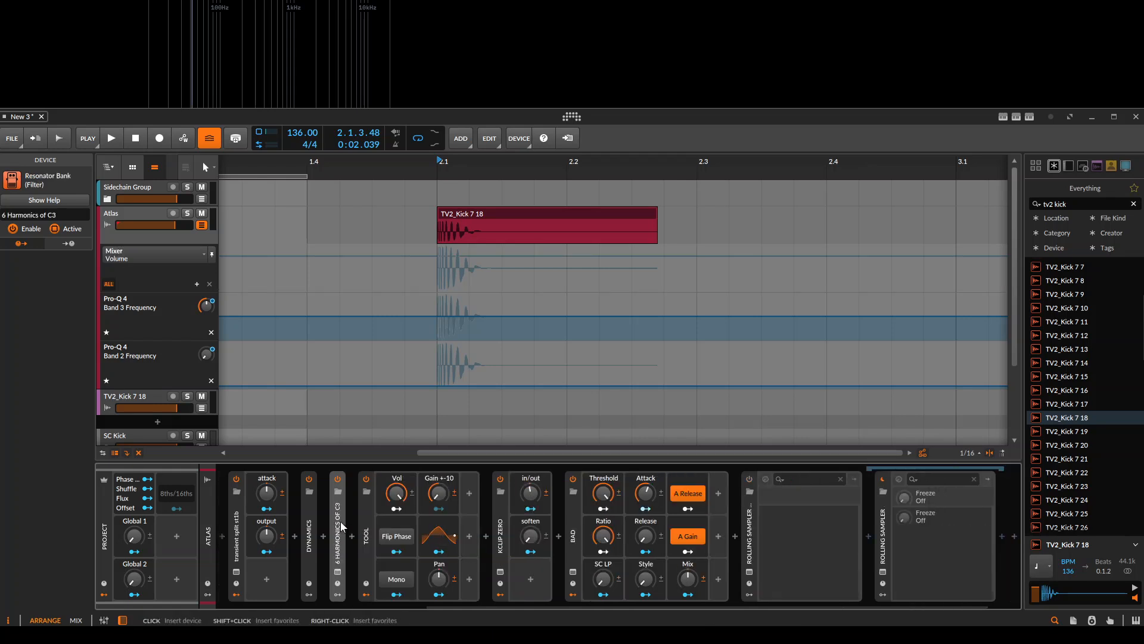
Expand the 6 Harmonics of C3 resonator bank and check the frequency values of bands 1, 2 and 3
click(341, 521)
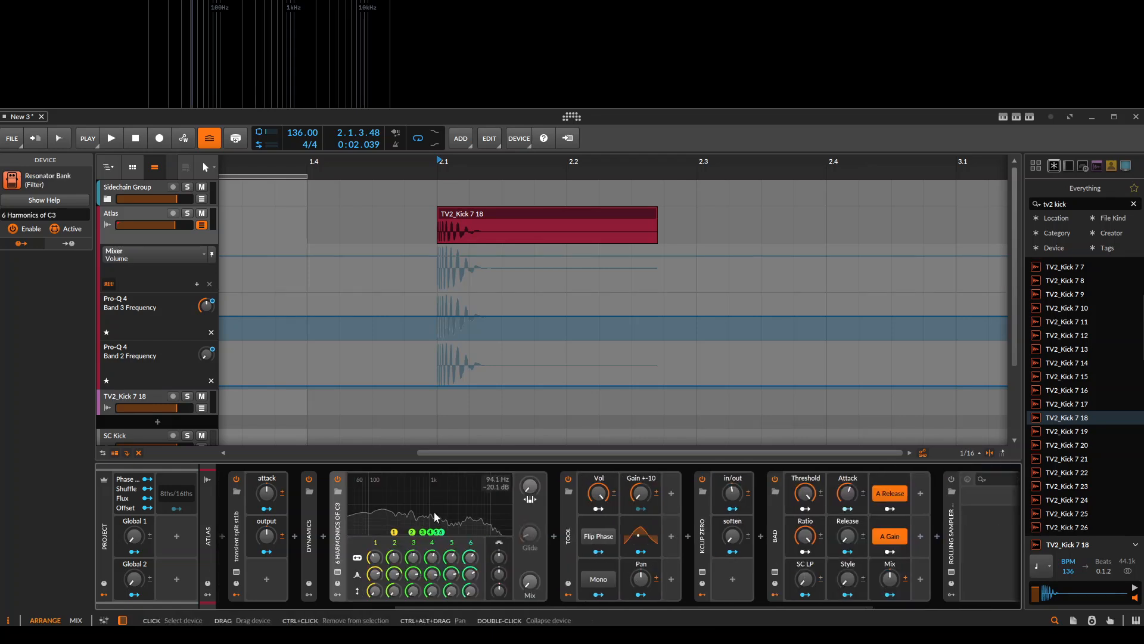
click(375, 556)
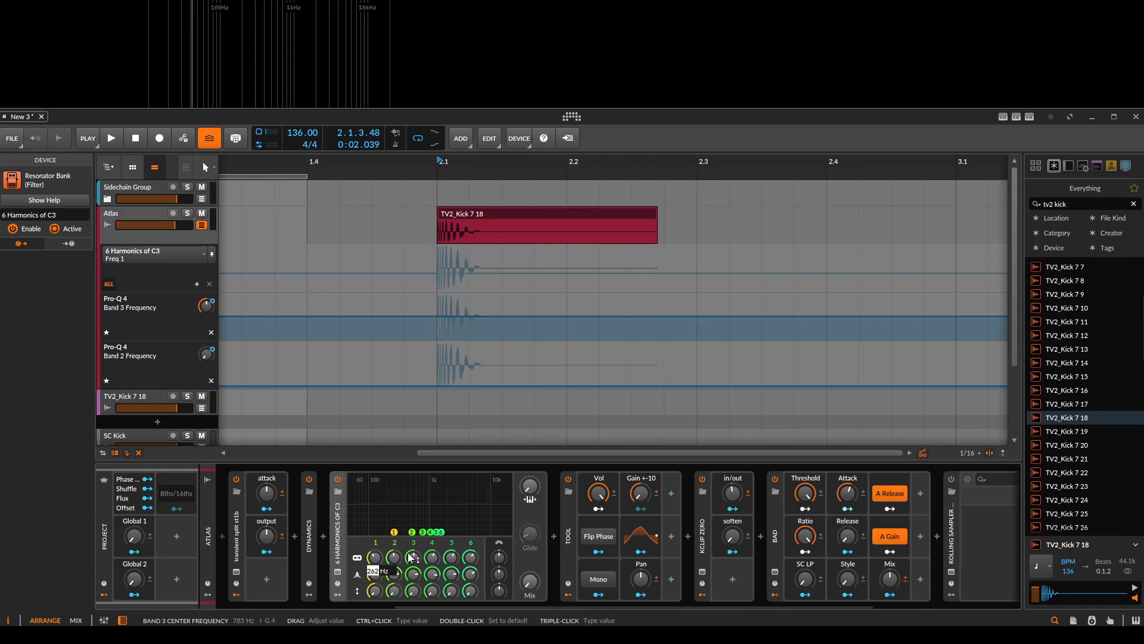
click(393, 555)
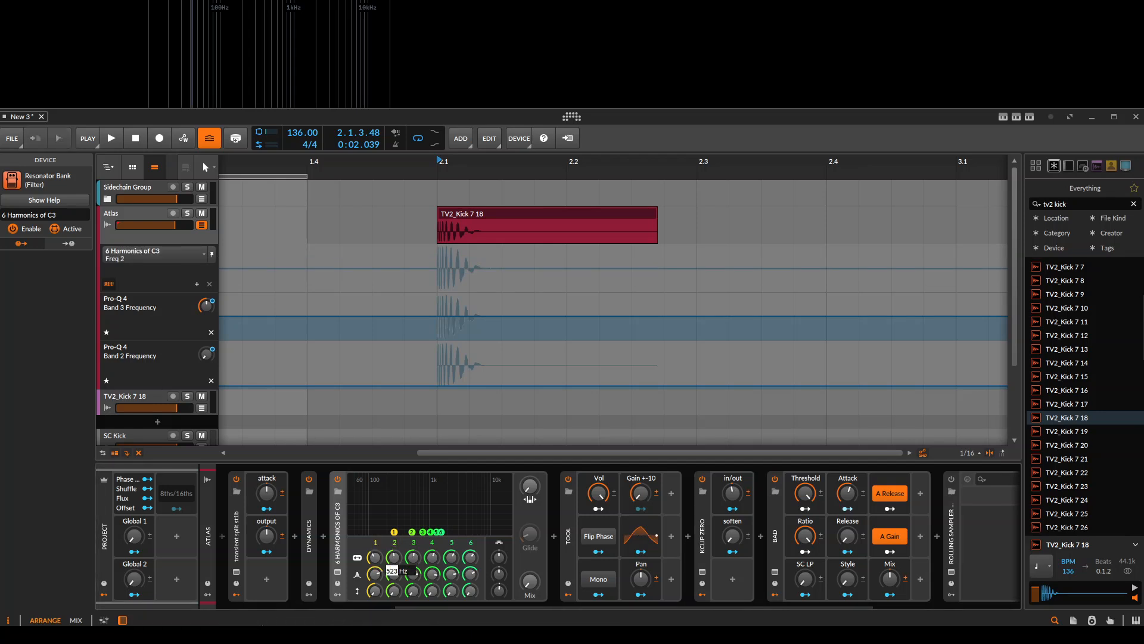
click(413, 556)
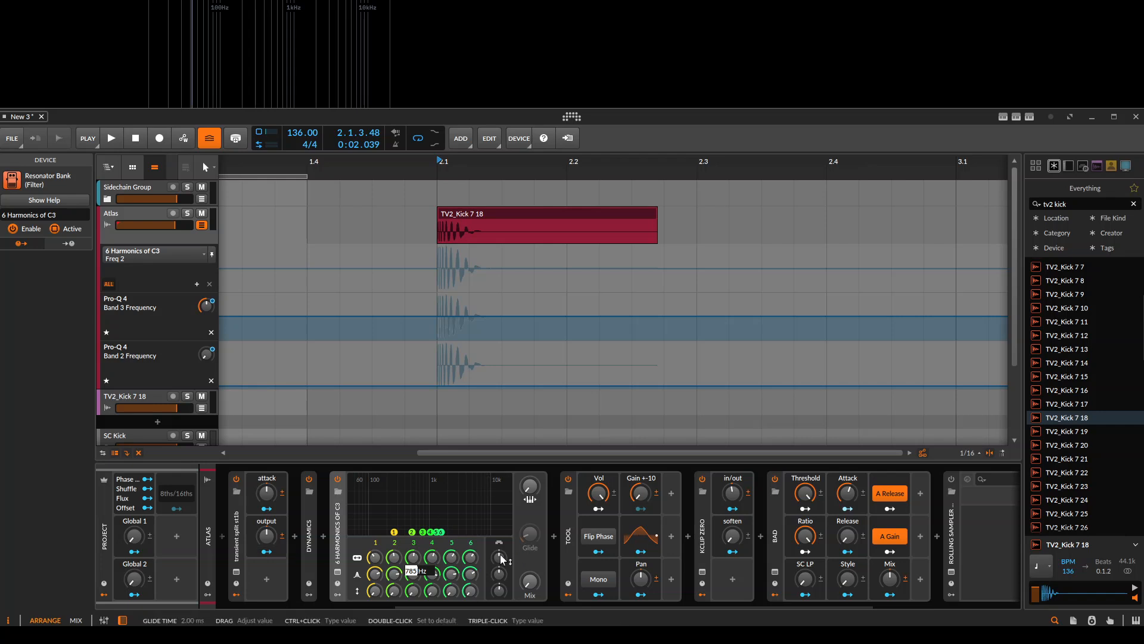
Raise the gains of all six resonator bands and save the 6 Harmonics of C3 device as its default preset
drag(565, 607, 388, 606)
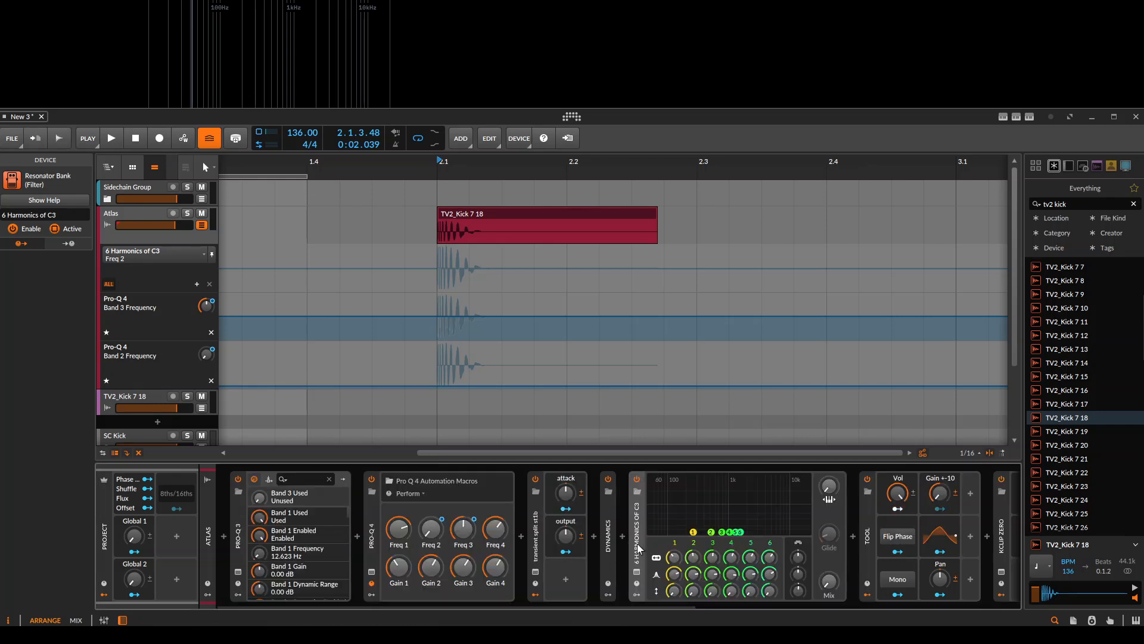
drag(673, 590, 771, 576)
right_click(635, 509)
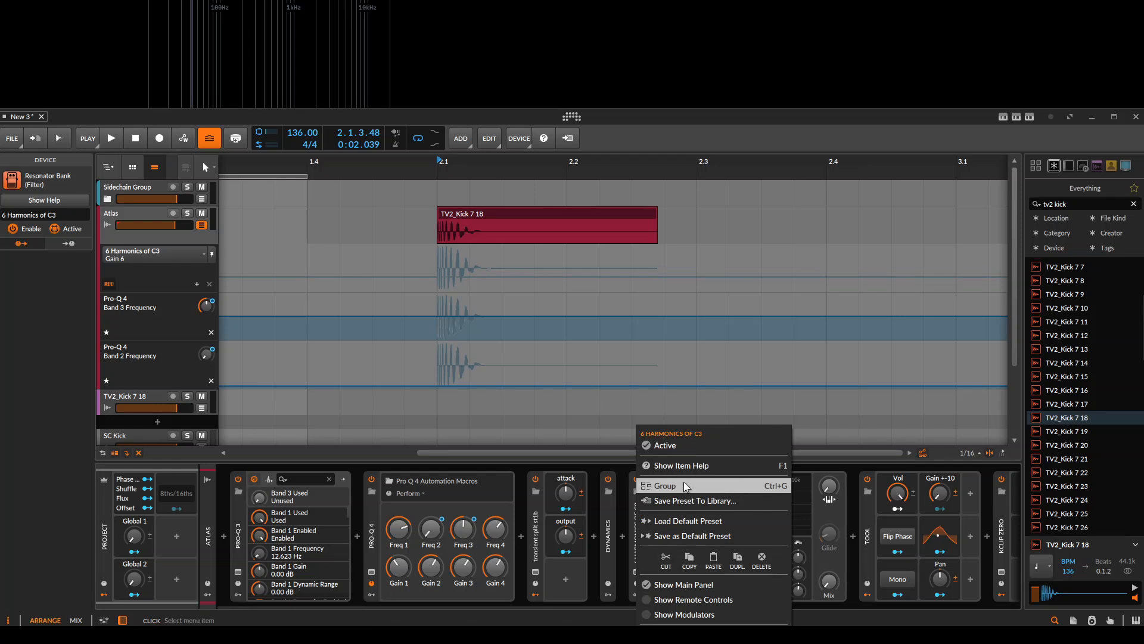
click(702, 536)
Try full keytracking and a raised global frequency offset on the resonator bank, restore both, and collapse the device
drag(831, 488, 830, 432)
scroll(736, 589, right, 3)
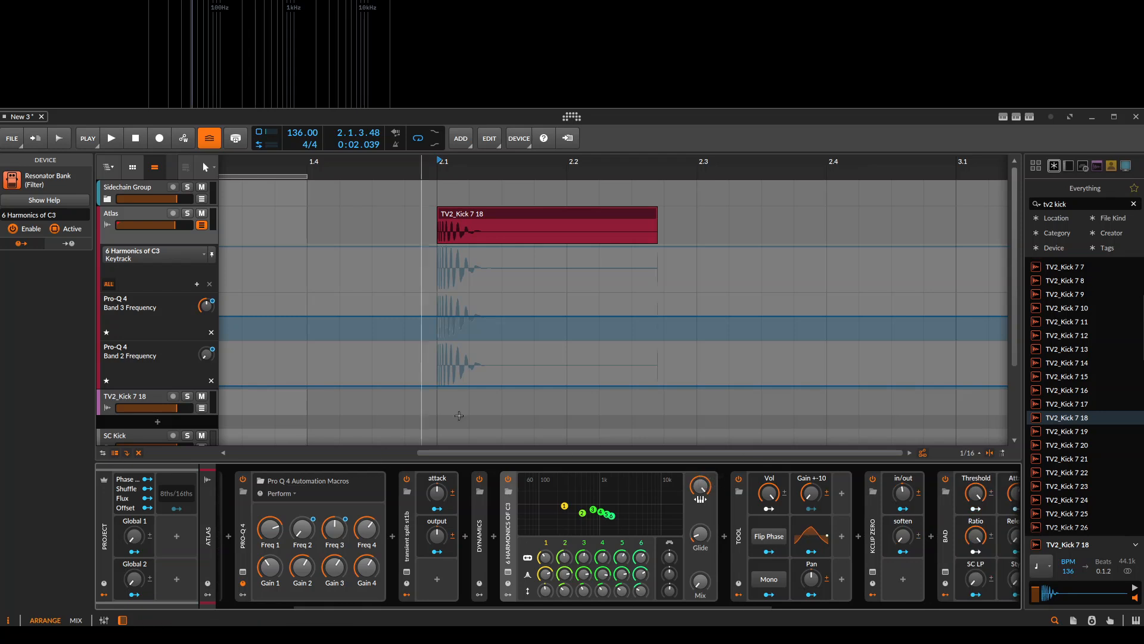
drag(692, 485, 683, 552)
click(670, 557)
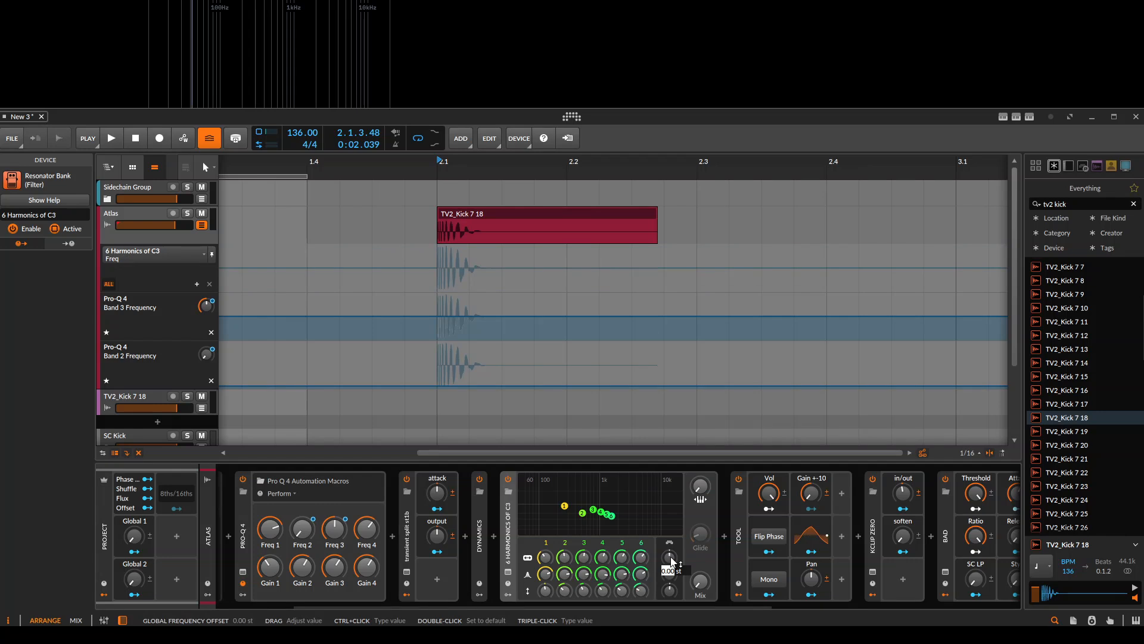
drag(671, 557, 674, 546)
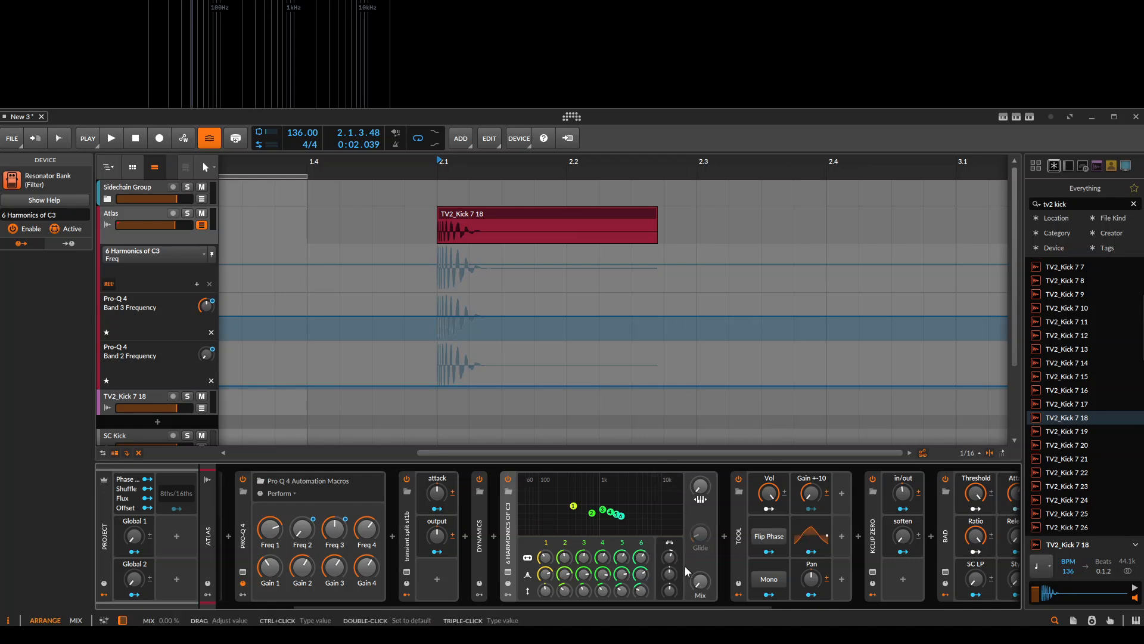
drag(666, 552, 667, 560)
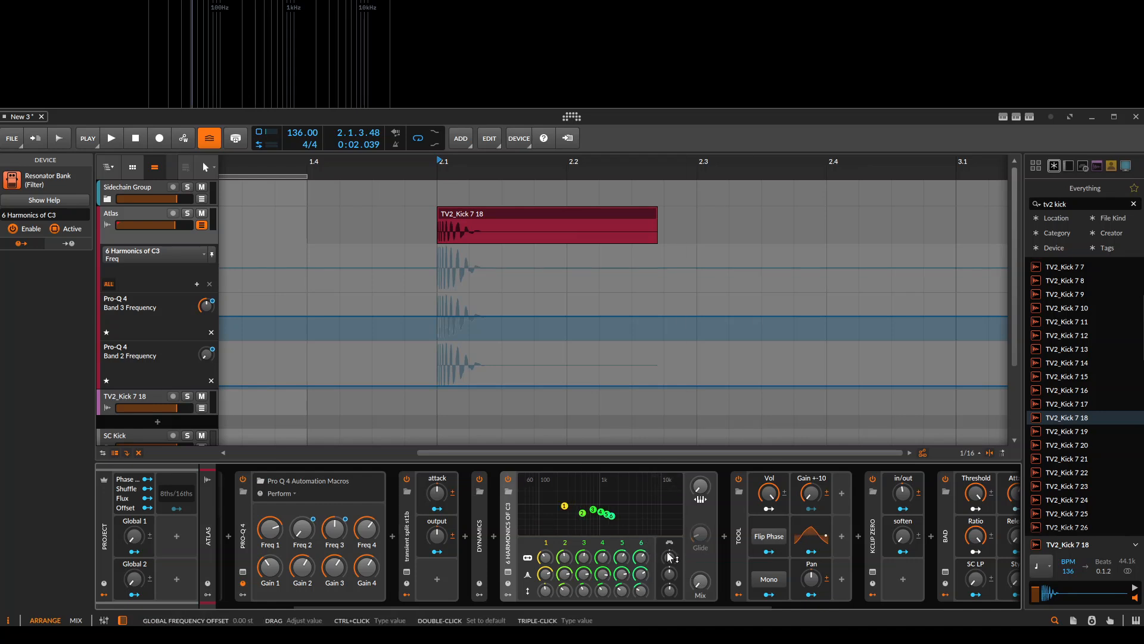
double_click(508, 519)
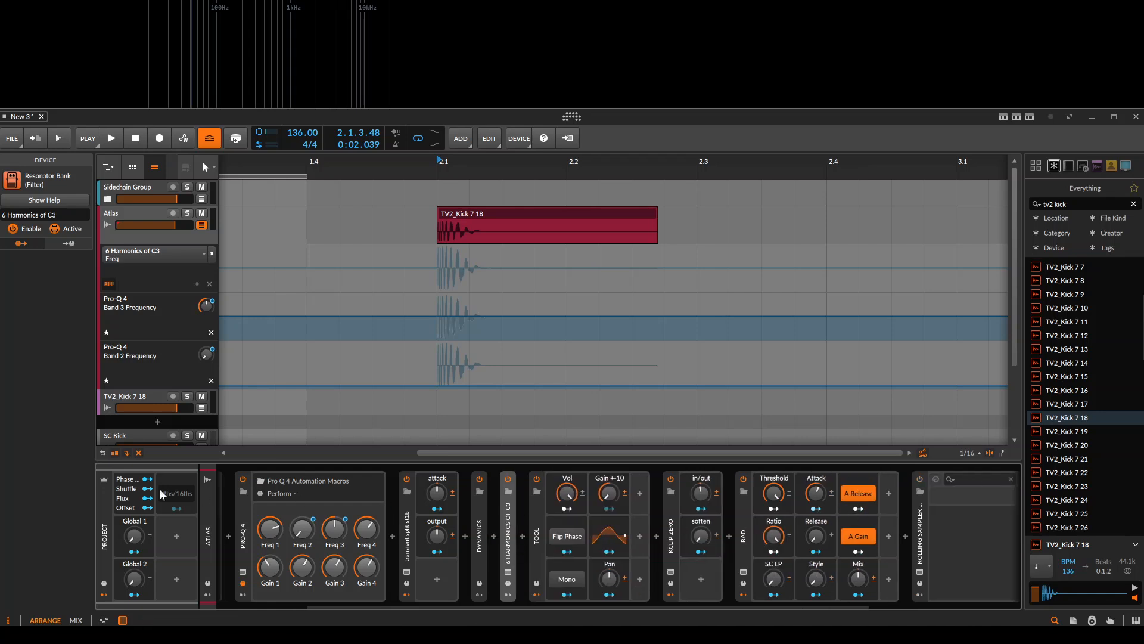
Save the Tool device with its modulators as its default preset and show its main panel
click(608, 500)
right_click(532, 541)
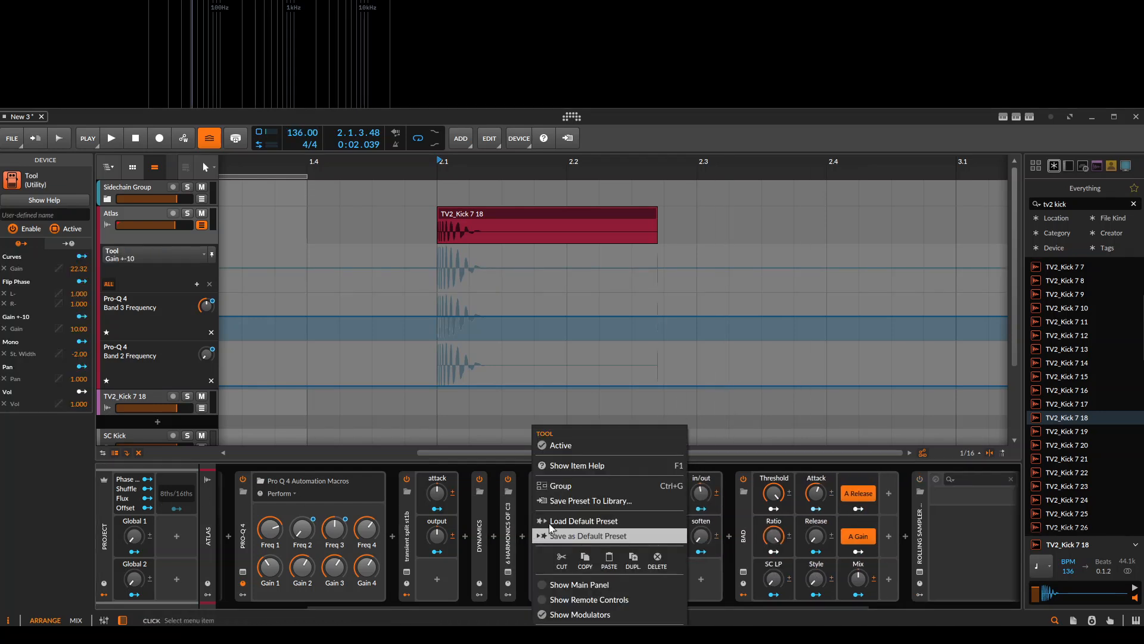
click(582, 535)
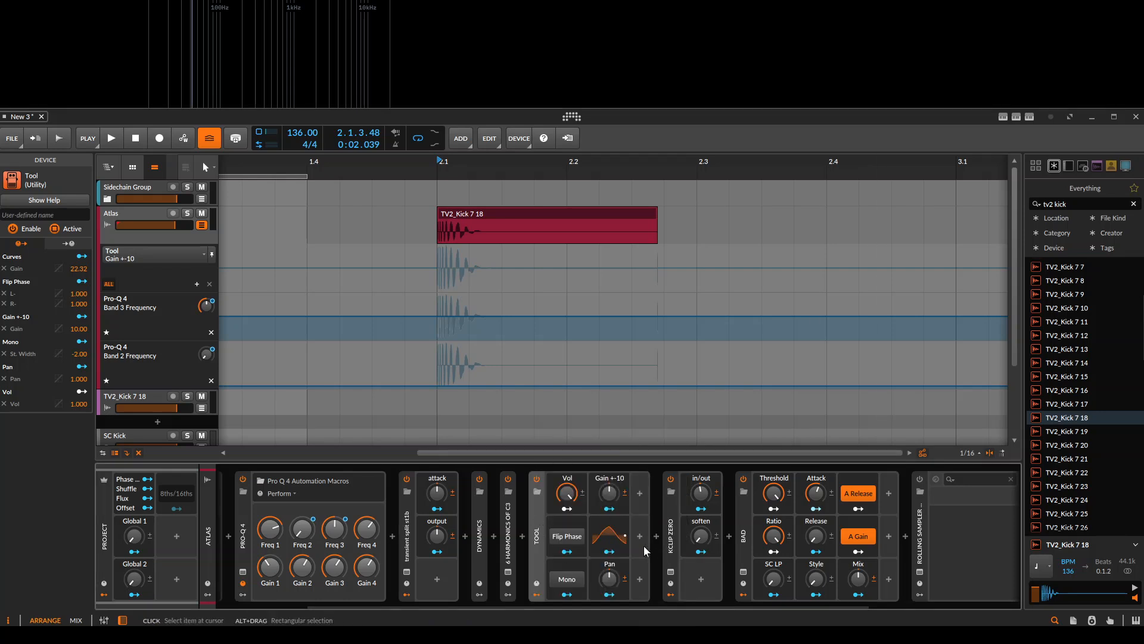
double_click(537, 536)
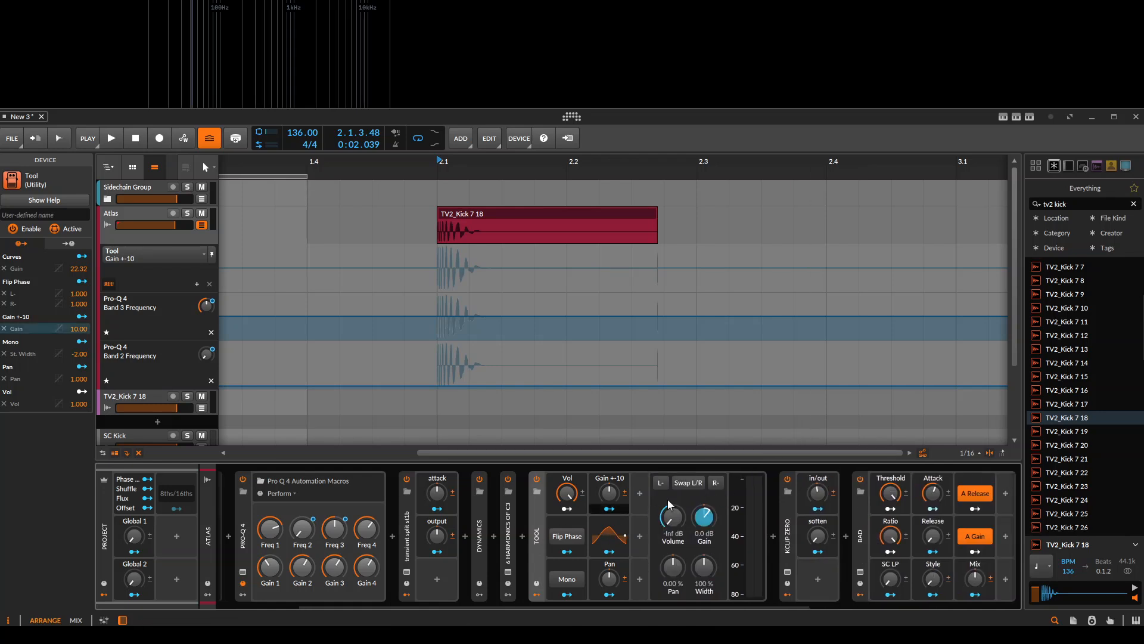
Hide and show the Tool device's modulators and main panel in turn, leaving both displayed
click(537, 593)
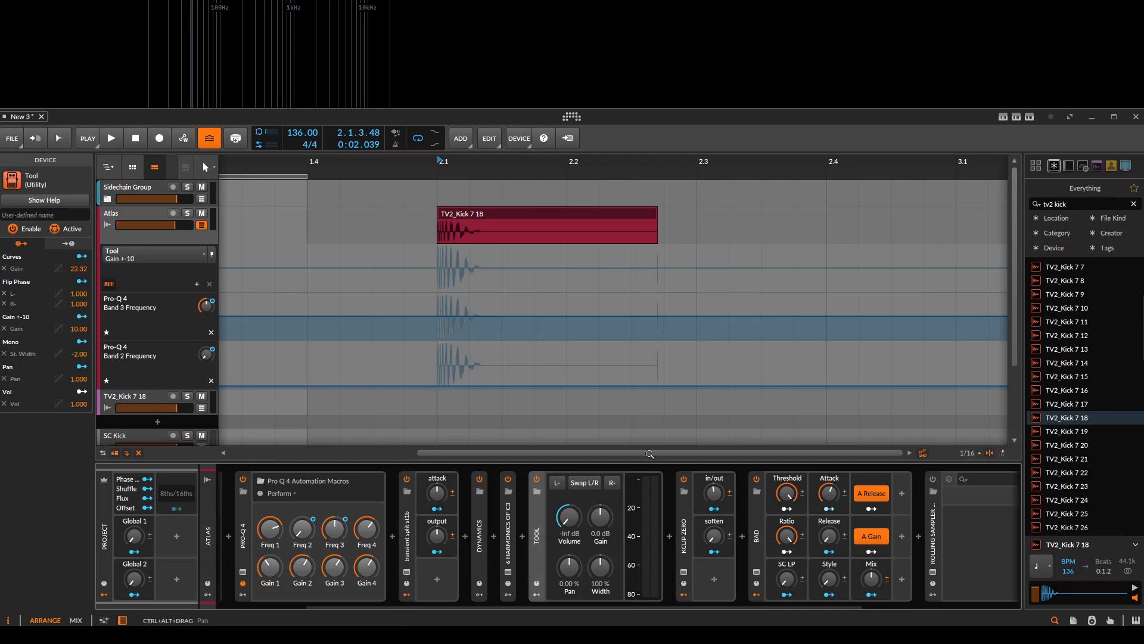
click(536, 582)
click(536, 582)
click(536, 595)
double_click(537, 527)
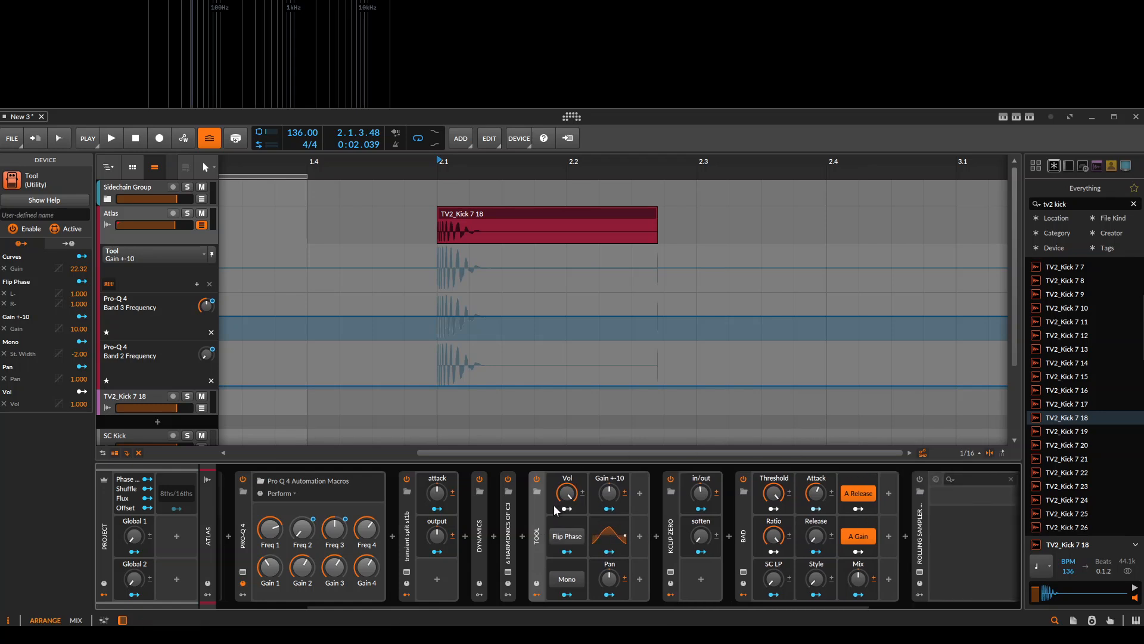
double_click(536, 544)
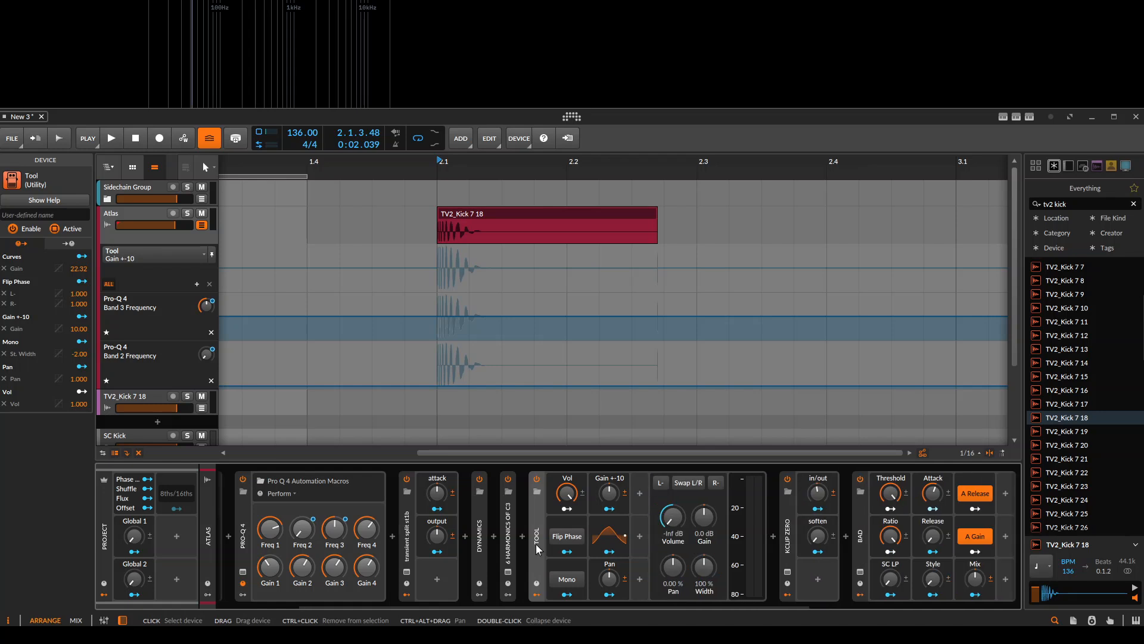
Try automating the Tool's Volume parameter directly with a dip under the kick clip, and delete that automation lane
click(567, 495)
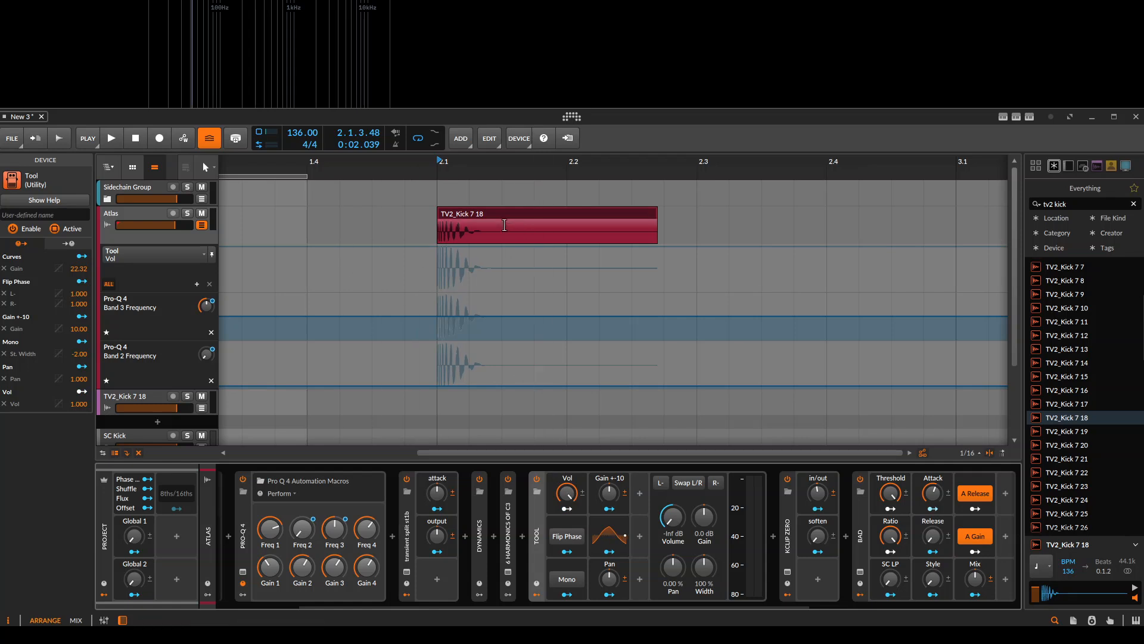
click(673, 520)
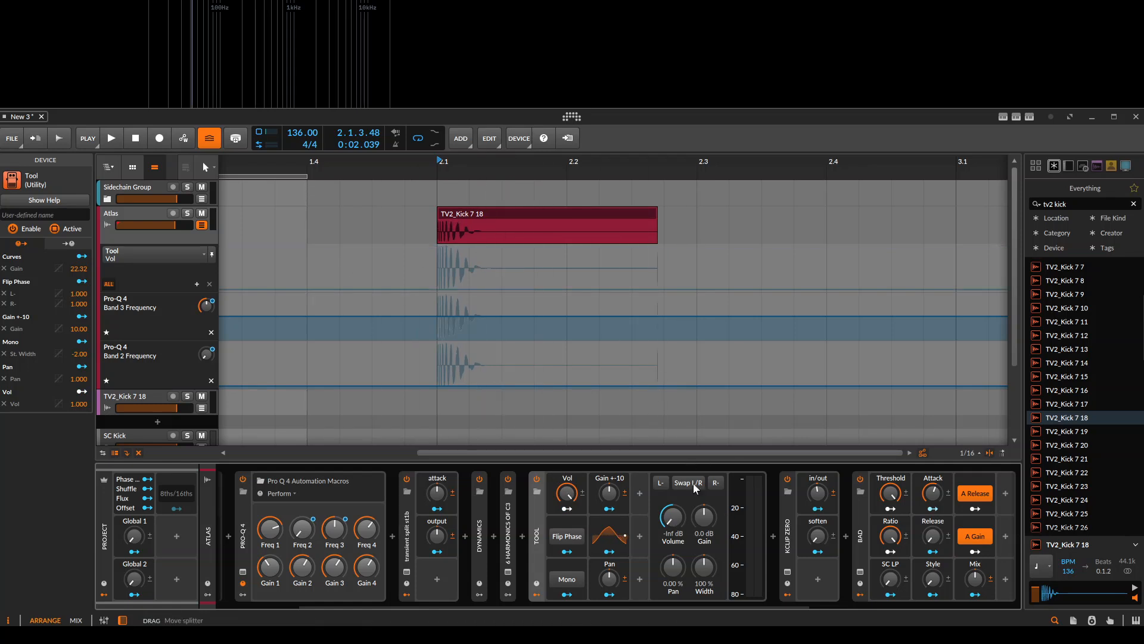
double_click(678, 510)
click(516, 267)
drag(553, 267, 600, 266)
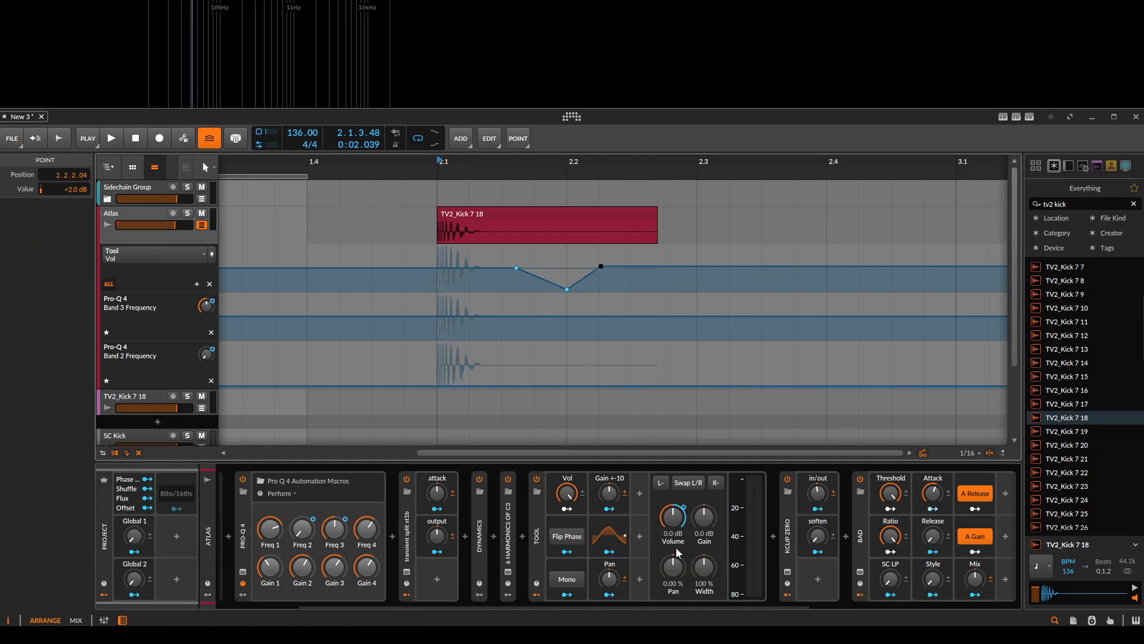
right_click(683, 517)
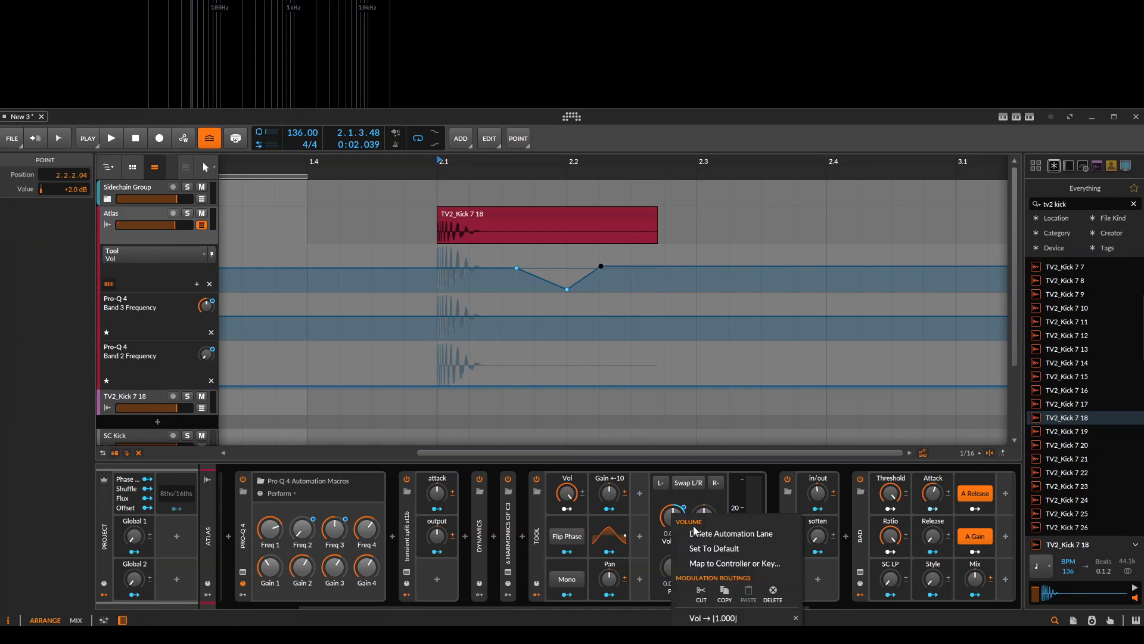
click(730, 534)
Automate the Tool's Vol macro from 100 % down to 0 % at 2.1.4.00, jumping straight back to 100 % there
click(567, 492)
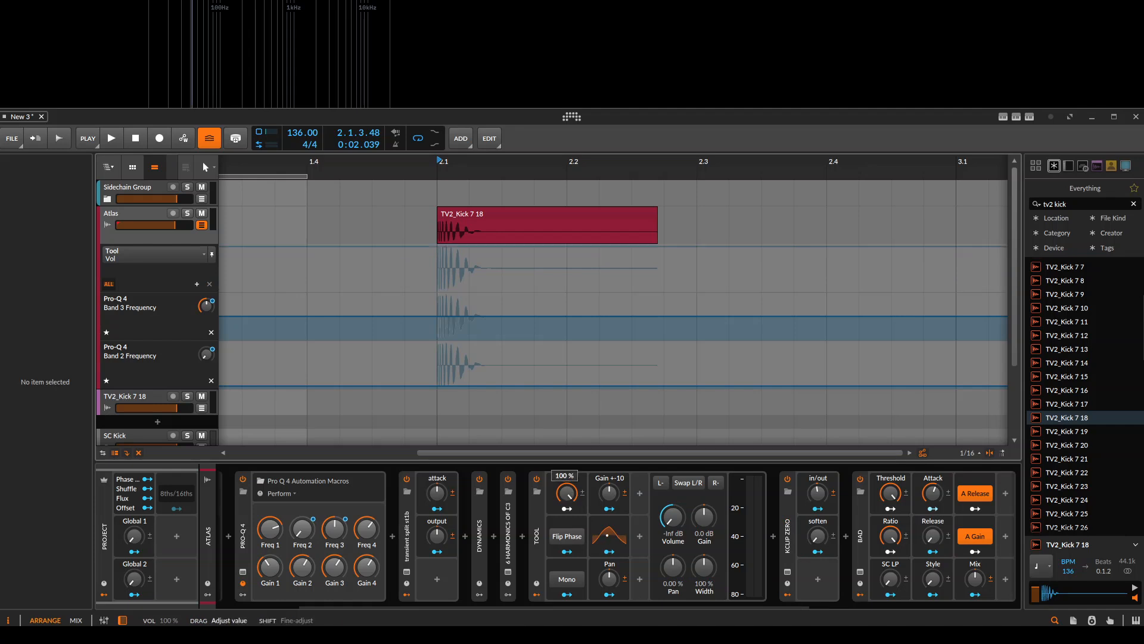
click(471, 247)
drag(491, 246, 534, 290)
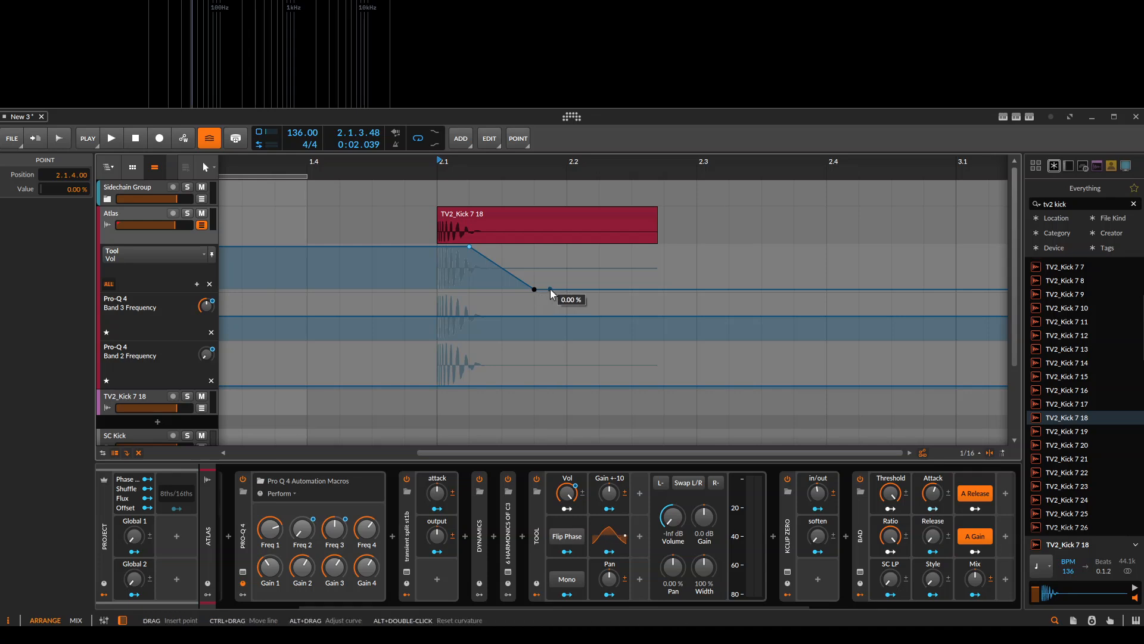
drag(615, 289, 615, 246)
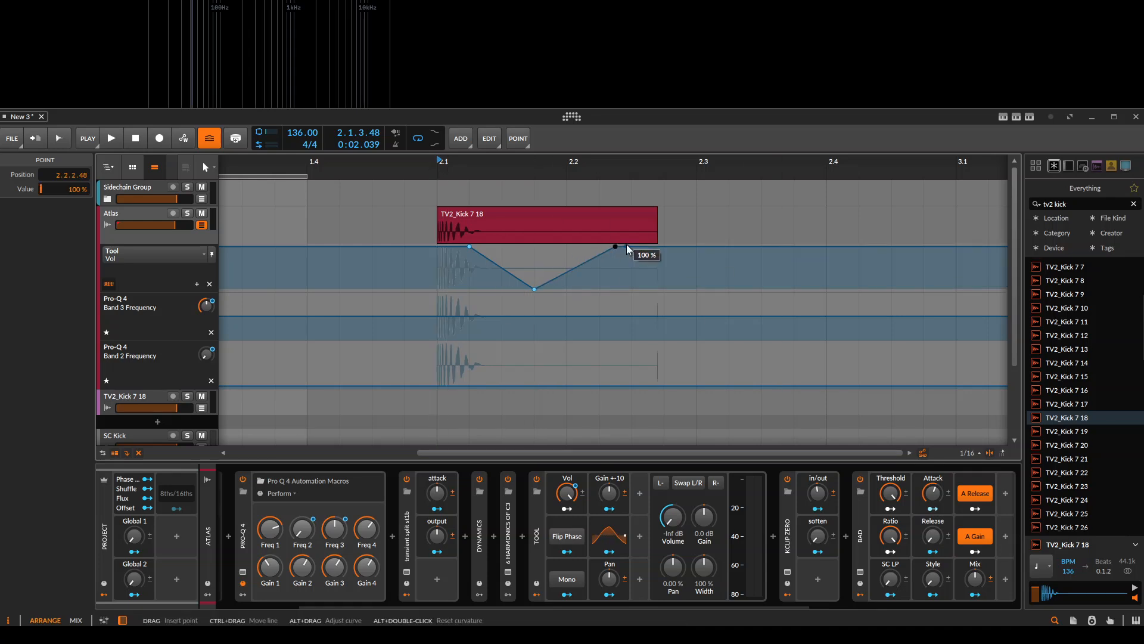
drag(616, 248, 536, 247)
key(ctrl+minus)
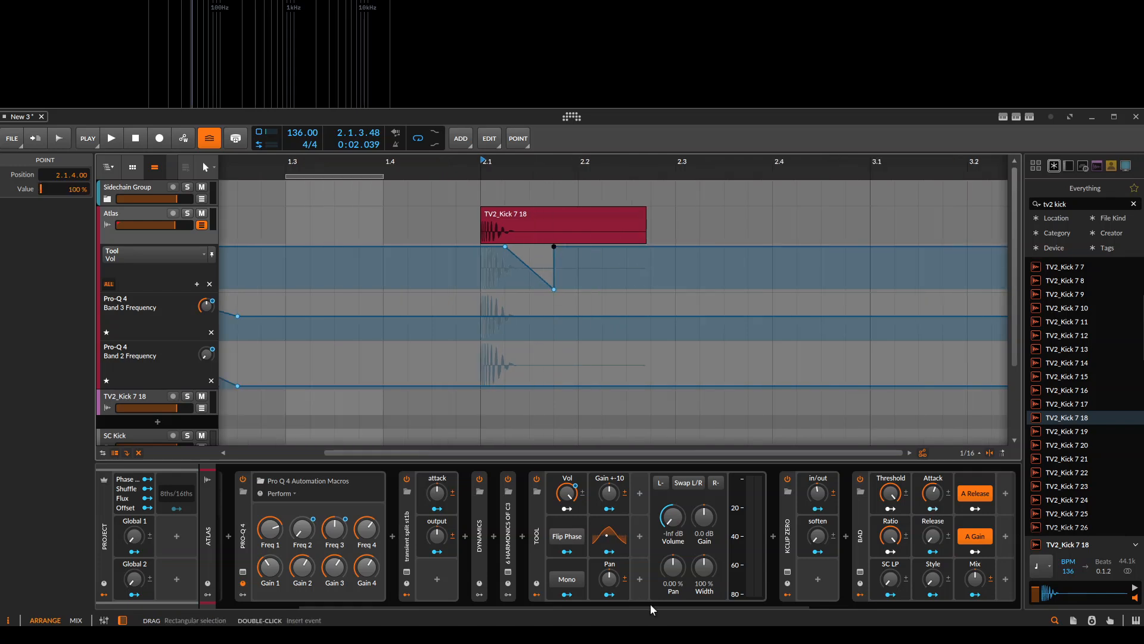
Try raising the Tool's Gain +-10 macro and return it to its centre setting
click(609, 492)
drag(608, 492, 612, 493)
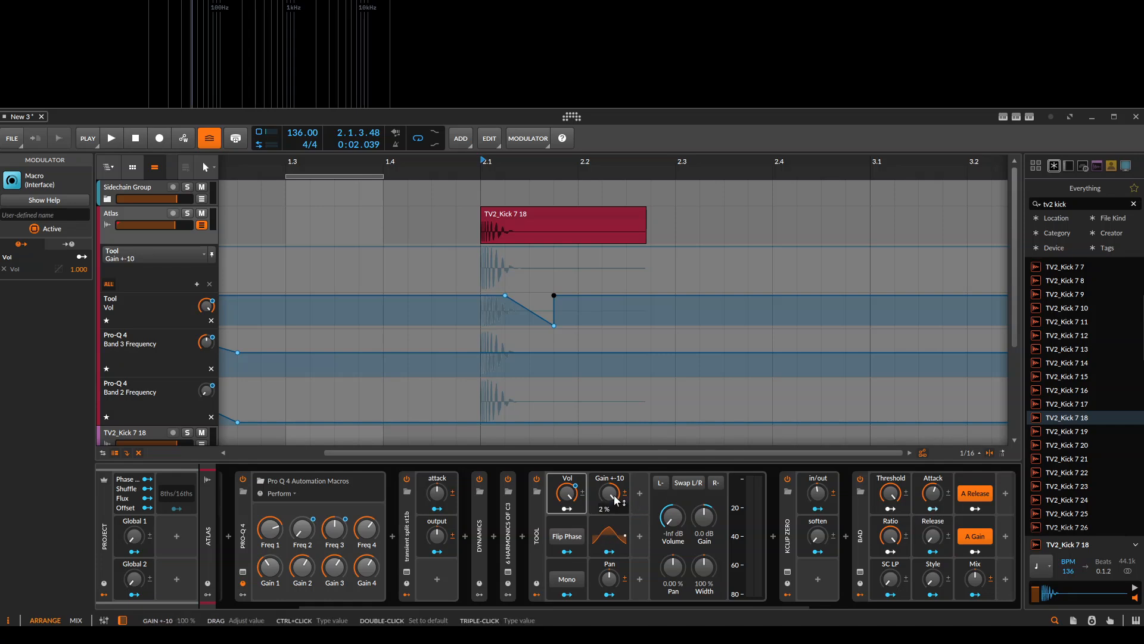
key(Return)
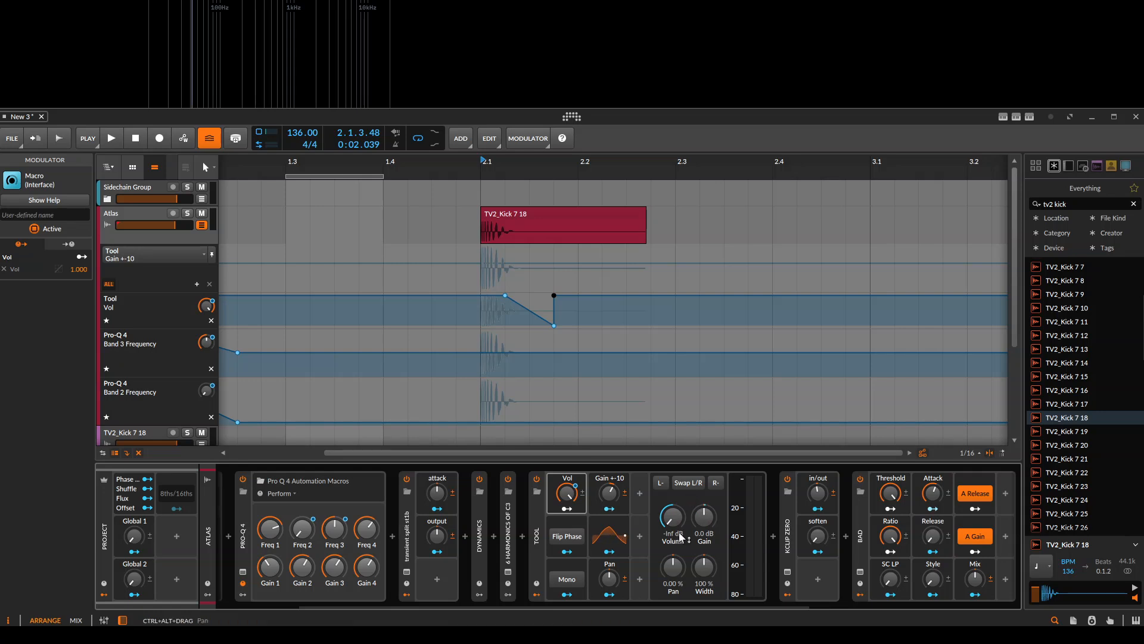
drag(608, 498, 609, 506)
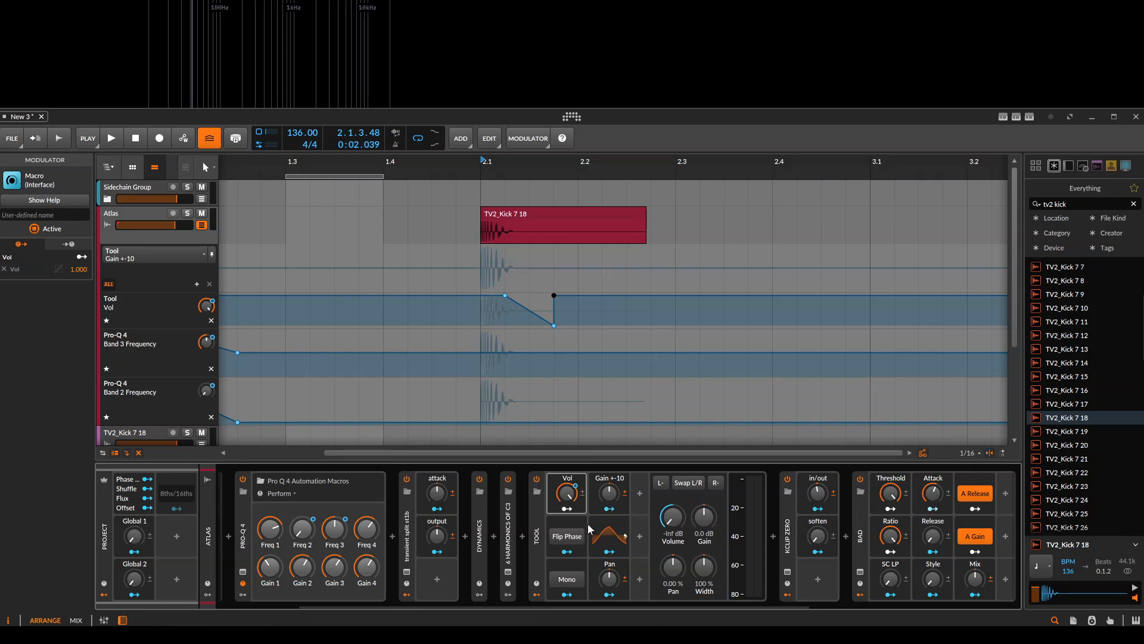
Try the Tool's Flip Phase and Mono switches and turn both off again
click(565, 536)
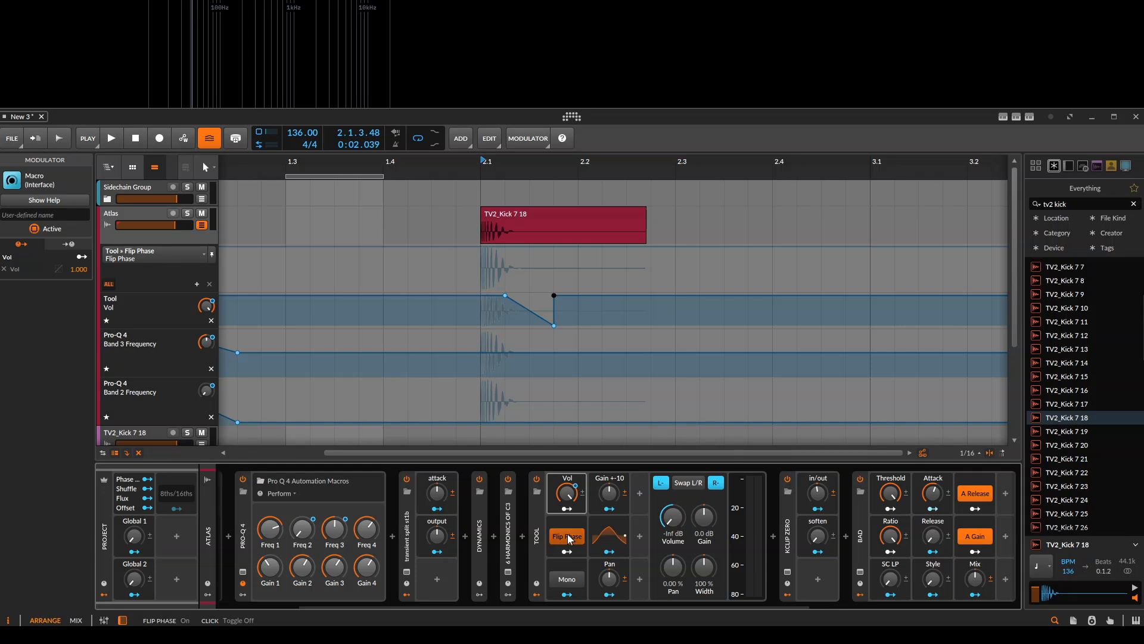
click(569, 538)
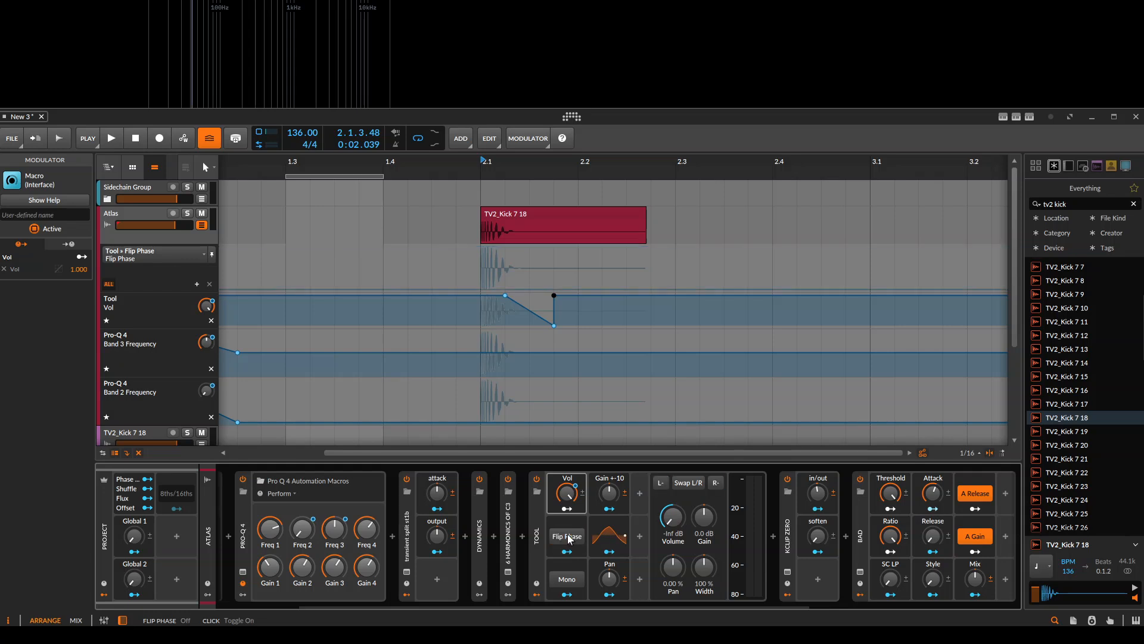
click(576, 581)
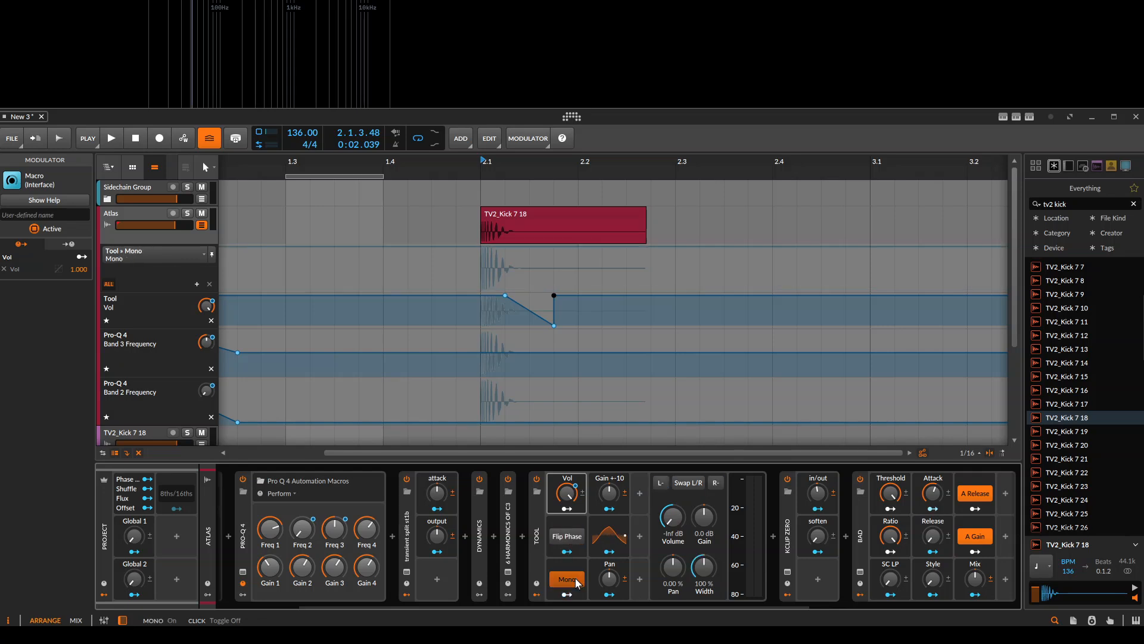
click(575, 581)
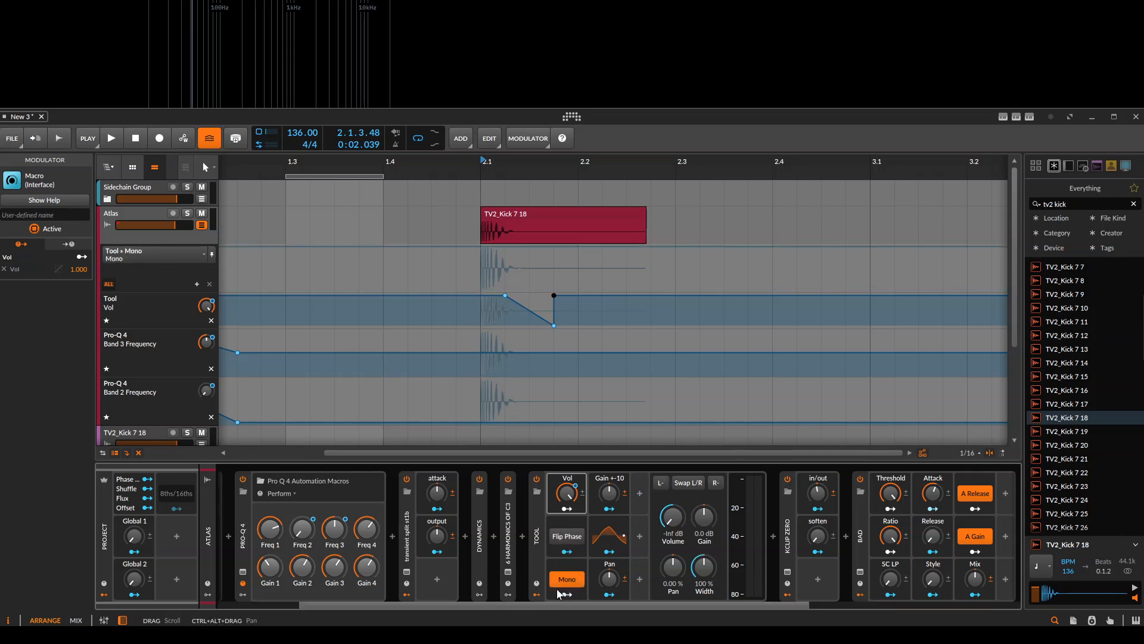
Try the Tool's Pan macro with the main panel shown and hidden, including -100 %, and reset it to 0 %
drag(616, 581, 617, 619)
double_click(617, 582)
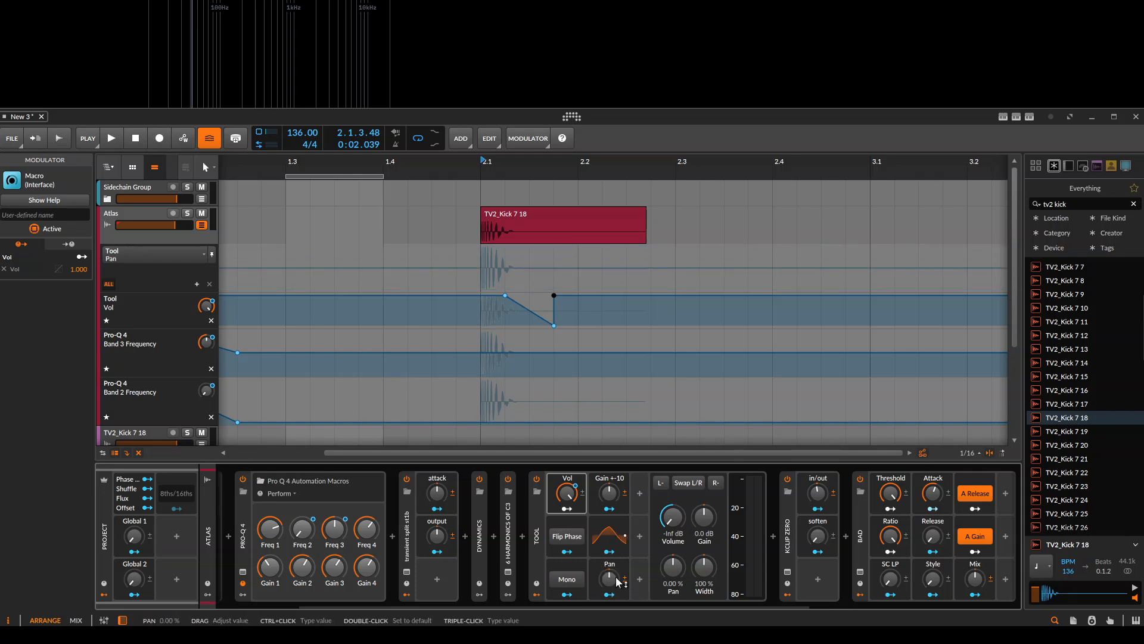
click(538, 536)
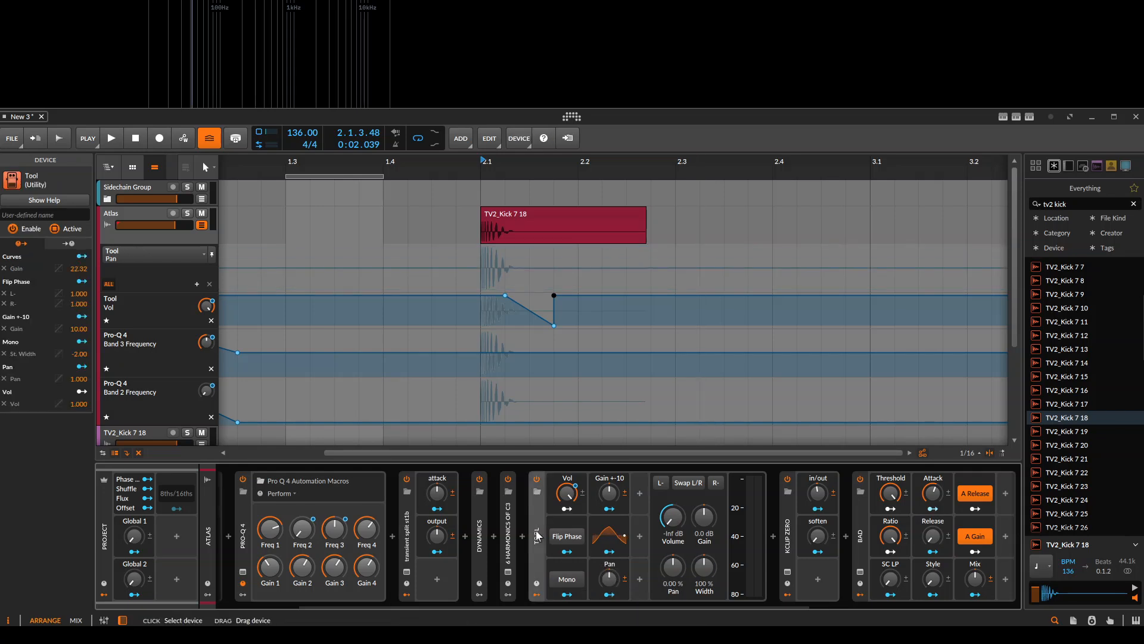
click(537, 535)
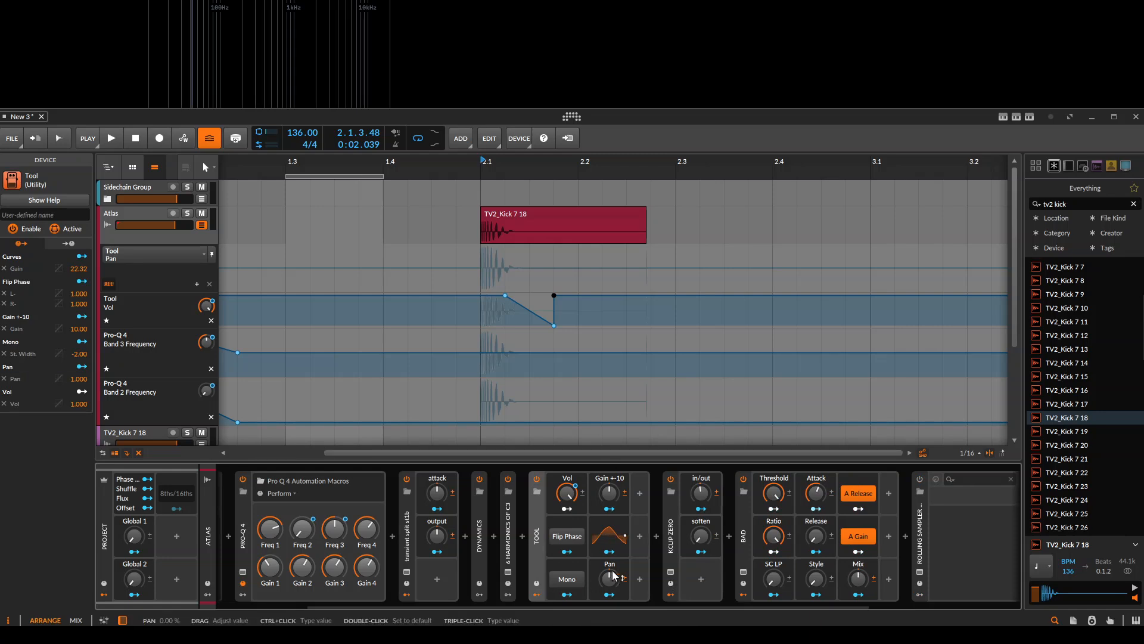
drag(620, 583, 621, 549)
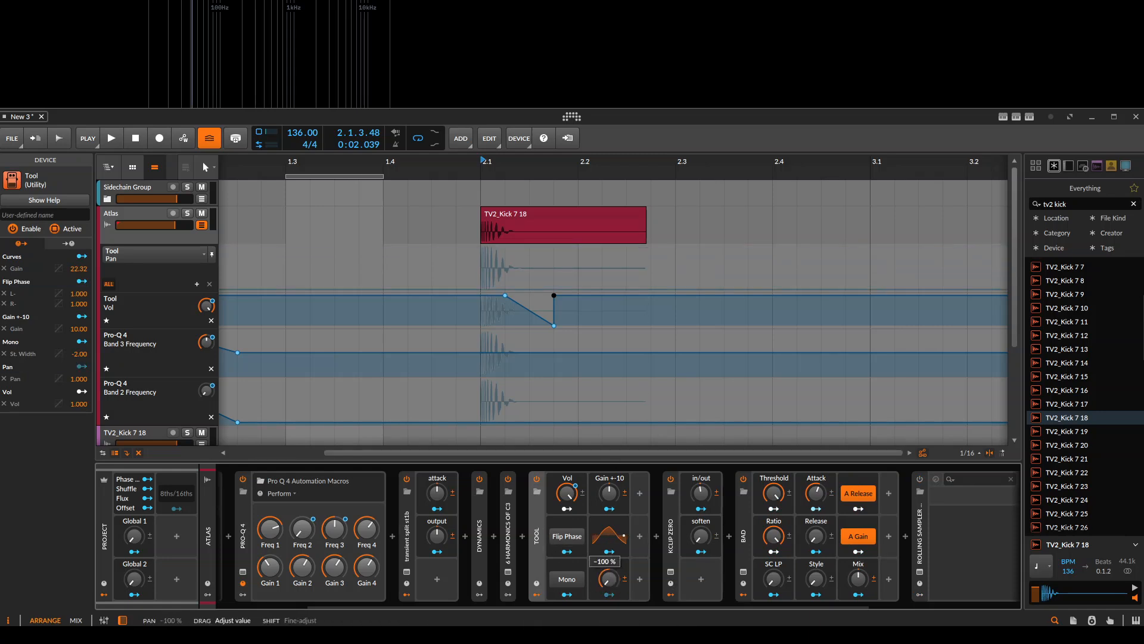
click(538, 535)
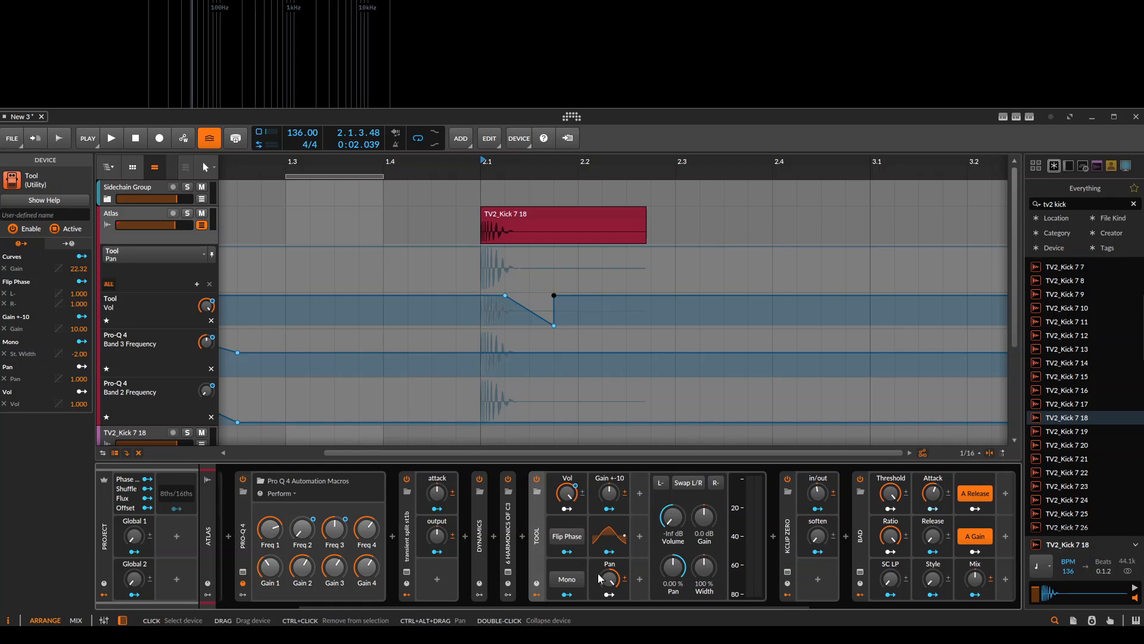
double_click(616, 587)
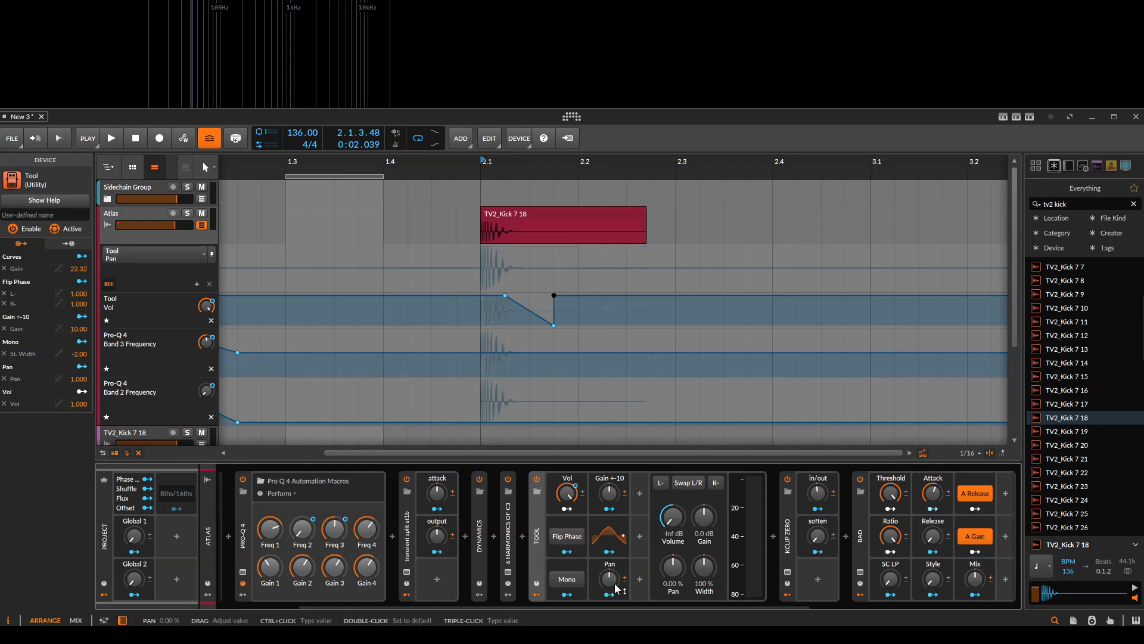
Expand the Tool's Curves modulator, raise its amount and set its rate to 7.36 Hz
click(620, 536)
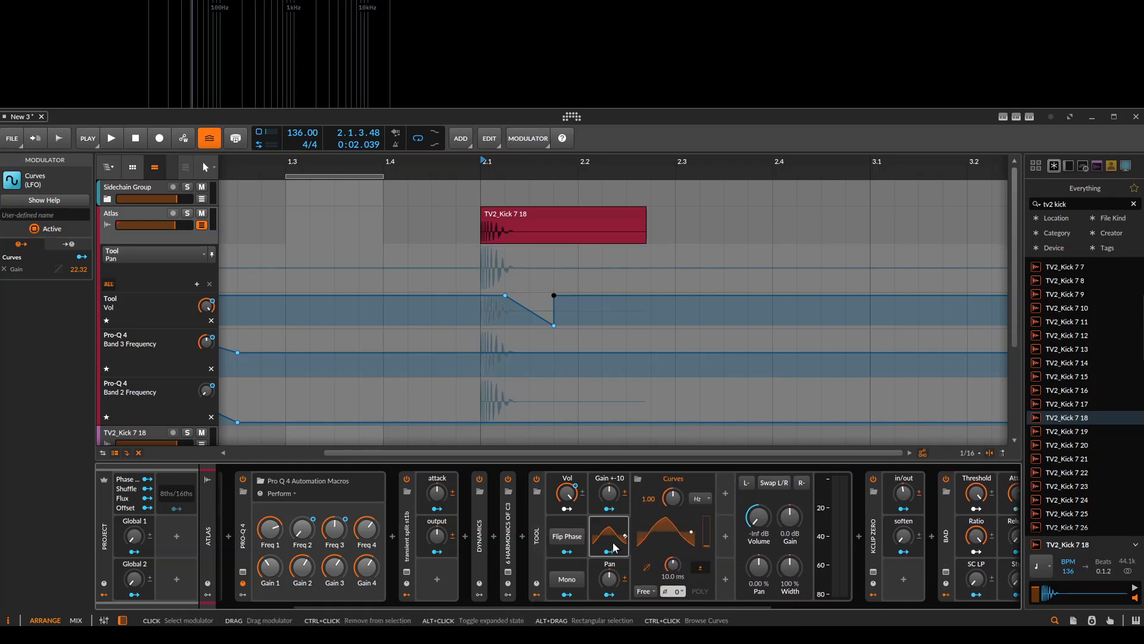
drag(709, 546, 672, 465)
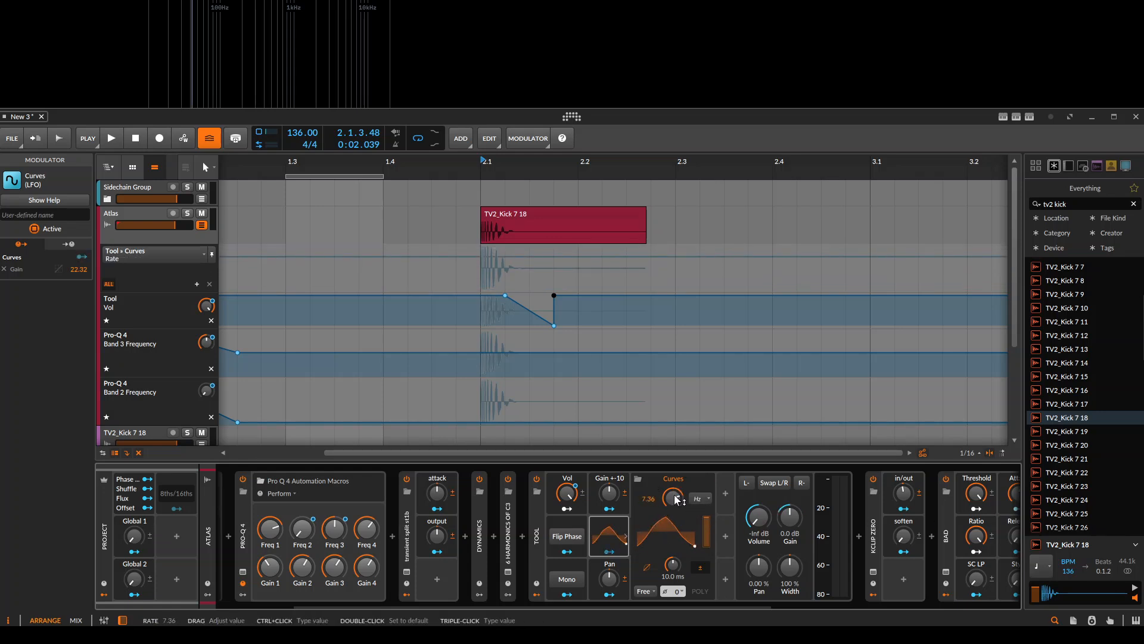
click(674, 529)
click(843, 309)
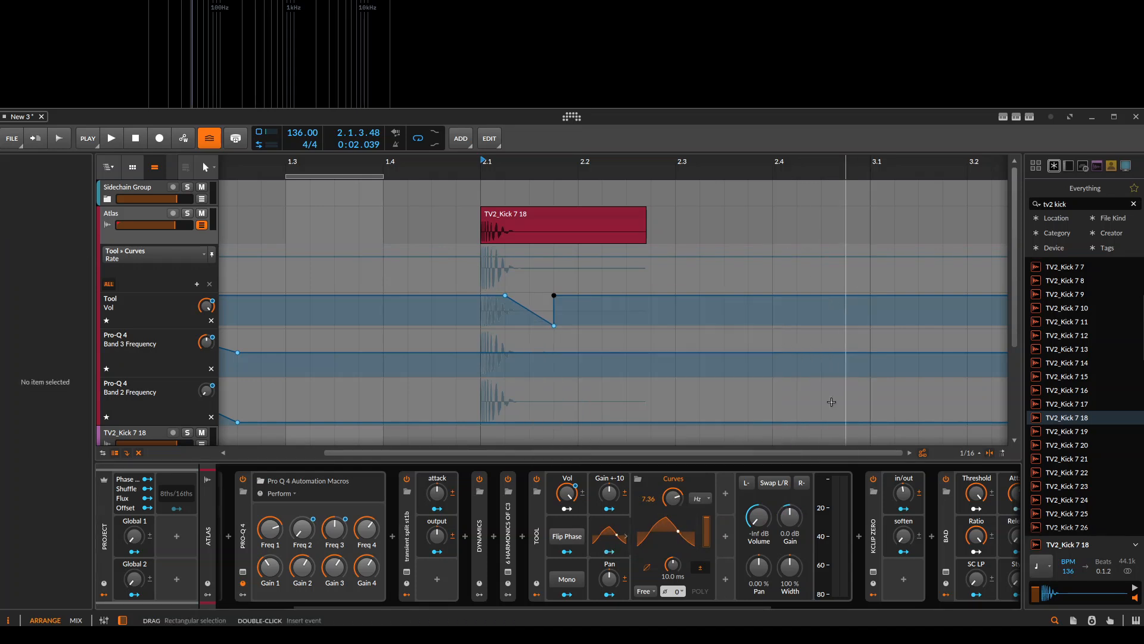
Reopen the Curves modulator, lower its amount to the minimum, and hide the Tool's main panel
click(609, 539)
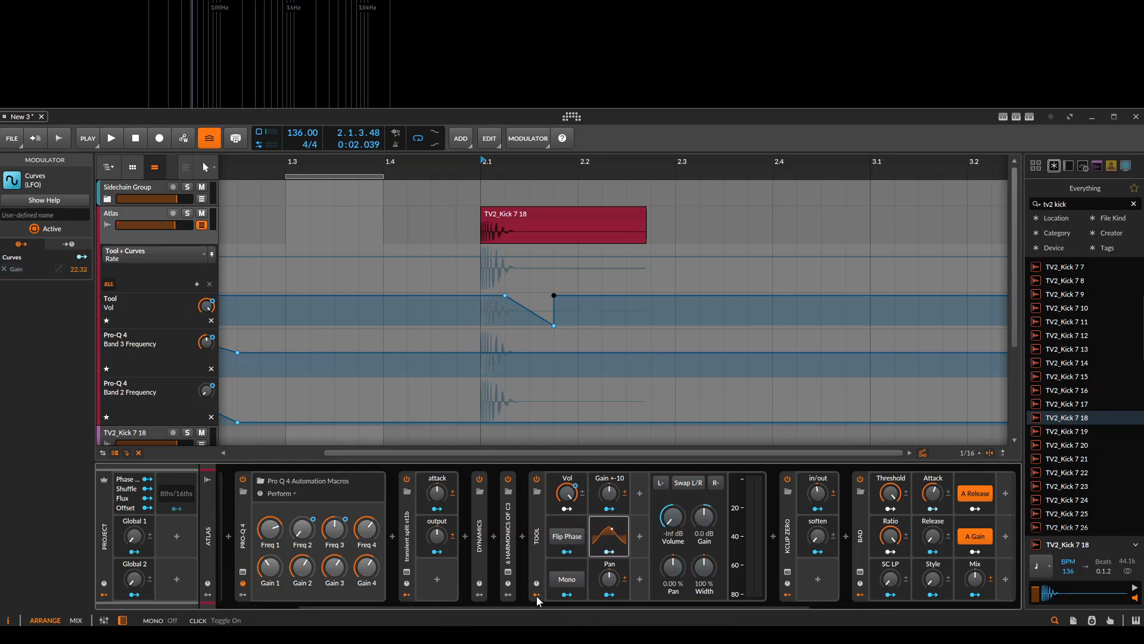
click(606, 541)
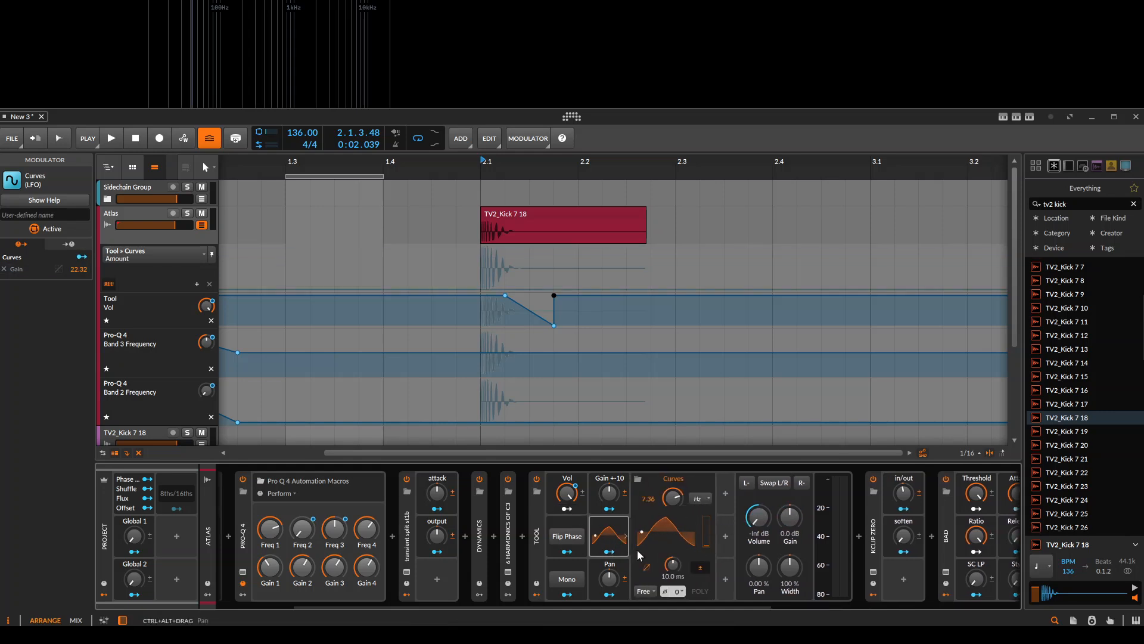
click(534, 528)
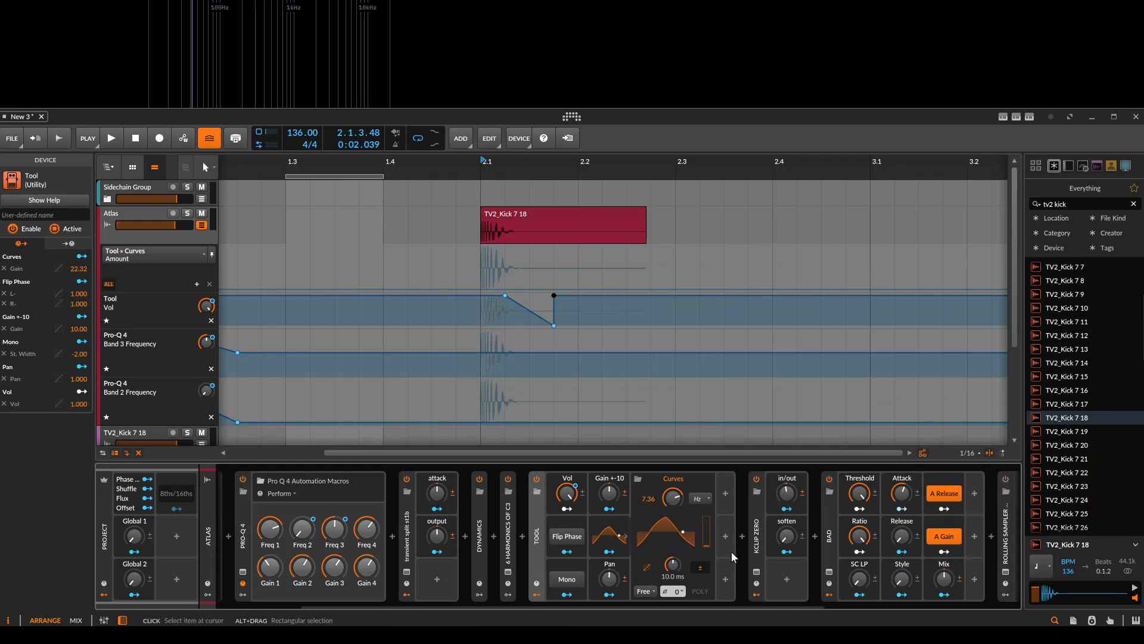
Insert a second Tool device before KClip Zero to check its saved default preset, and delete it
click(739, 536)
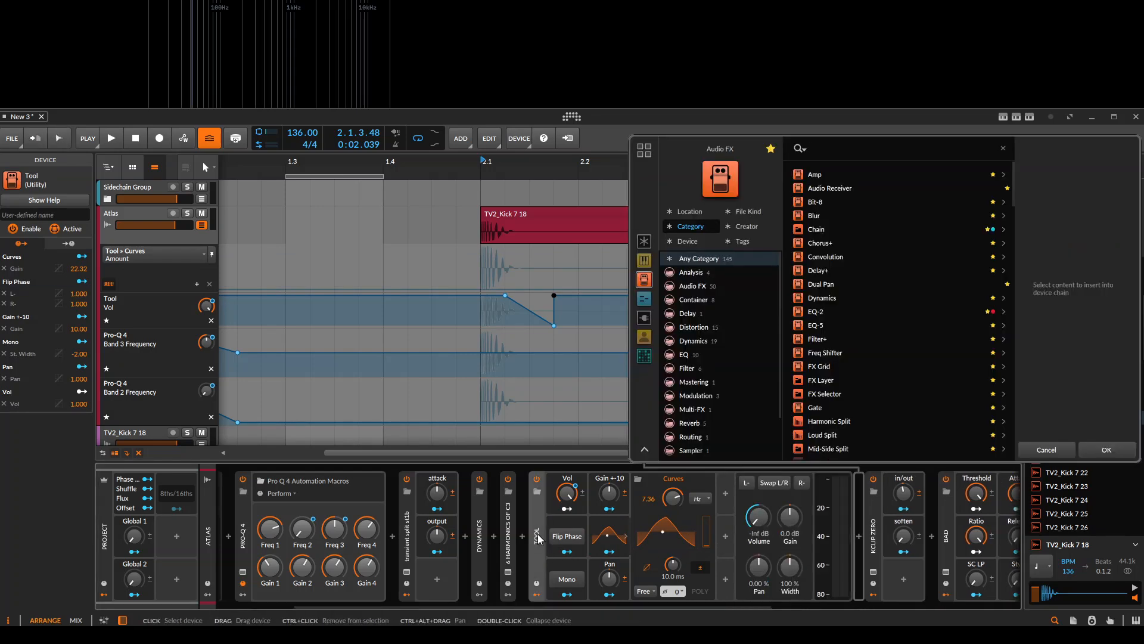
click(623, 537)
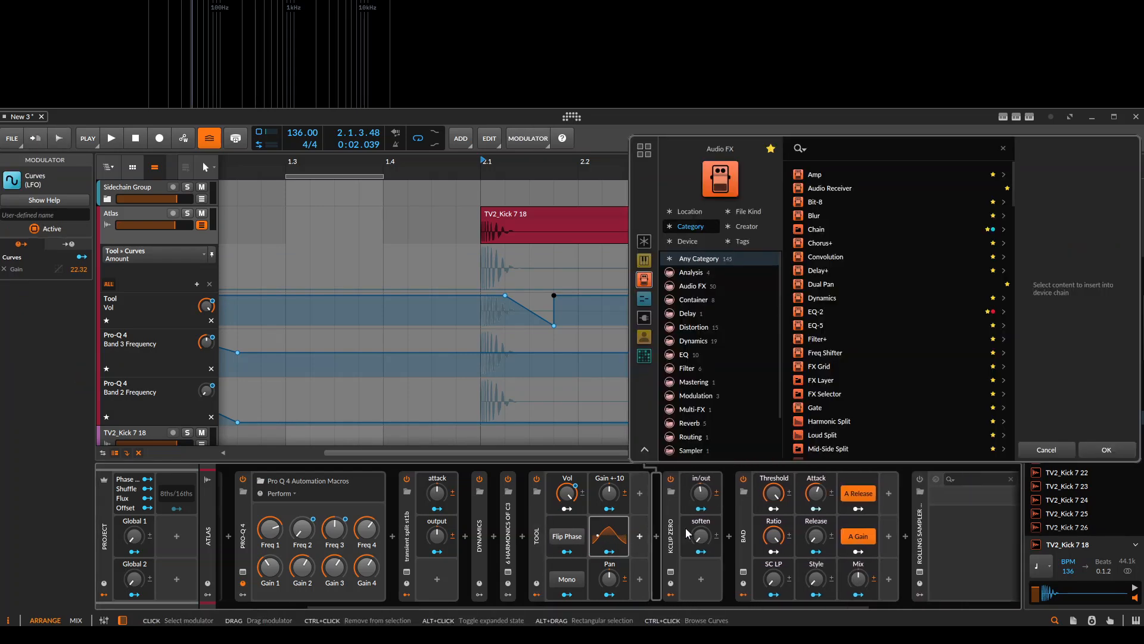
text(tool)
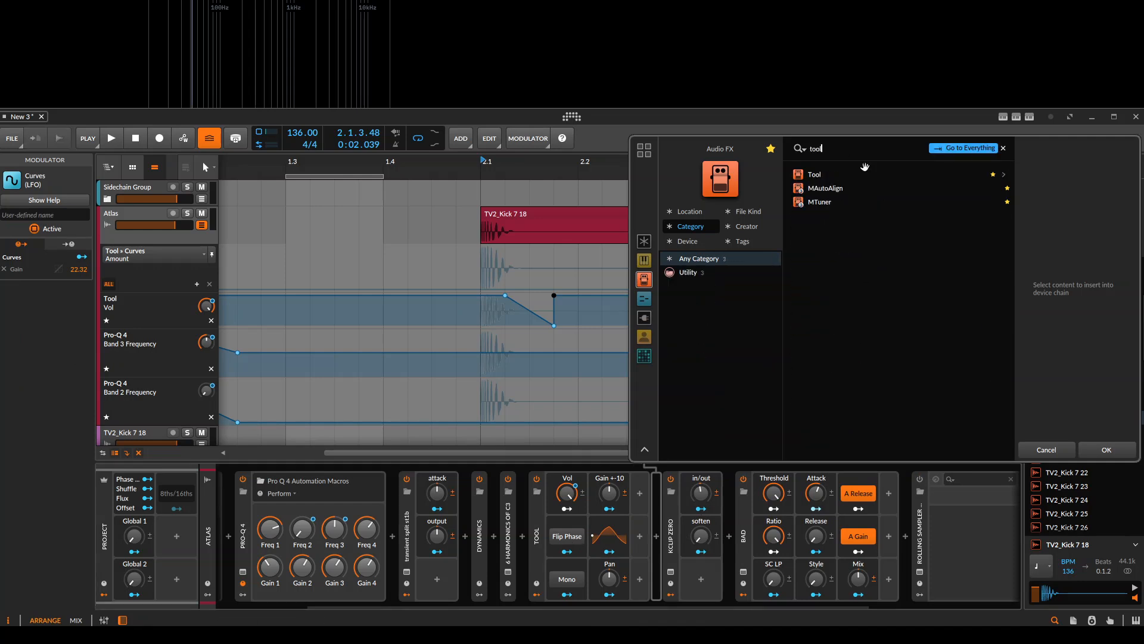
double_click(865, 173)
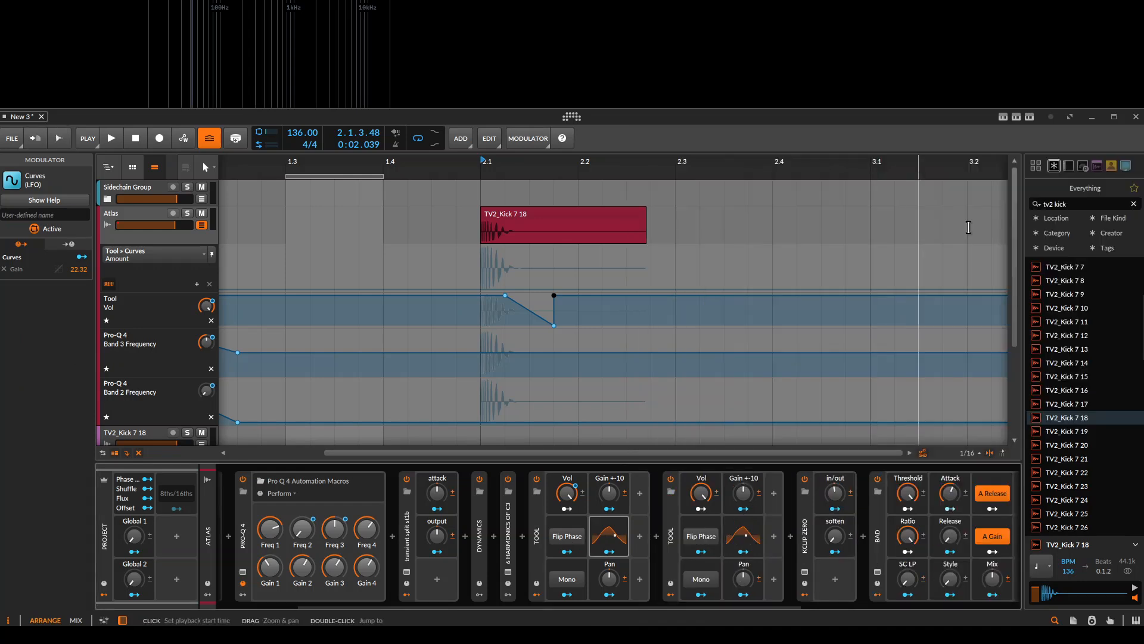
click(670, 537)
key(Delete)
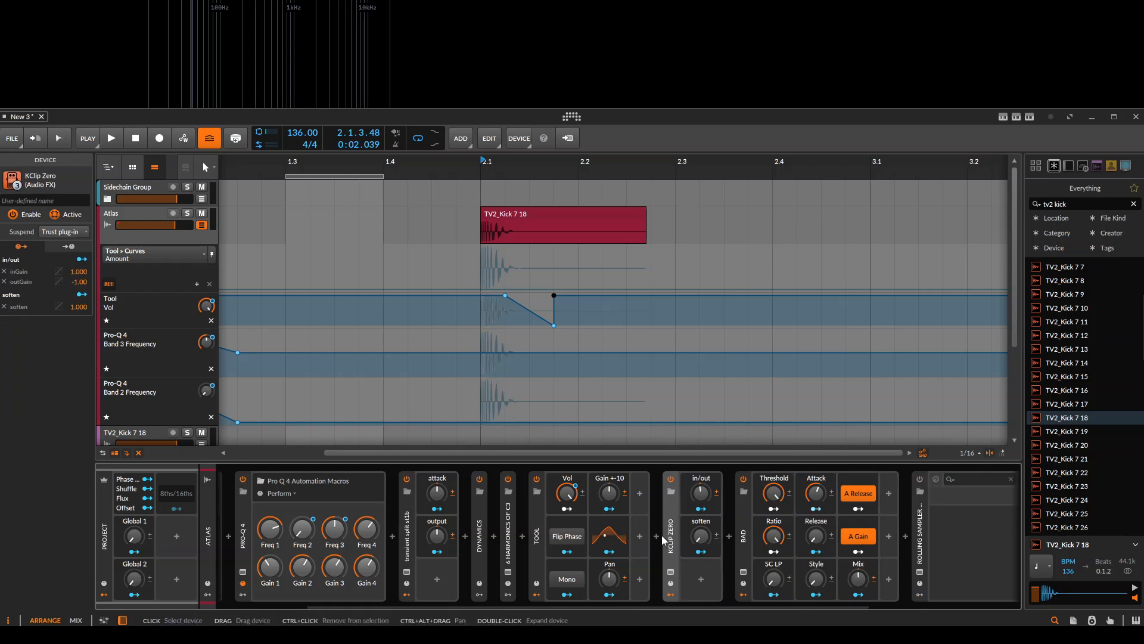
Try KClip Zero's in/out macro at 100 % and reset it, and reveal the device's parameter list and plug-in window
click(702, 500)
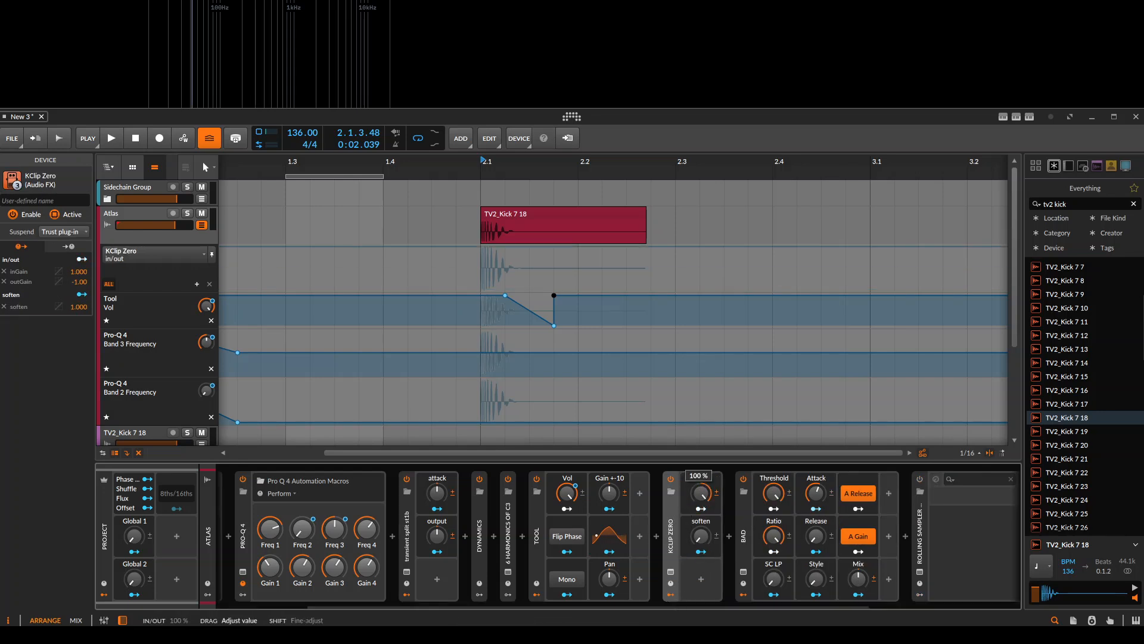
double_click(704, 492)
double_click(672, 558)
scroll(758, 532, down, 2)
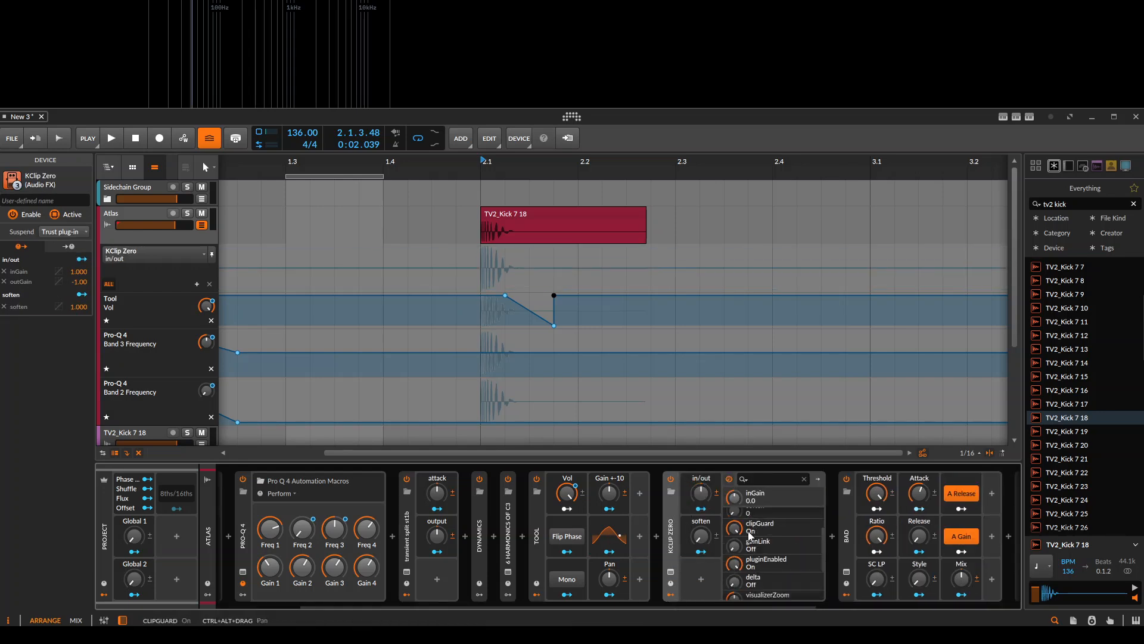
click(671, 571)
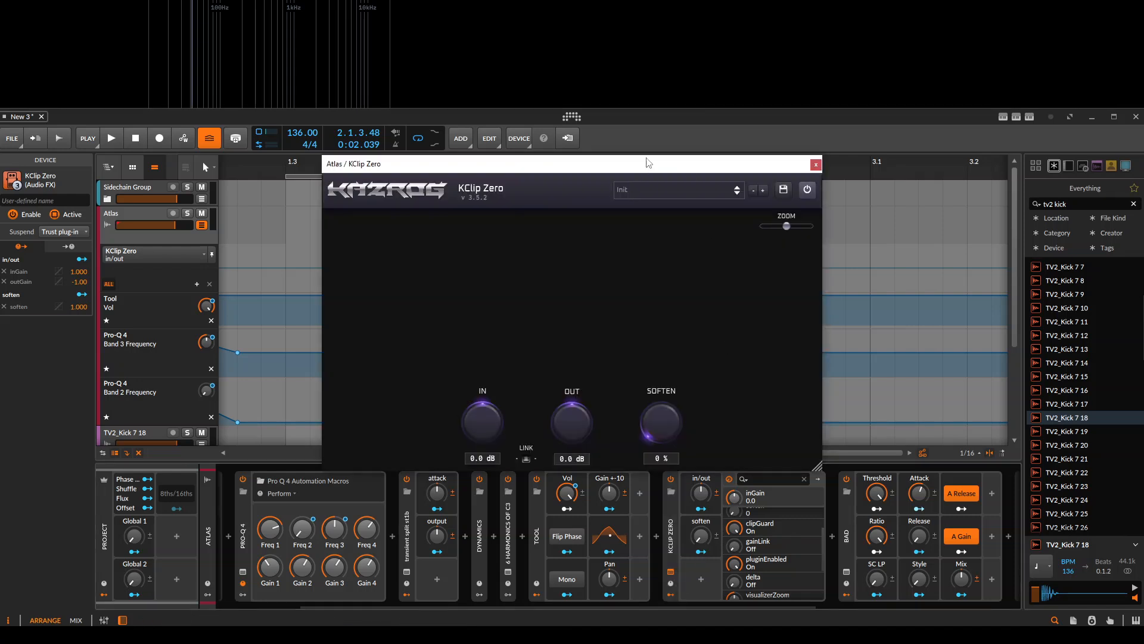
drag(650, 171, 624, 97)
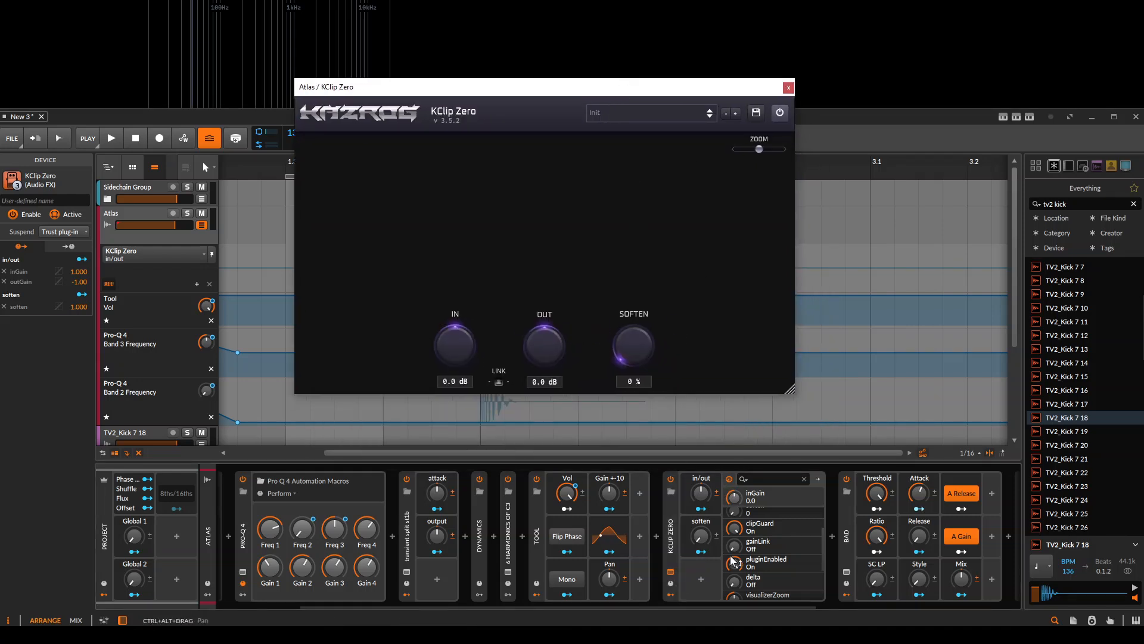
Try KClip Zero's inGain parameter at 24.0 and -3.1, and set it back to 0
scroll(763, 537, up, 2)
mouse_move(735, 524)
mouse_down()
mouse_move(735, 536)
mouse_move(737, 523)
mouse_up()
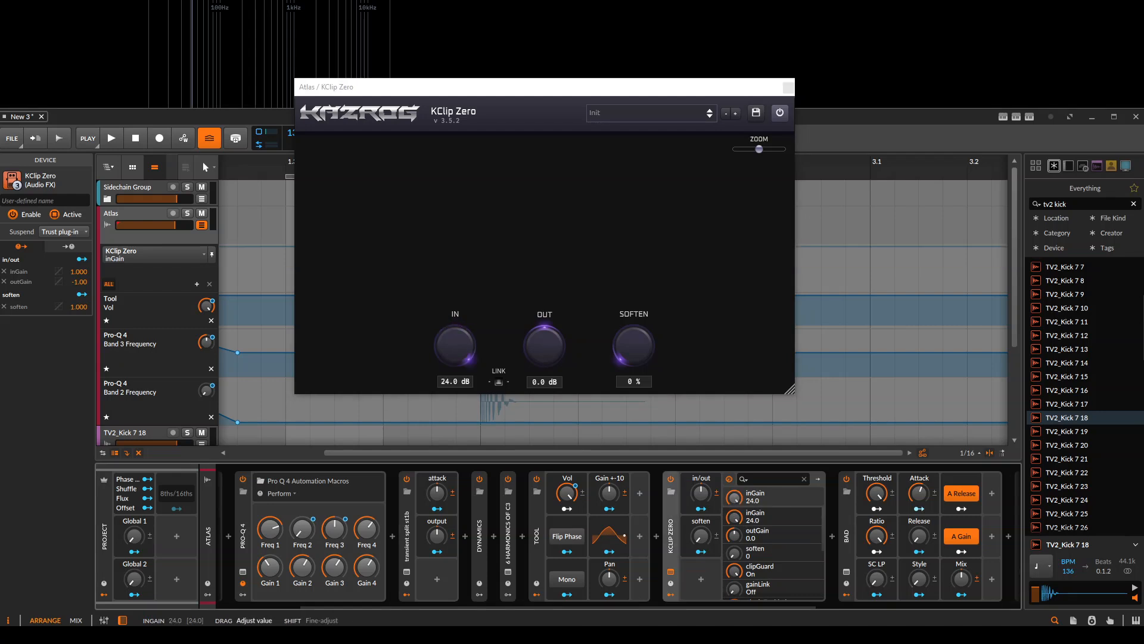
double_click(736, 519)
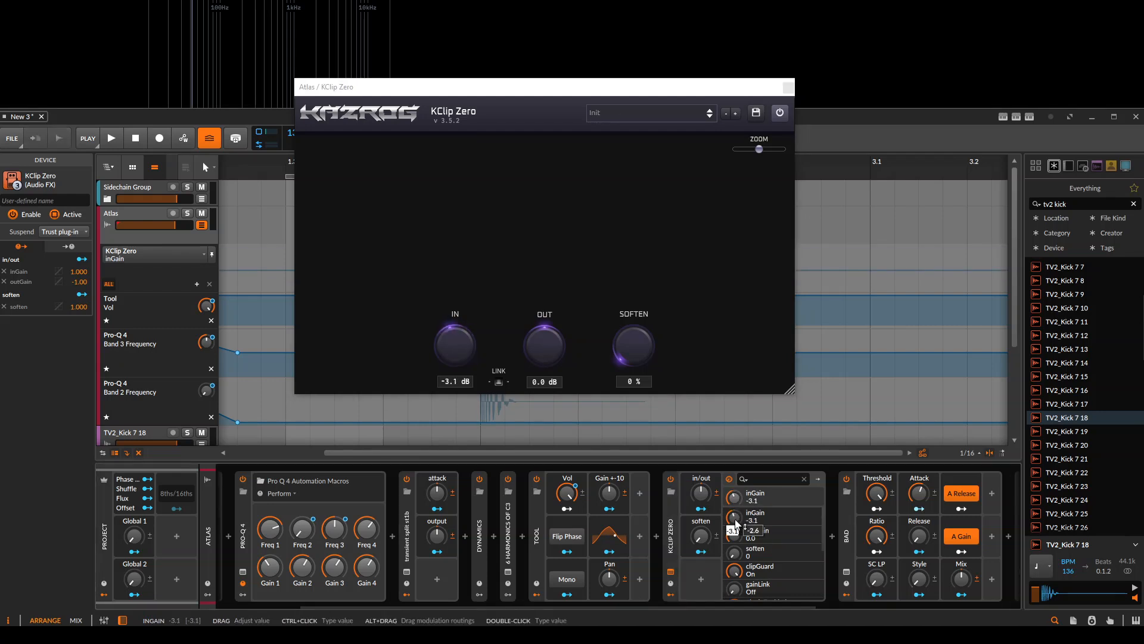
text(0)
key(Return)
Enable KClip Zero's gain Link, try inGain at 23.0, and return inGain to 0
click(499, 382)
drag(738, 518, 739, 523)
double_click(739, 525)
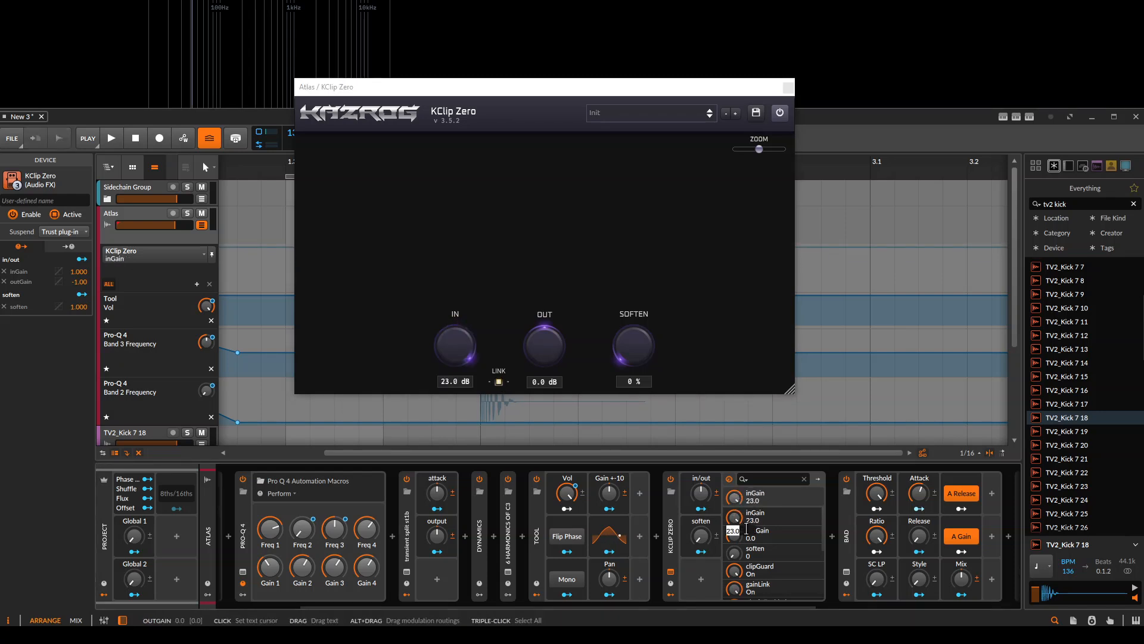
text(0)
key(Return)
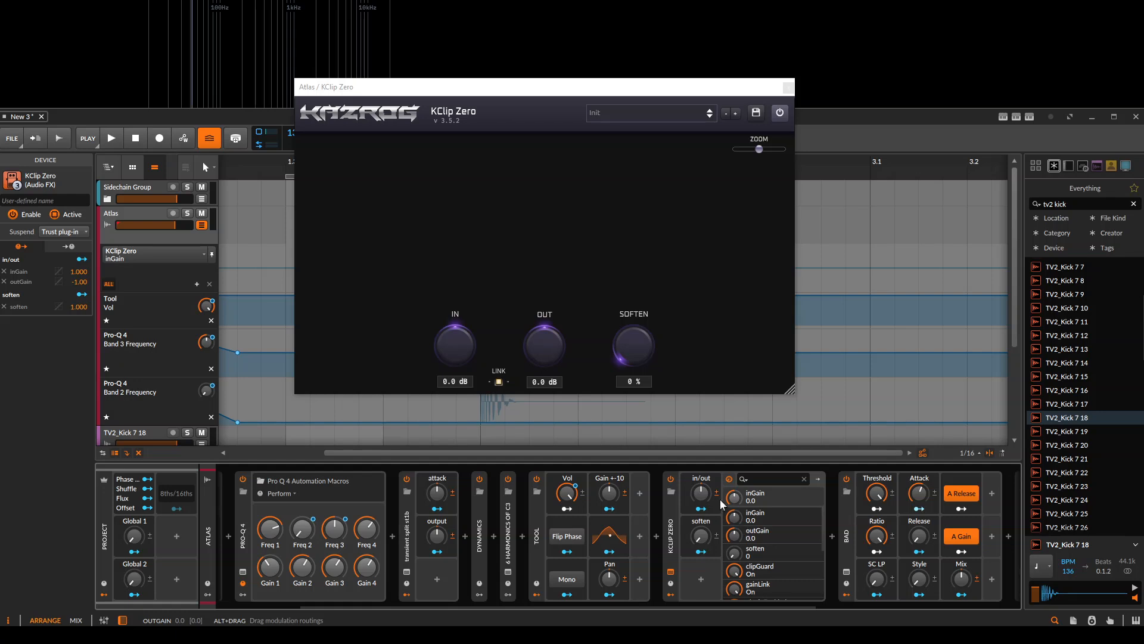
Try lowering KClip Zero's in/out macro, reset it to 0 %, and touch the soften macro
drag(701, 493, 701, 536)
double_click(702, 493)
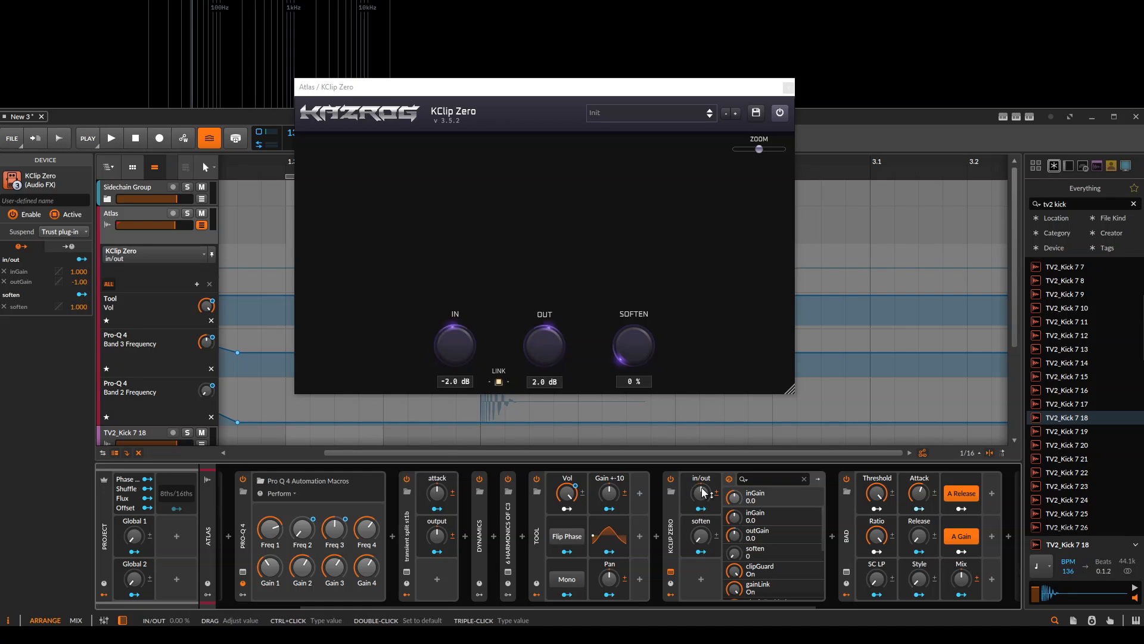
click(700, 536)
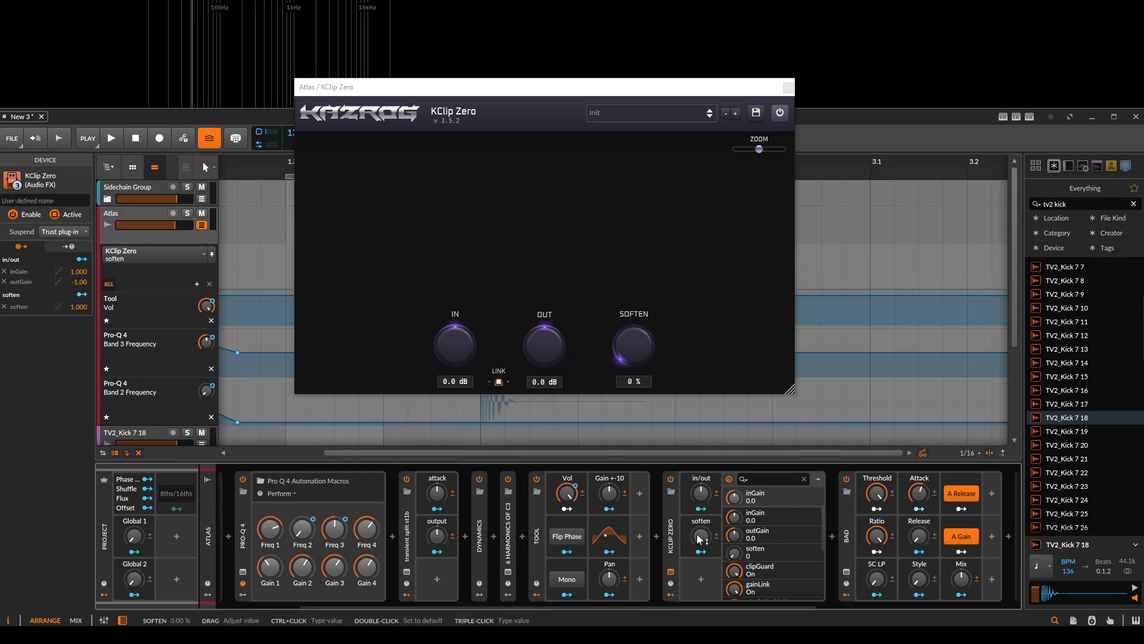
Collapse KClip Zero, try its in/out macro at 28.0 %, reset it, and close the plug-in window
double_click(674, 538)
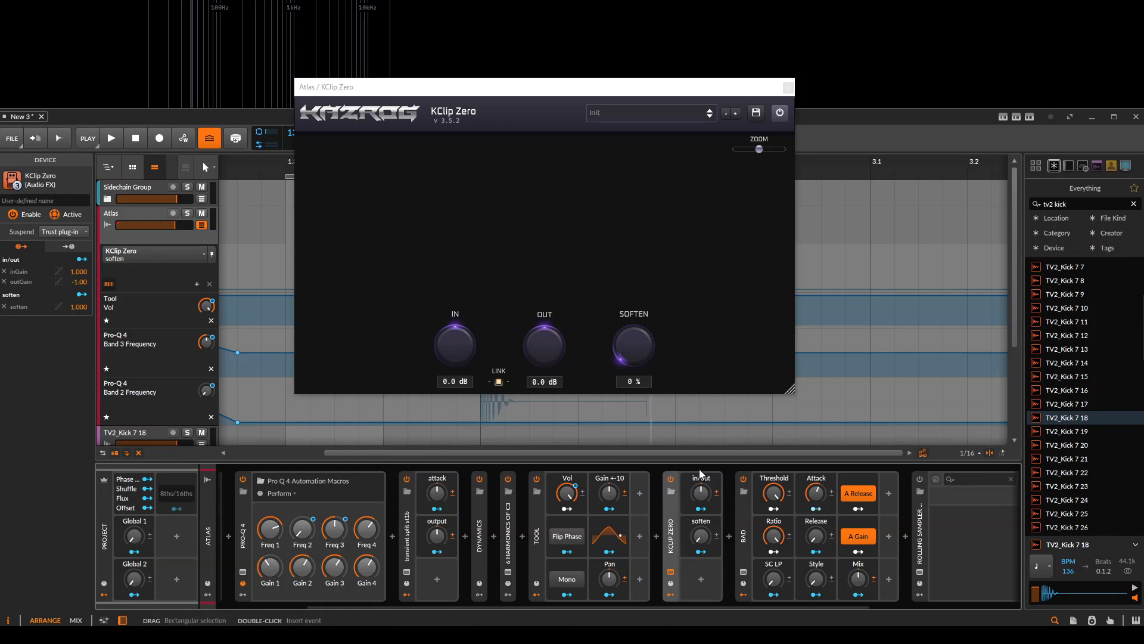
mouse_move(701, 510)
drag(703, 494, 705, 490)
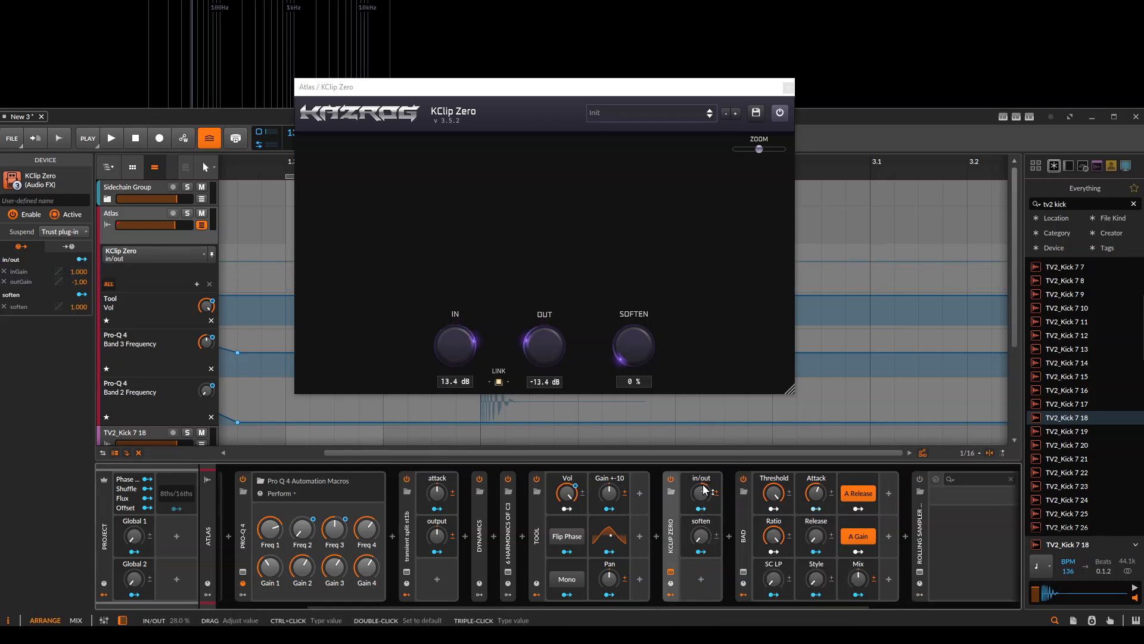
double_click(705, 499)
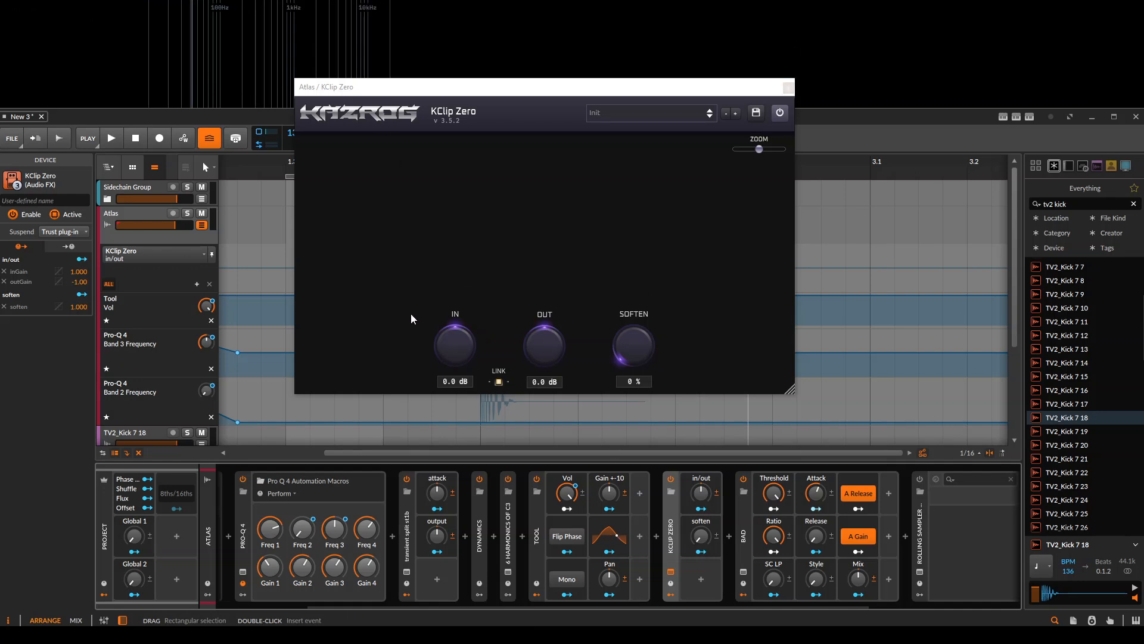
click(788, 87)
Expand KClip Zero and its nested chain to view the Oscilloscope, and collapse the device again
double_click(672, 522)
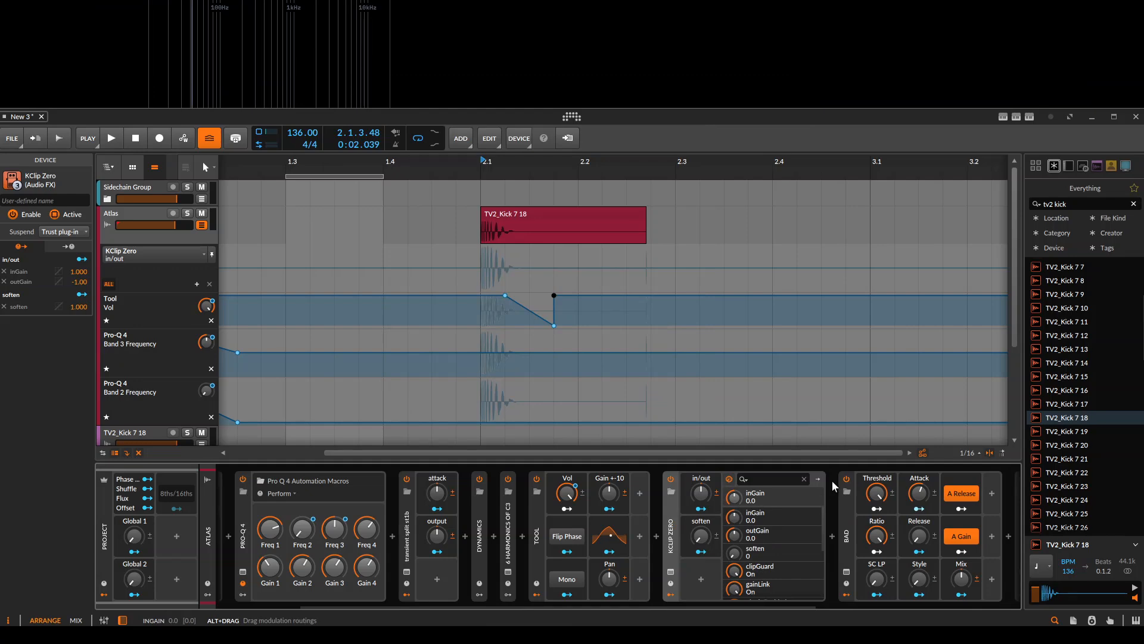
click(817, 479)
drag(782, 558, 503, 530)
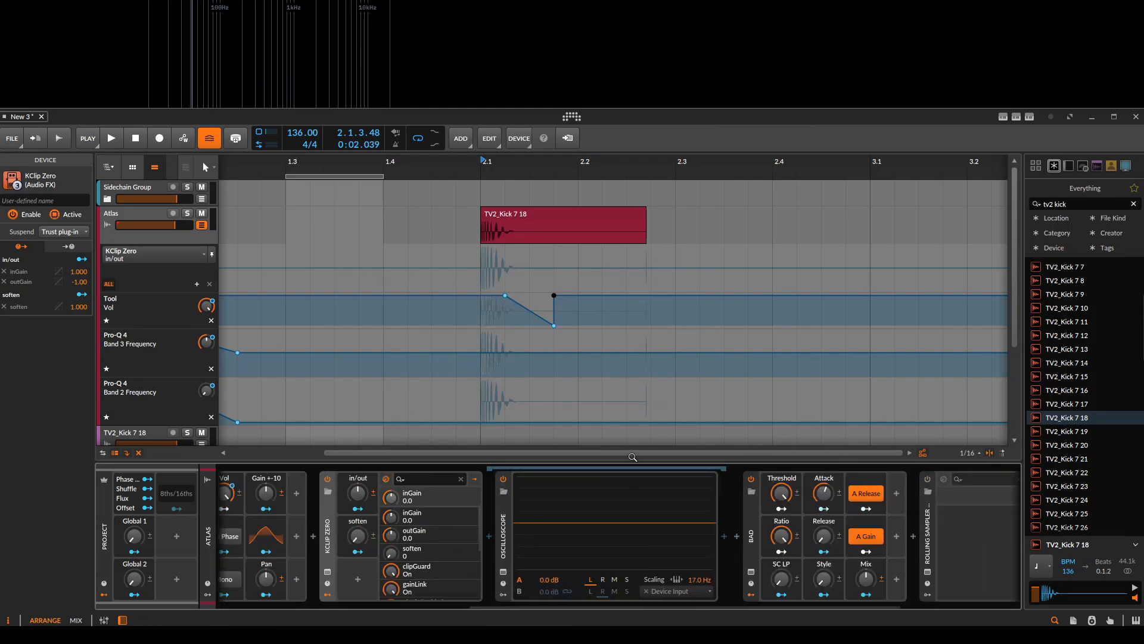
click(503, 541)
click(327, 539)
double_click(326, 535)
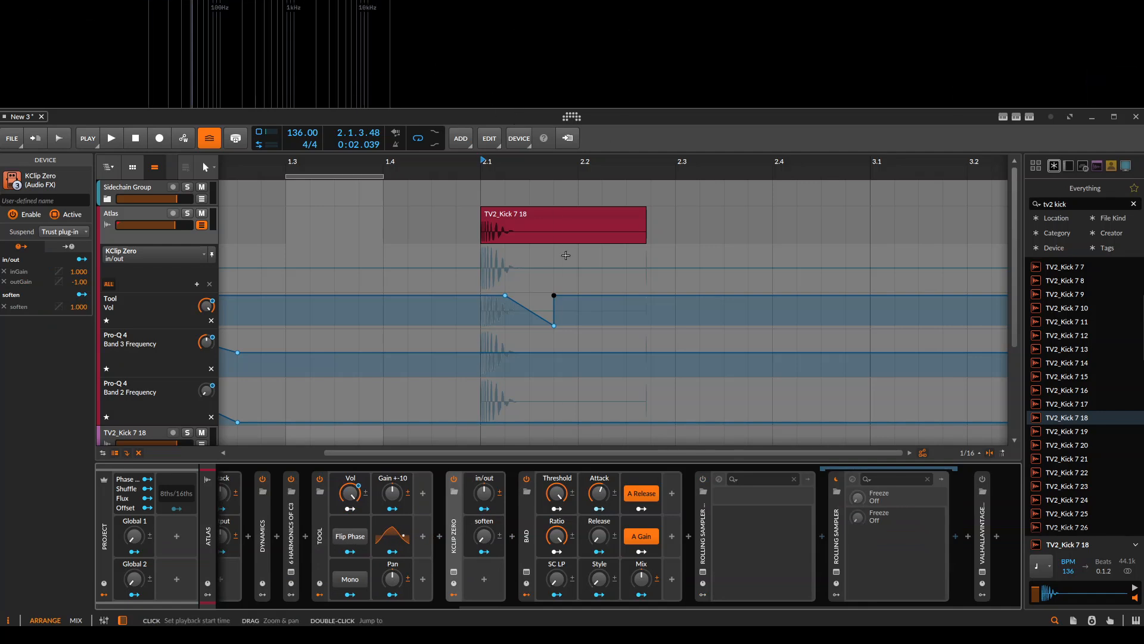
Place the play position at bar 2.1 and try the Ratio macro of the "bad" Pro-C 2 at 0 % and 78 %
click(579, 194)
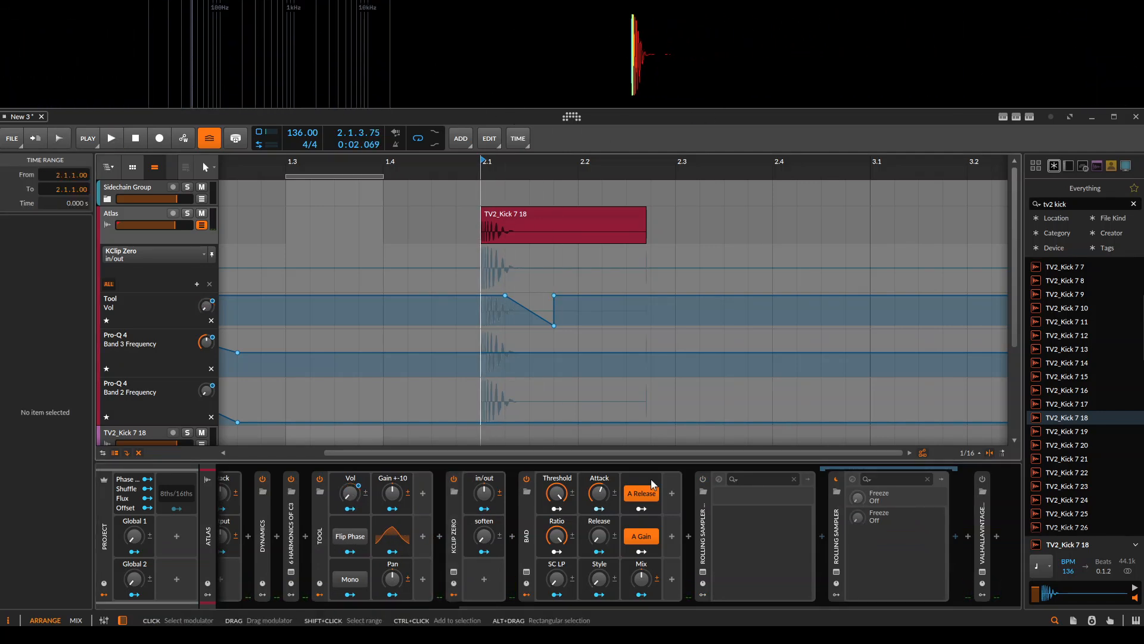
click(526, 533)
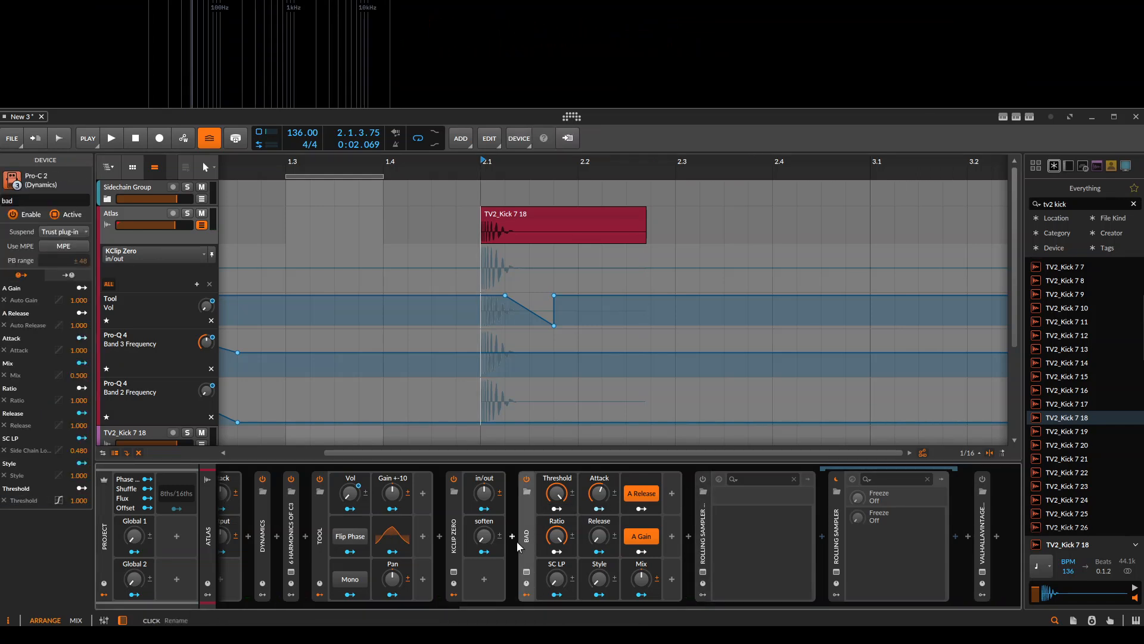
click(527, 572)
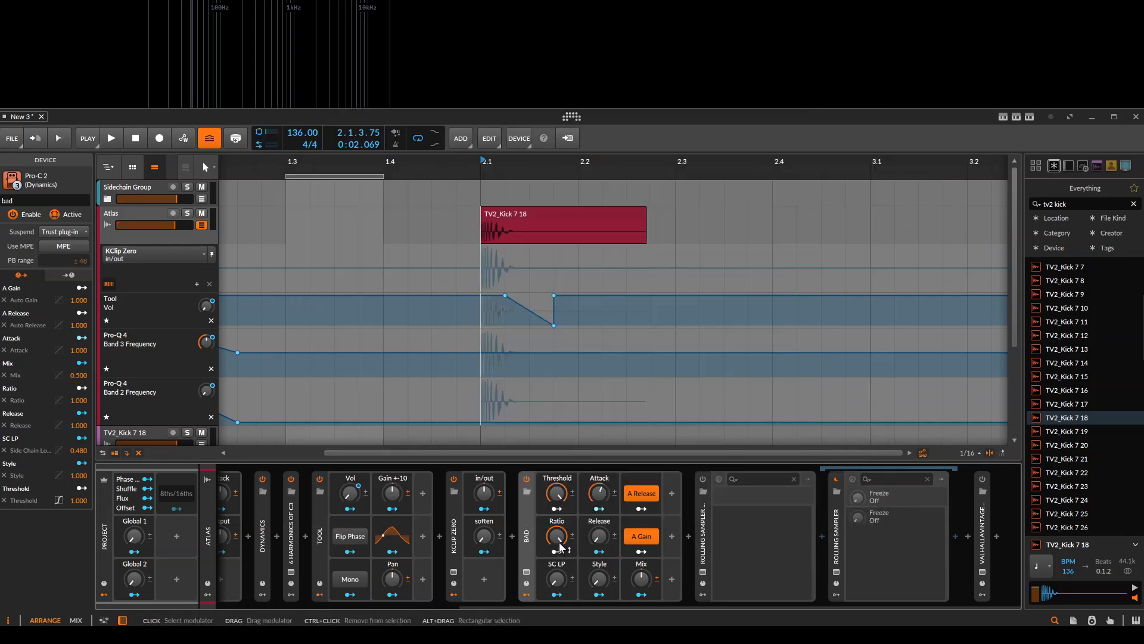
click(558, 542)
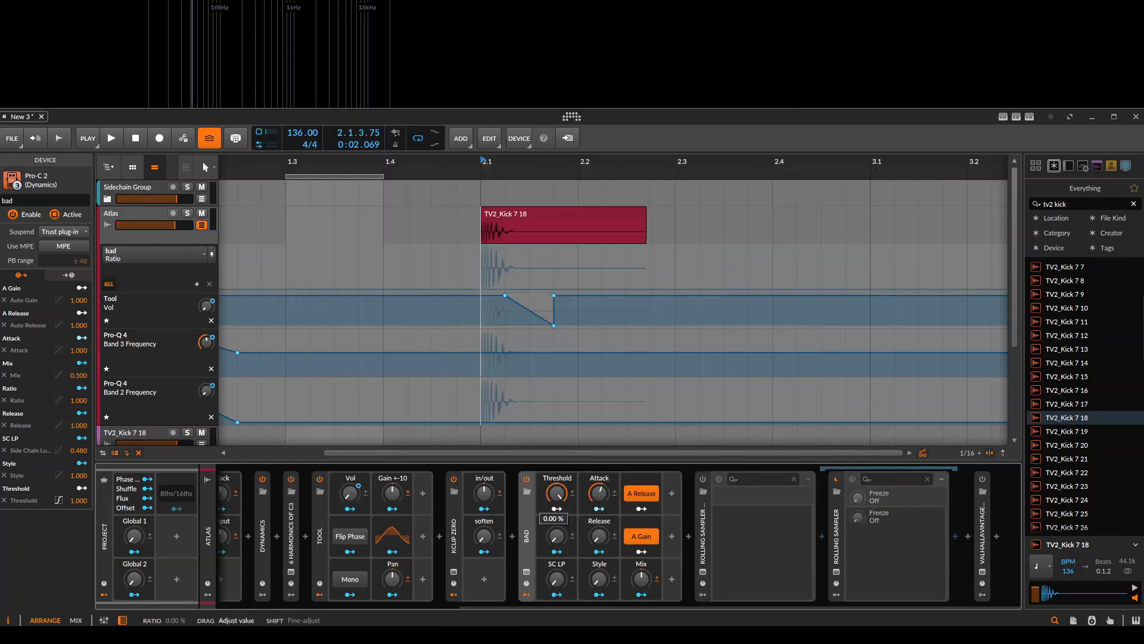
drag(558, 541, 560, 547)
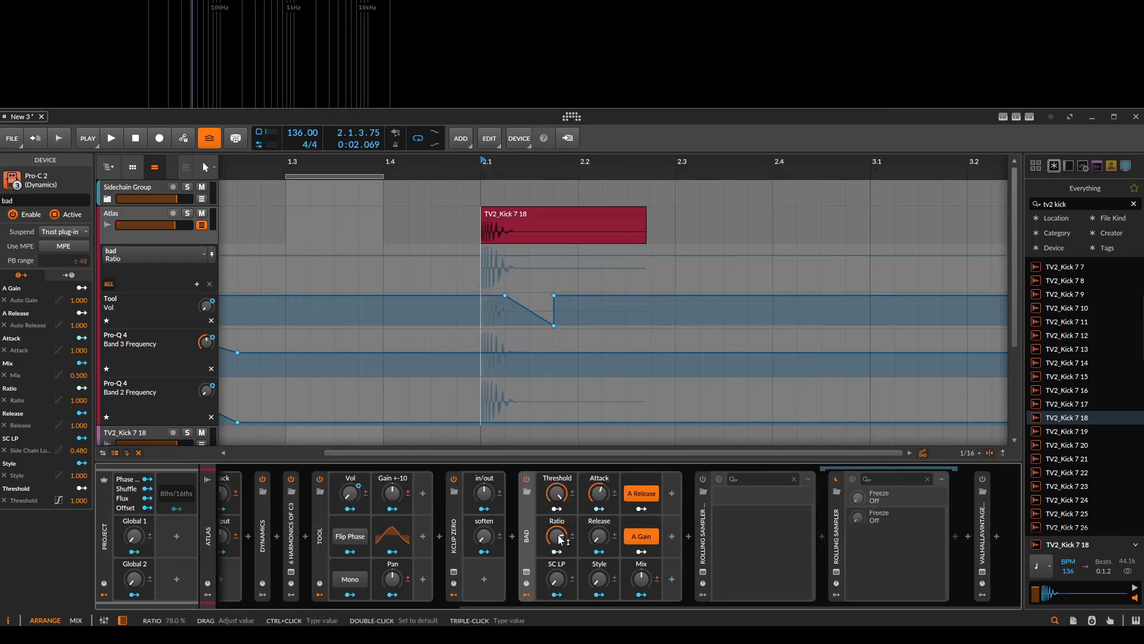
Show the remote controls of the "bad" Pro-C 2 device and add a Perform page
click(528, 579)
click(528, 578)
click(528, 578)
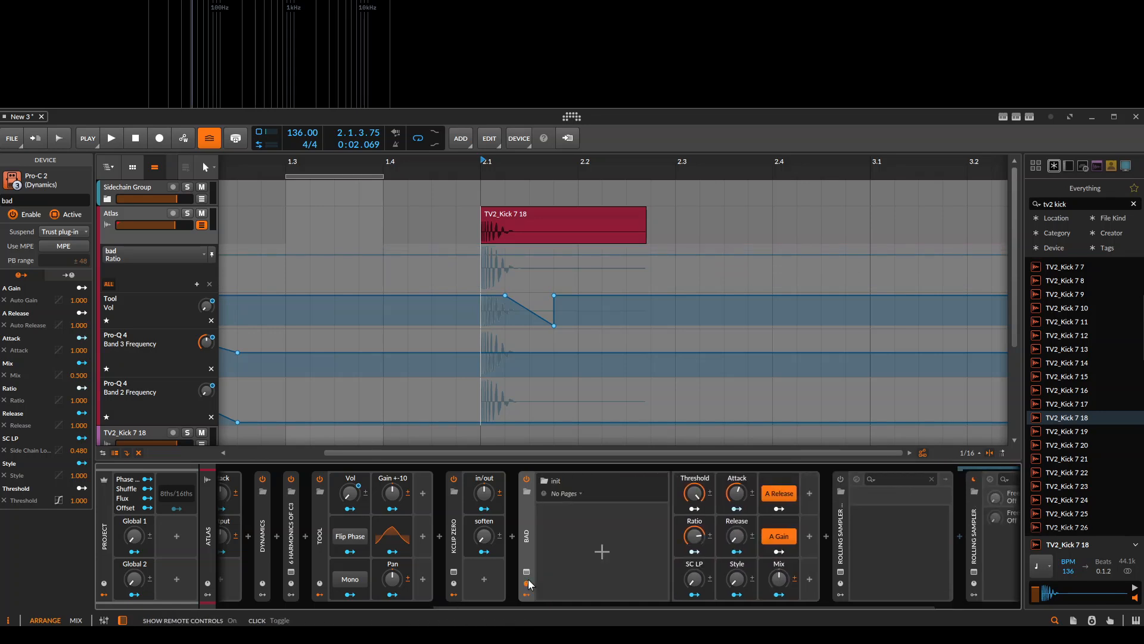
click(598, 552)
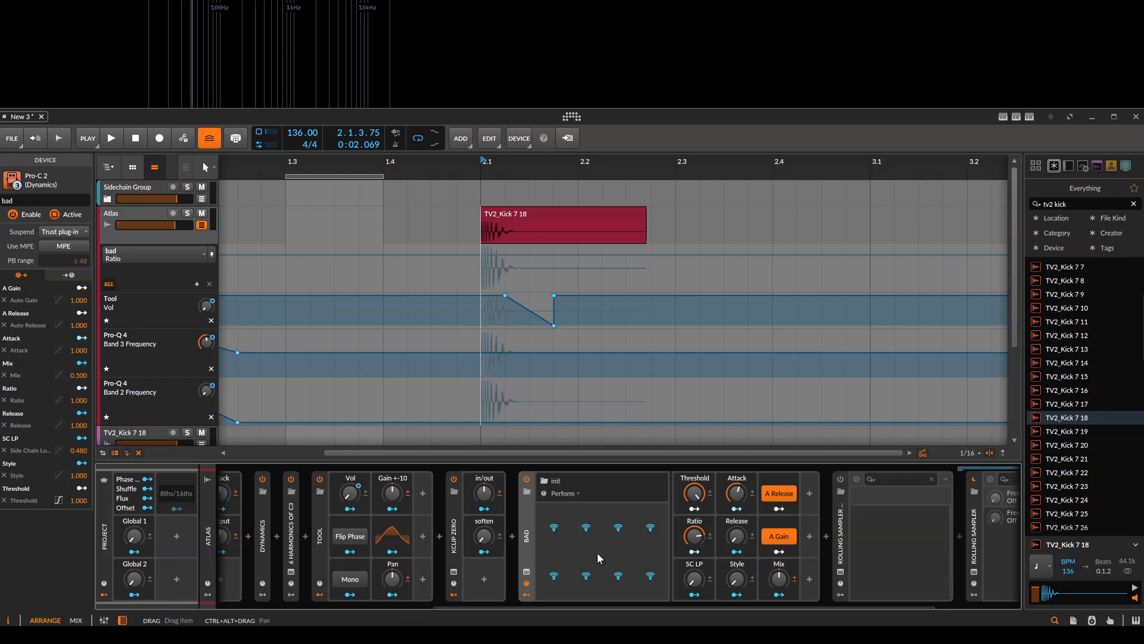
Lower the Pro-C 2's Threshold and Attack macros and compare them with the knobs in its plug-in window
drag(697, 493, 695, 584)
click(547, 582)
click(582, 334)
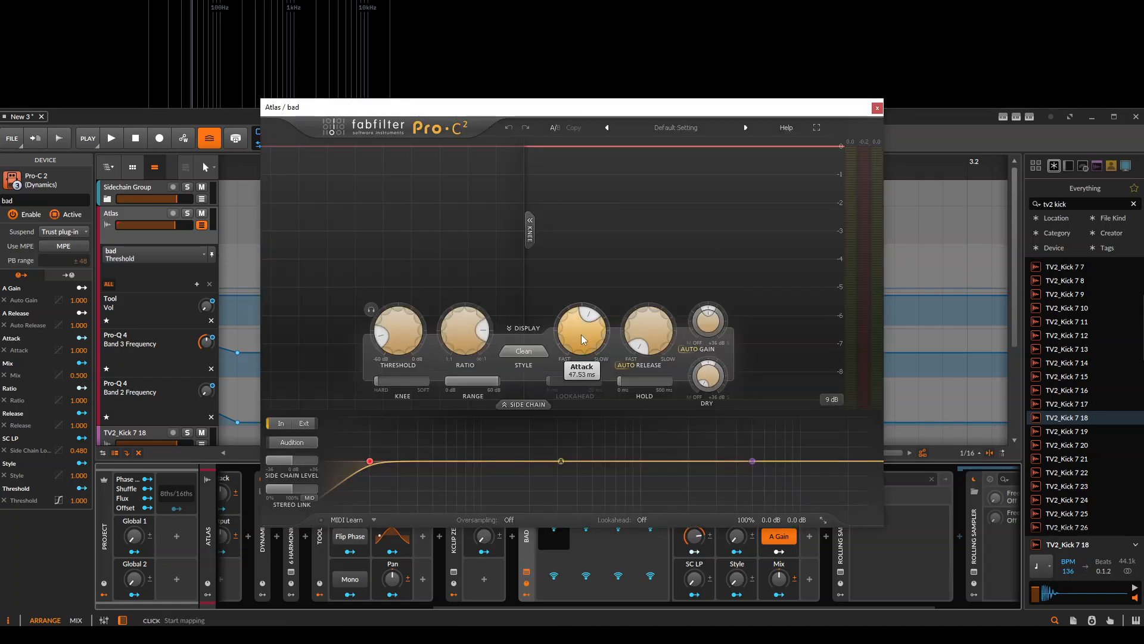
drag(634, 113, 713, 17)
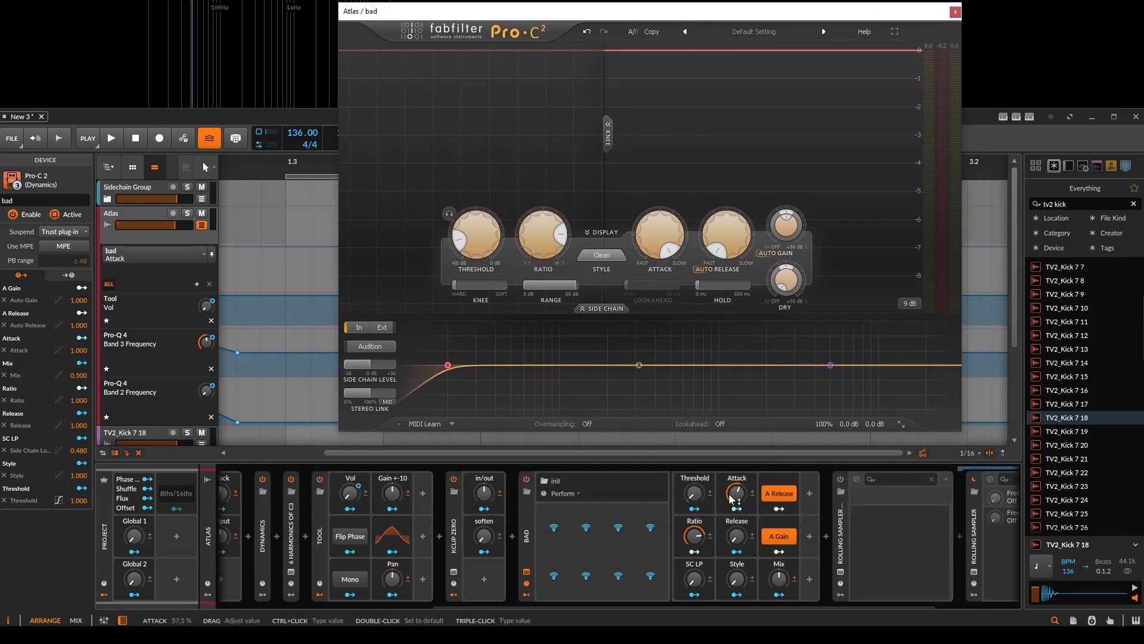
drag(737, 499, 737, 554)
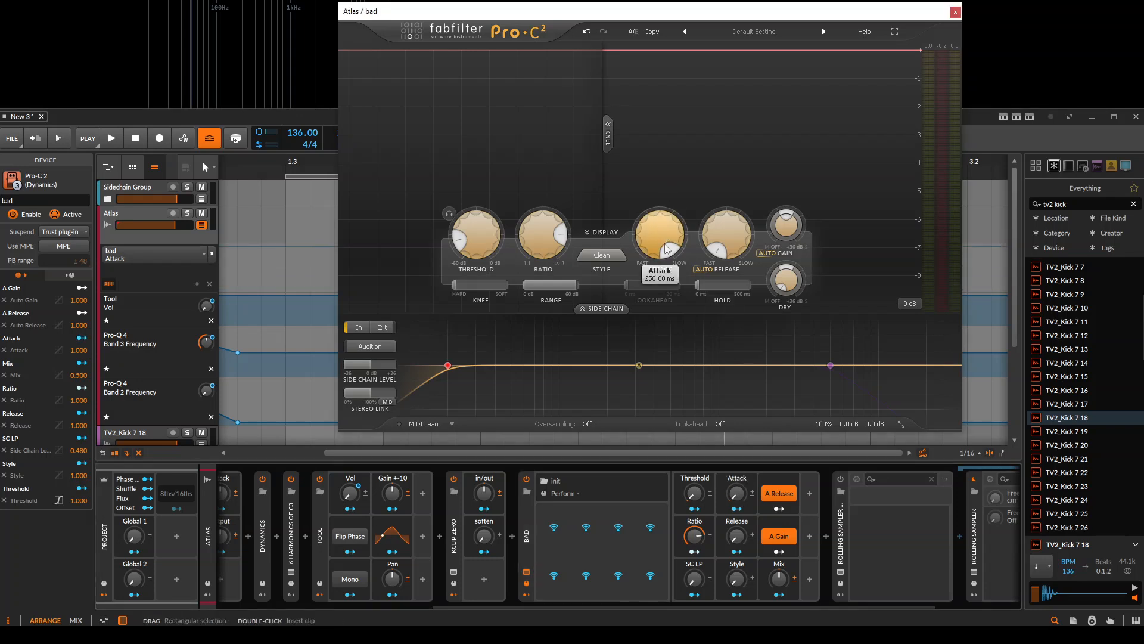
Close the Pro-C 2 window and delete all the device's macro and button modulators, from Threshold to A Gain
click(955, 12)
click(693, 493)
key(Delete)
click(692, 521)
key(Delete)
click(685, 565)
click(681, 580)
key(Delete)
click(681, 533)
key(Delete)
key(Delete)
key(Delete)
key(Delete)
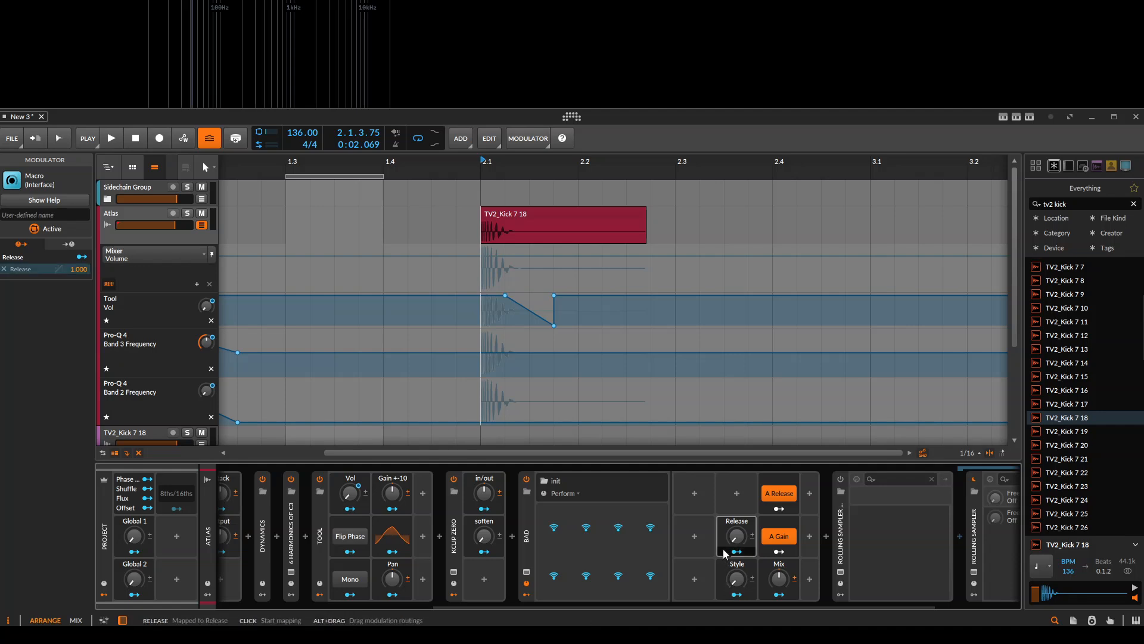
click(725, 584)
key(Delete)
key(Delete)
key(Delete)
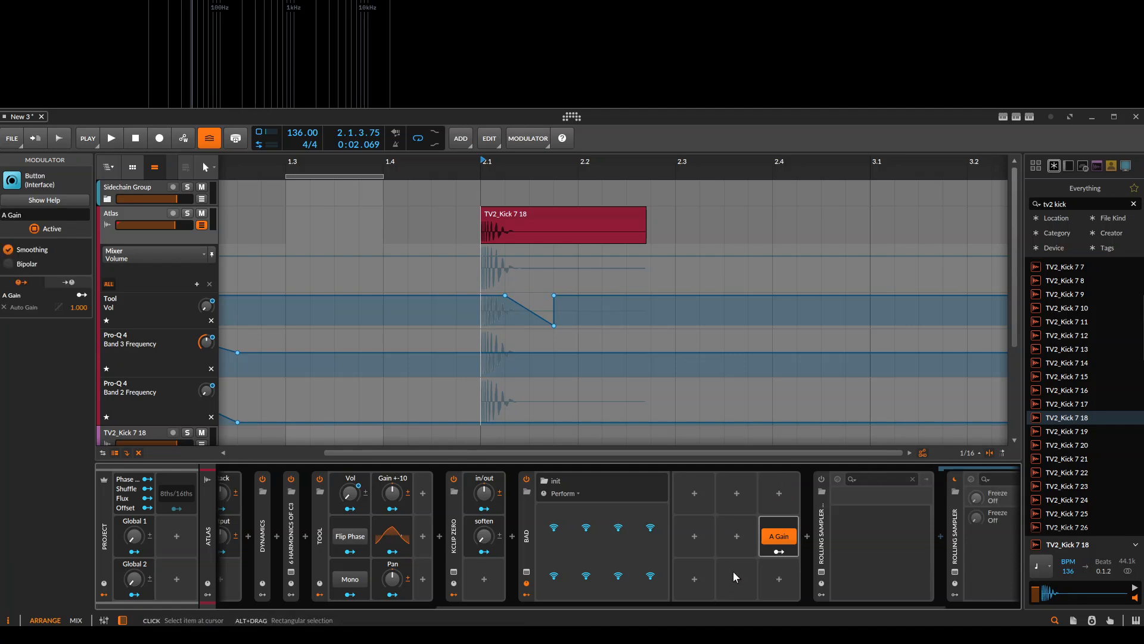
Check the Pro-C 2 plug-in window, close it, and expand the device's parameter list
click(525, 565)
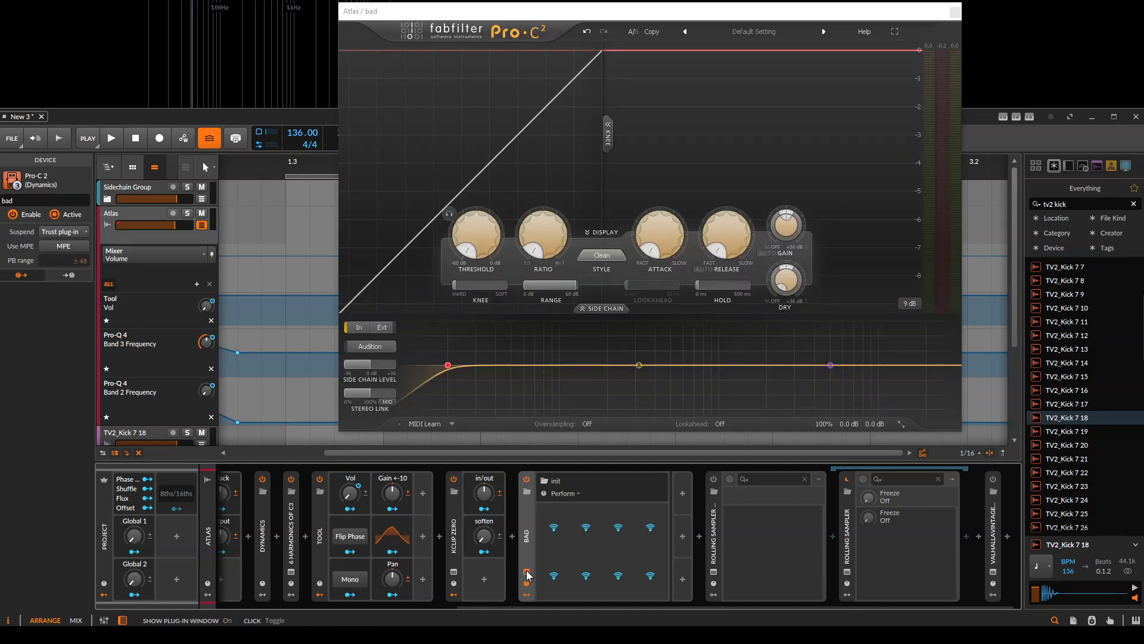
click(525, 571)
double_click(526, 539)
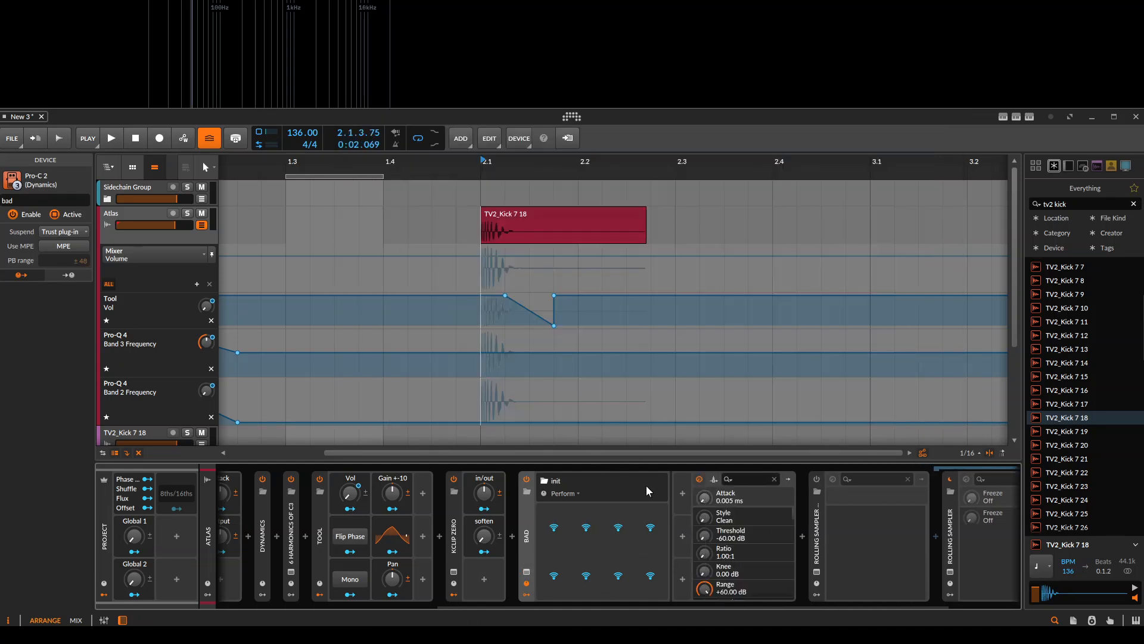
Map Attack and Release to the upper and lower slots in the first column of the Perform page
click(554, 527)
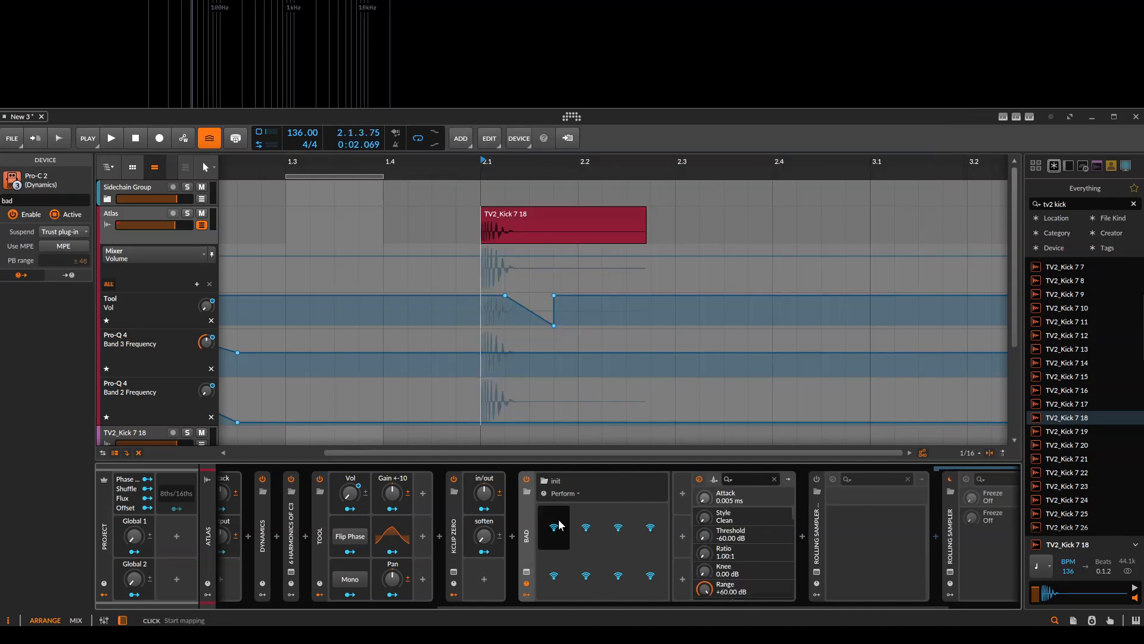
click(718, 498)
scroll(767, 552, down, 5)
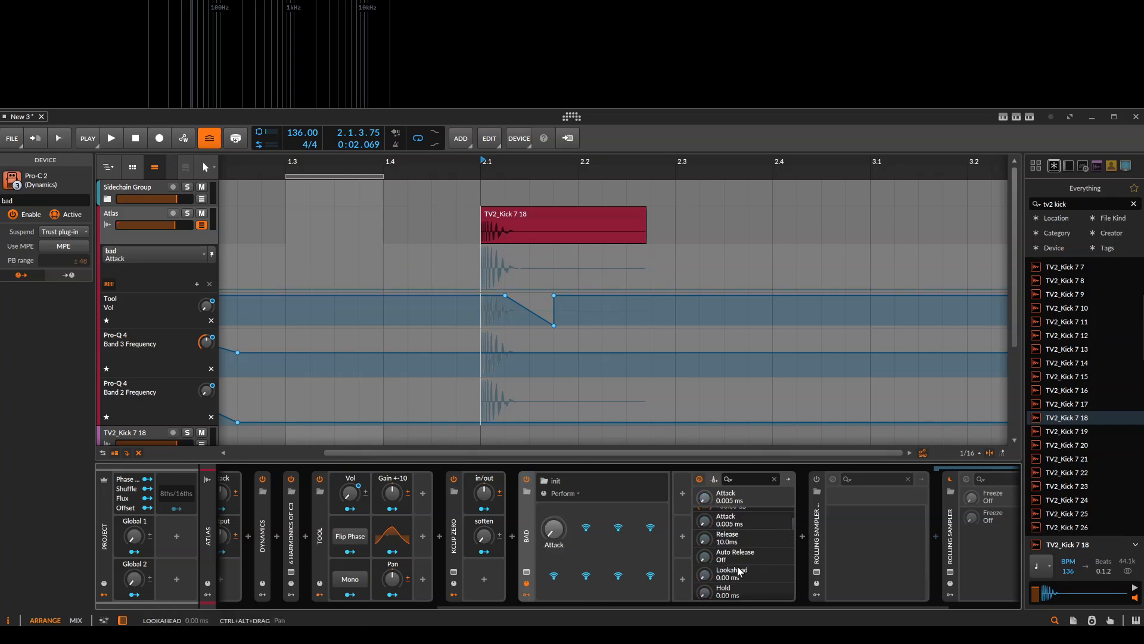
click(557, 565)
click(706, 538)
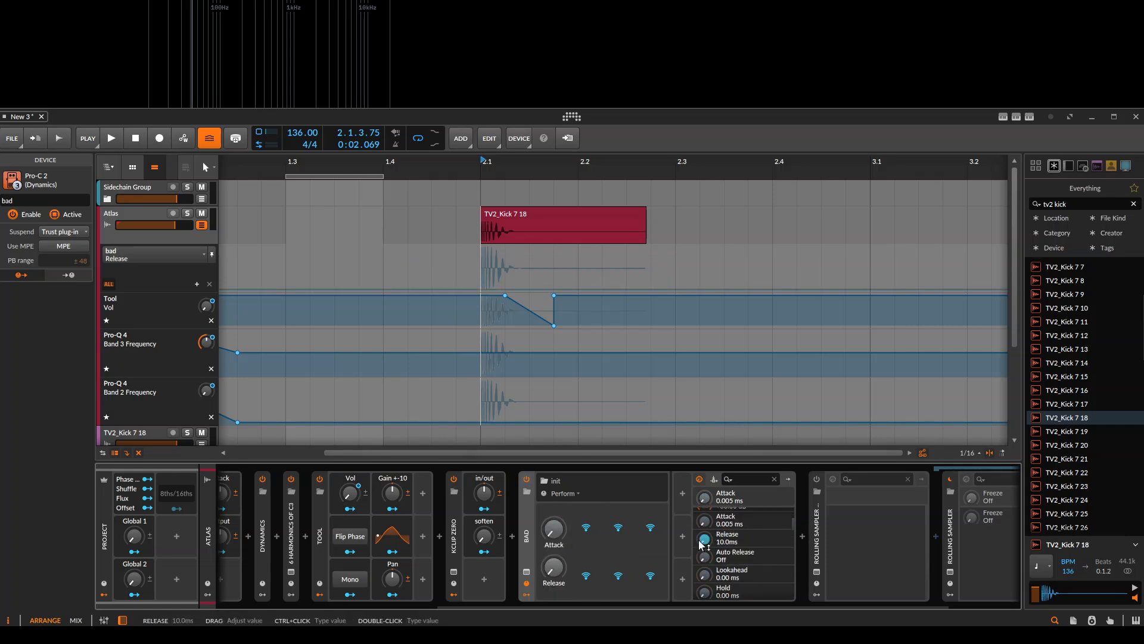
Map Threshold and Ratio to the upper and lower slots in the second column of the Perform page
scroll(738, 537, up, 3)
click(586, 527)
click(705, 534)
click(705, 552)
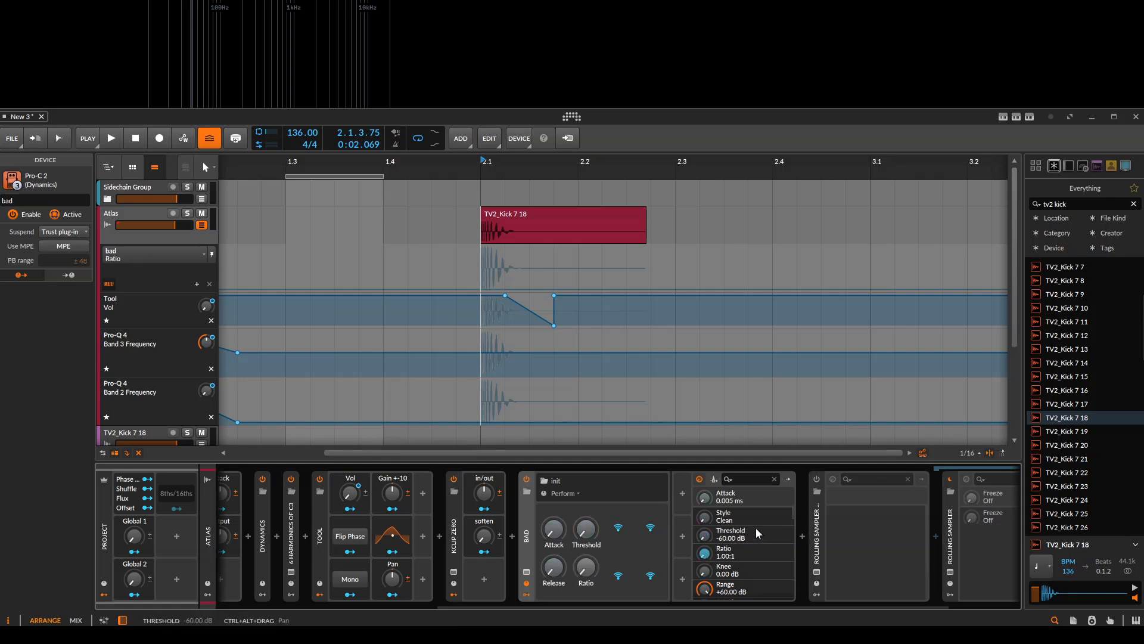
Map Style and Knee to the upper and lower slots in the third column, and set Style to Mastering
click(626, 531)
click(706, 516)
click(606, 574)
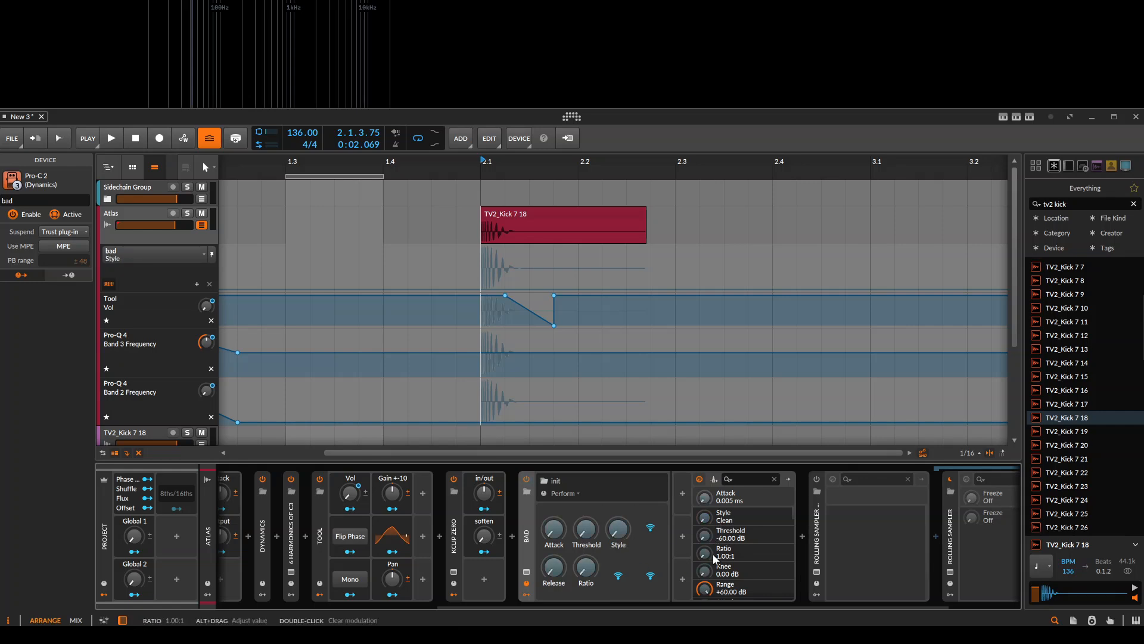
click(709, 570)
drag(617, 530, 616, 497)
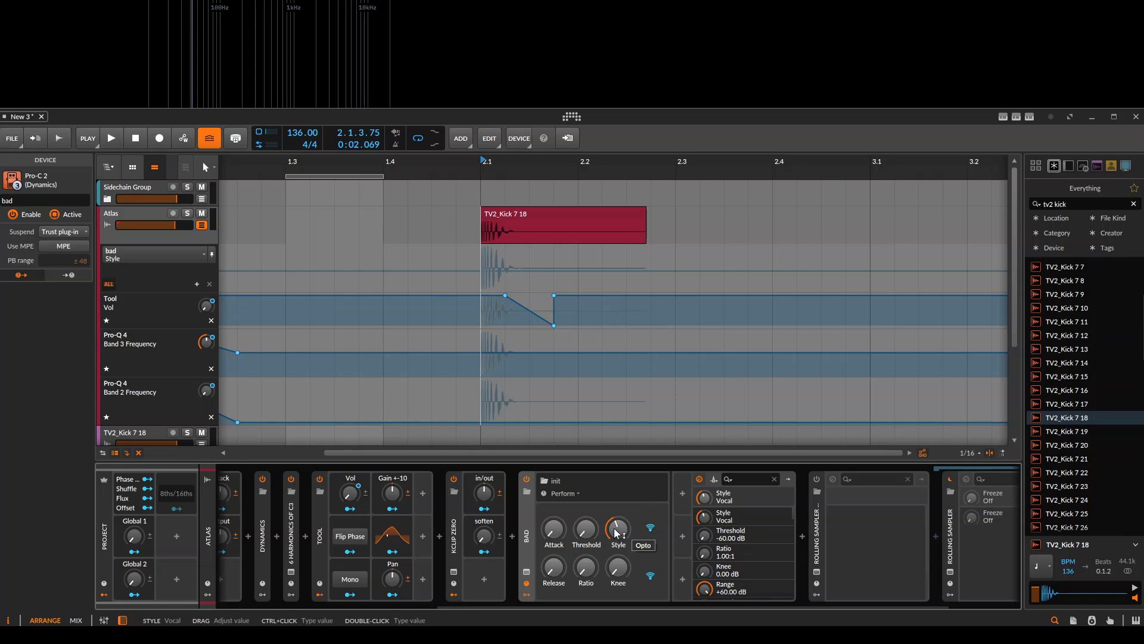
drag(617, 530, 617, 519)
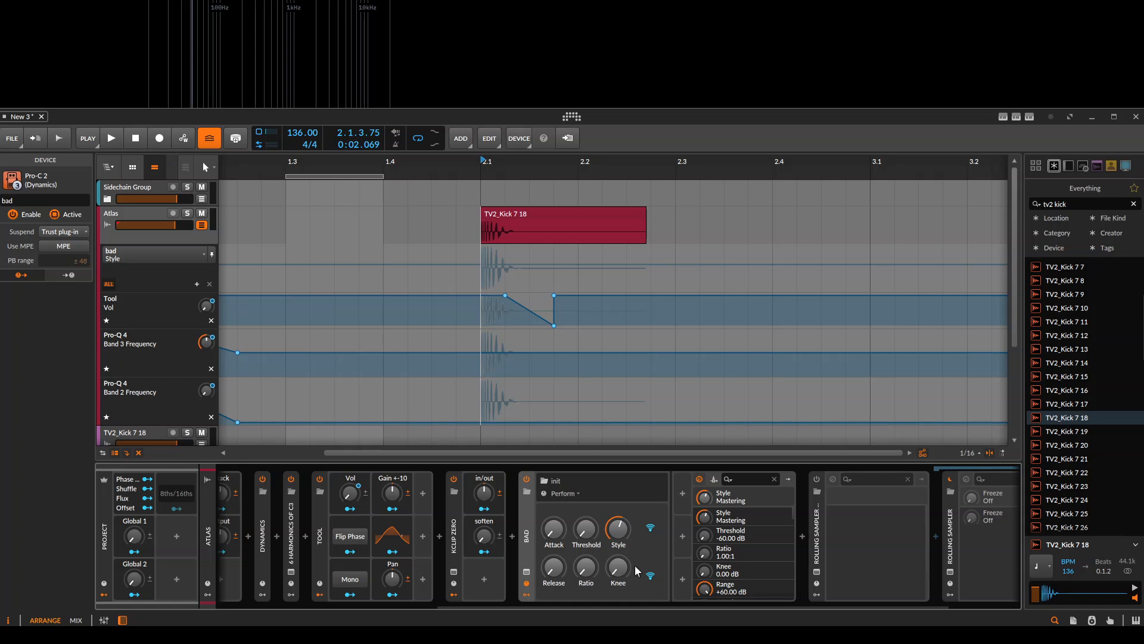
Open the Pro-C 2 plug-in window and adjust the side chain's low band frequency to 20 Hz
scroll(731, 549, down, 2)
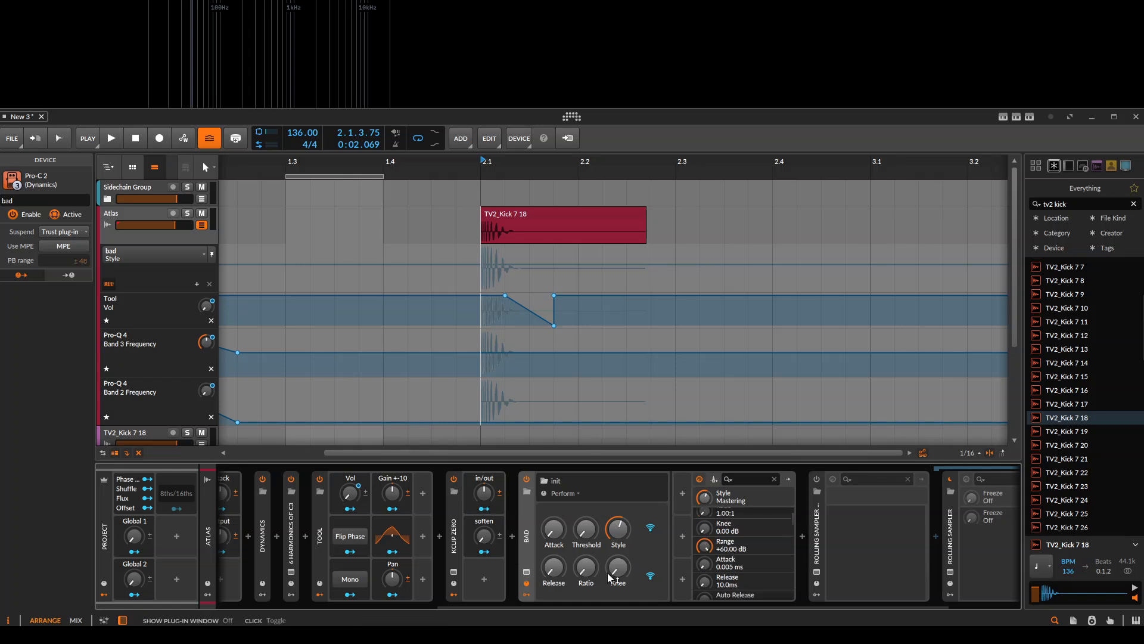
scroll(739, 550, down, 2)
scroll(756, 556, down, 3)
scroll(756, 556, down, 3)
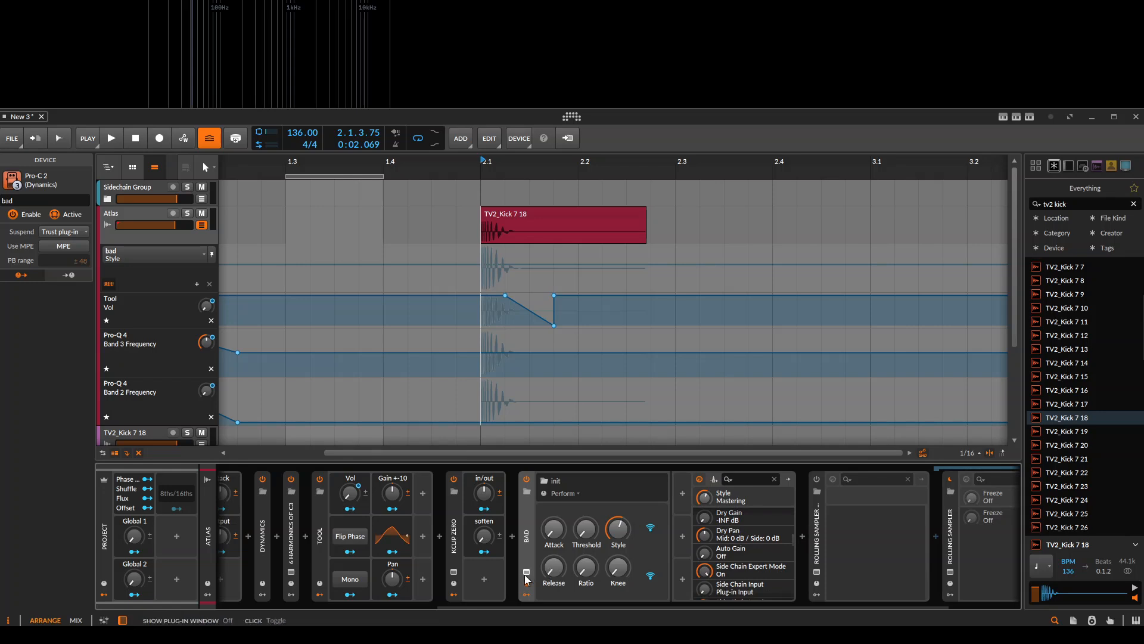
click(531, 528)
drag(448, 364, 232, 352)
Map Side Chain Low Frequency to the upper slot in the fourth column of the Perform page
scroll(731, 567, down, 8)
scroll(760, 566, down, 10)
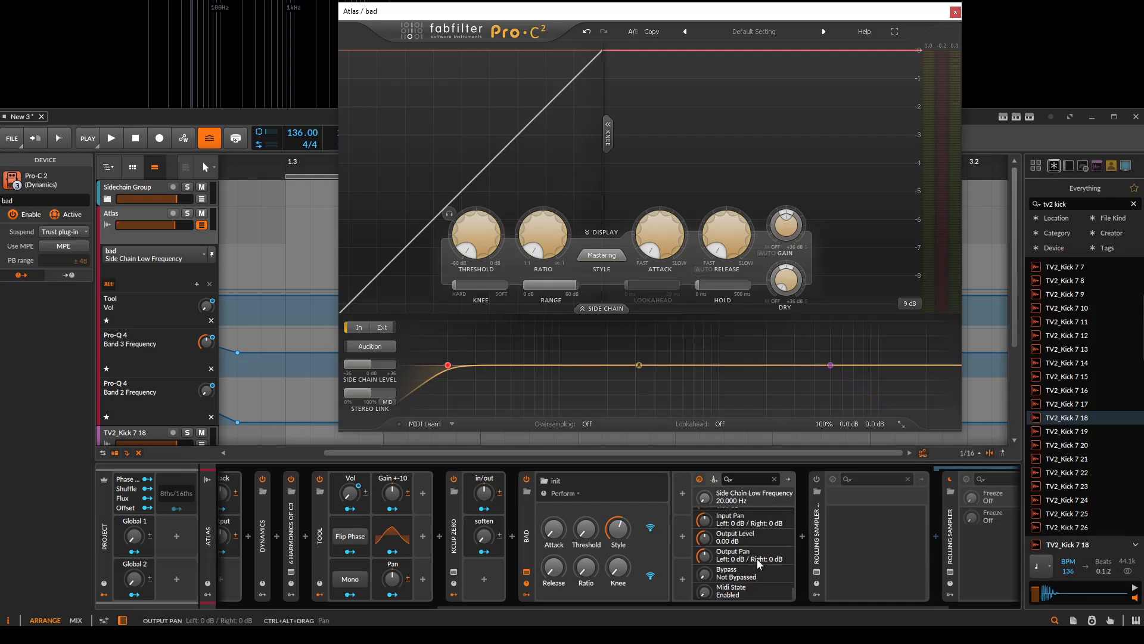
scroll(709, 539, up, 5)
scroll(710, 540, up, 2)
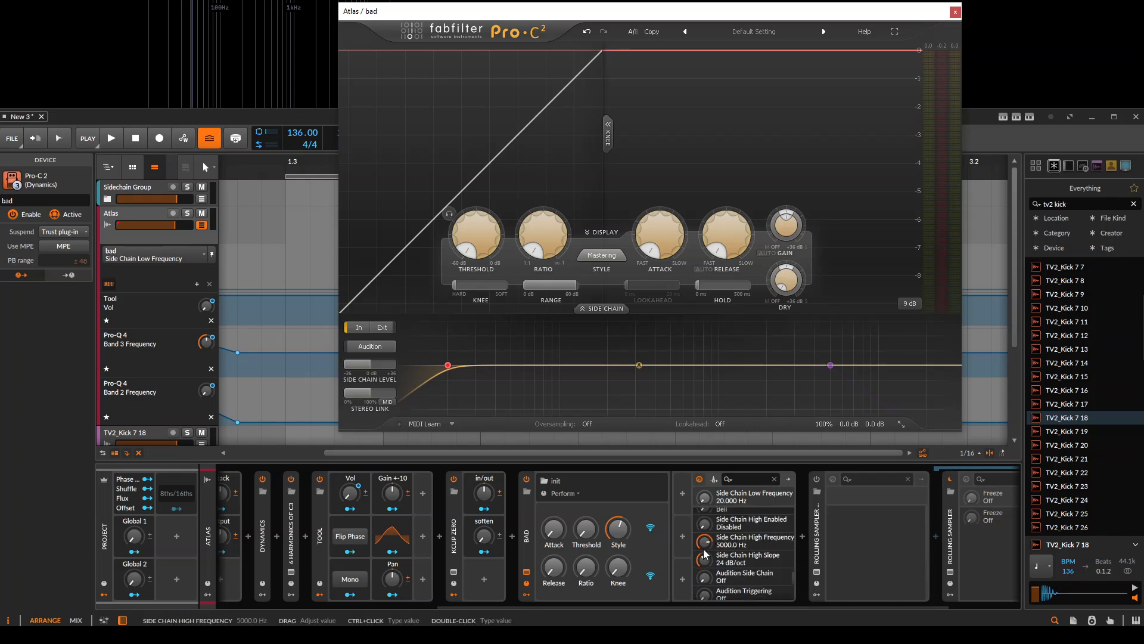
scroll(706, 553, up, 2)
scroll(713, 545, up, 4)
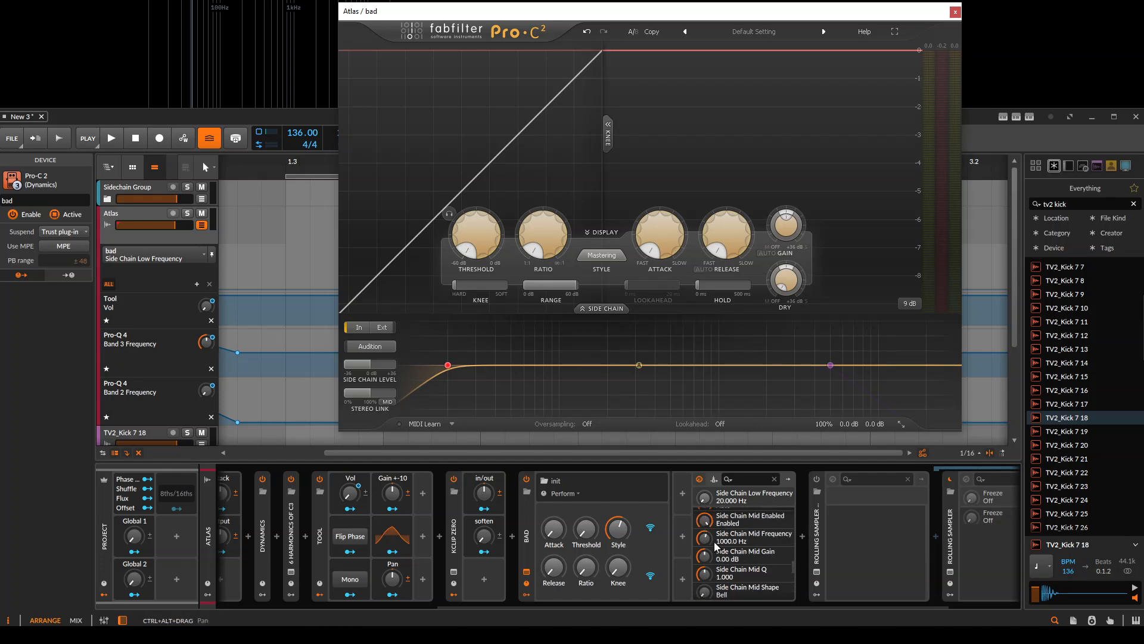
drag(706, 552, 656, 544)
click(705, 552)
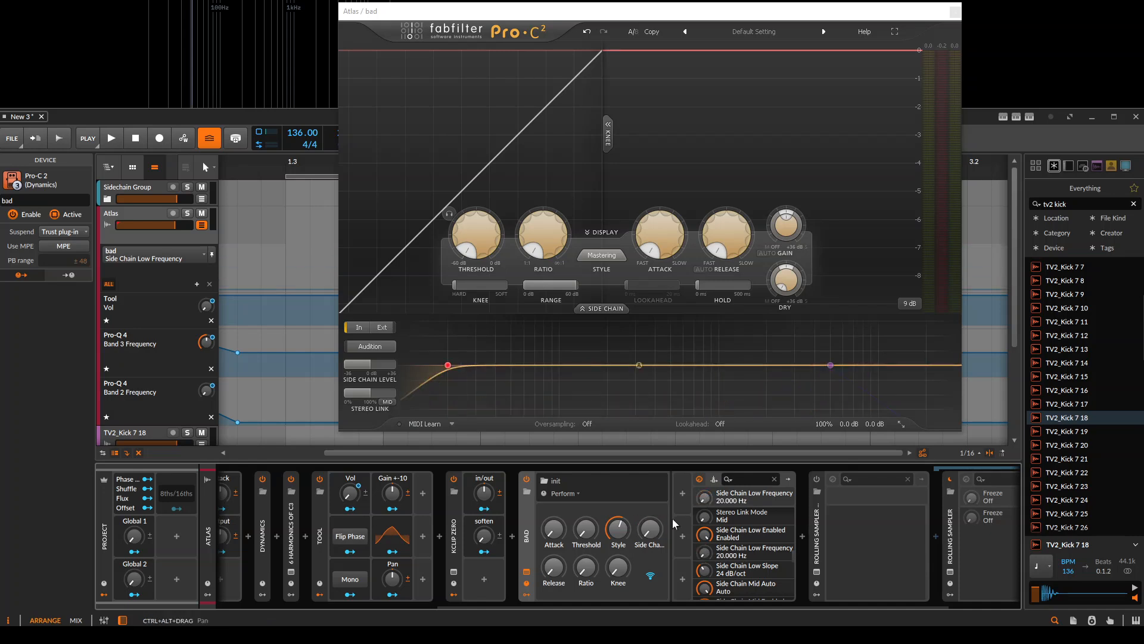
Search the Pro-C 2 parameter list for the Mix control shown in the plug-in window
scroll(734, 559, up, 3)
scroll(726, 572, down, 3)
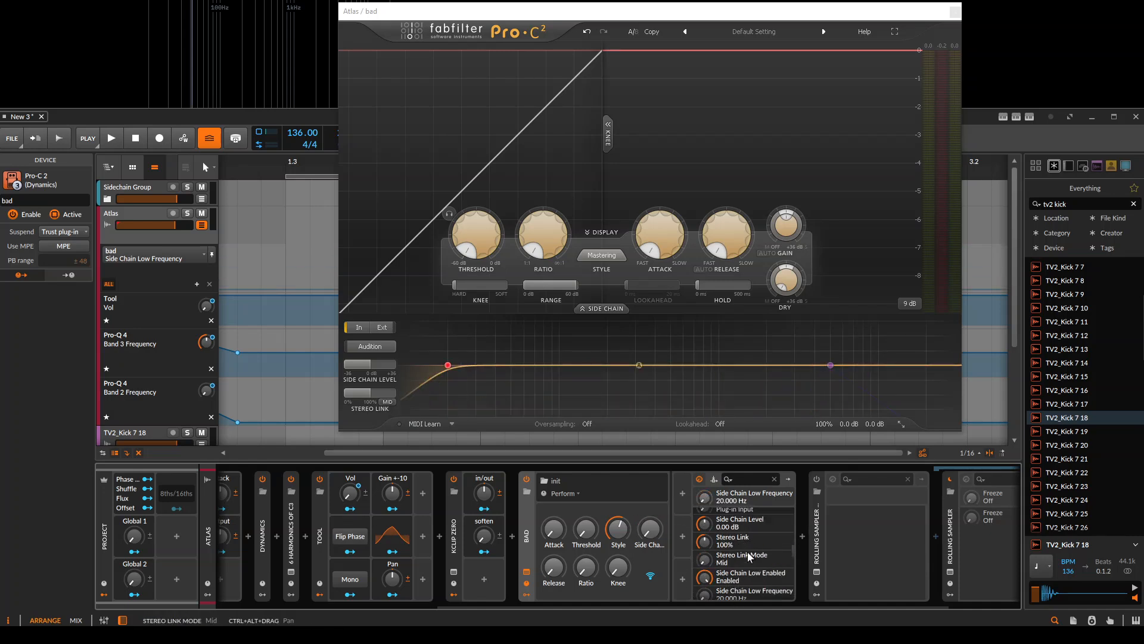
scroll(721, 560, up, 5)
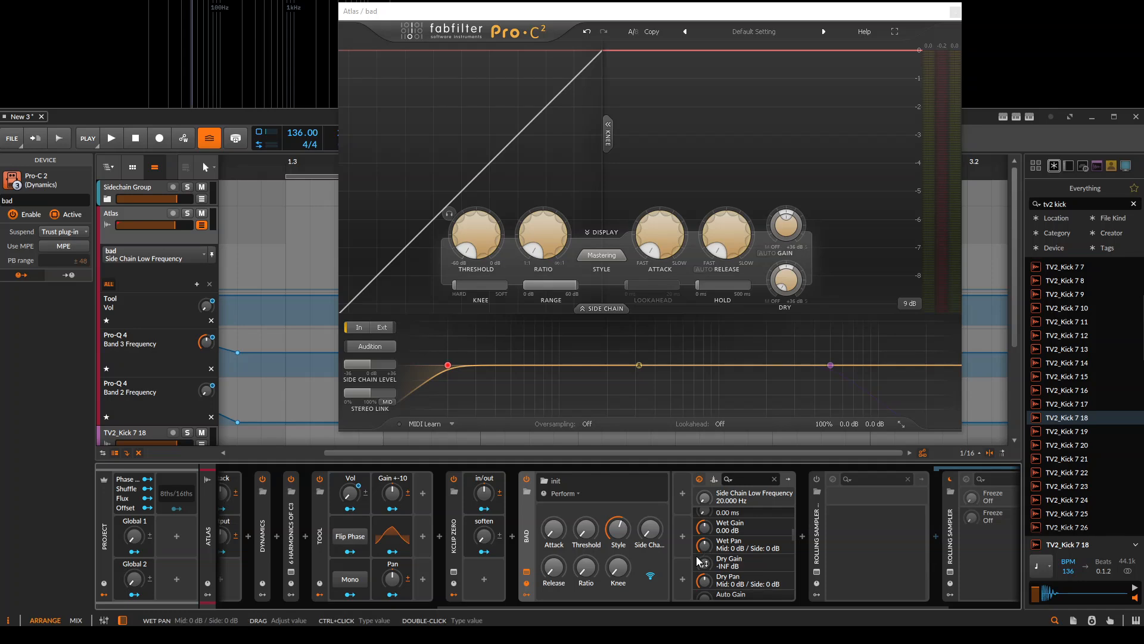
scroll(719, 545, up, 2)
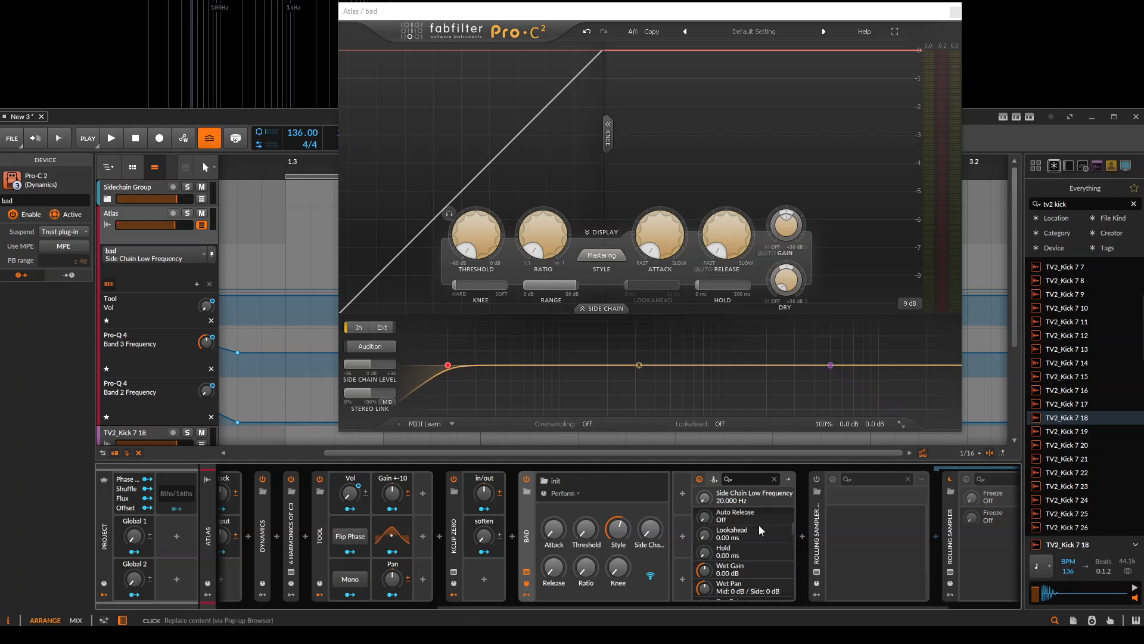
scroll(774, 552, up, 7)
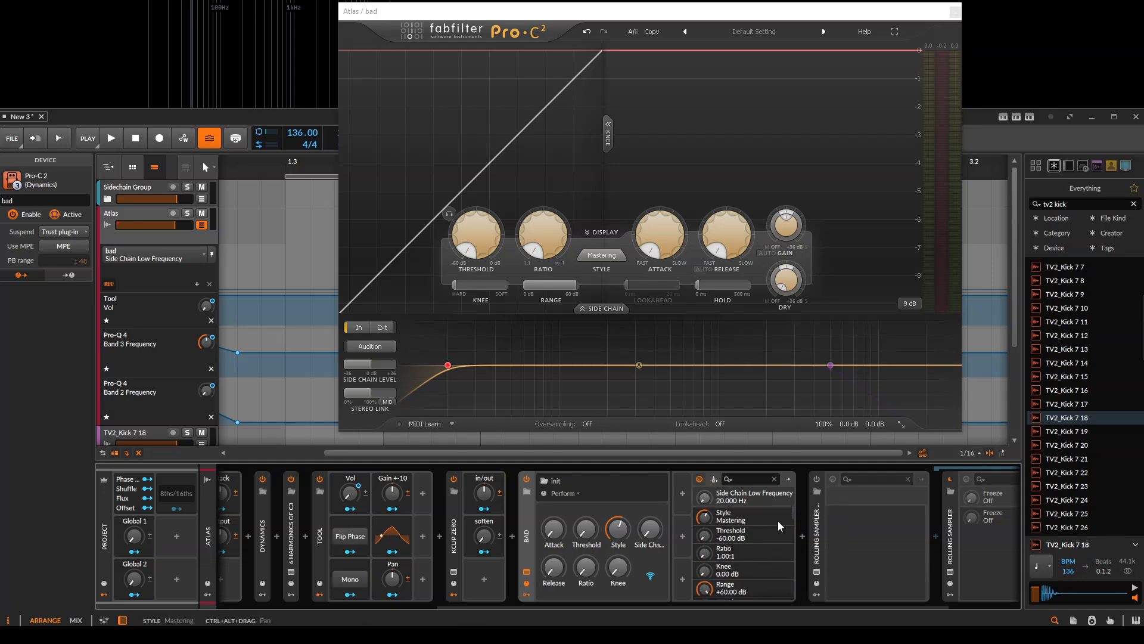
mouse_move(851, 427)
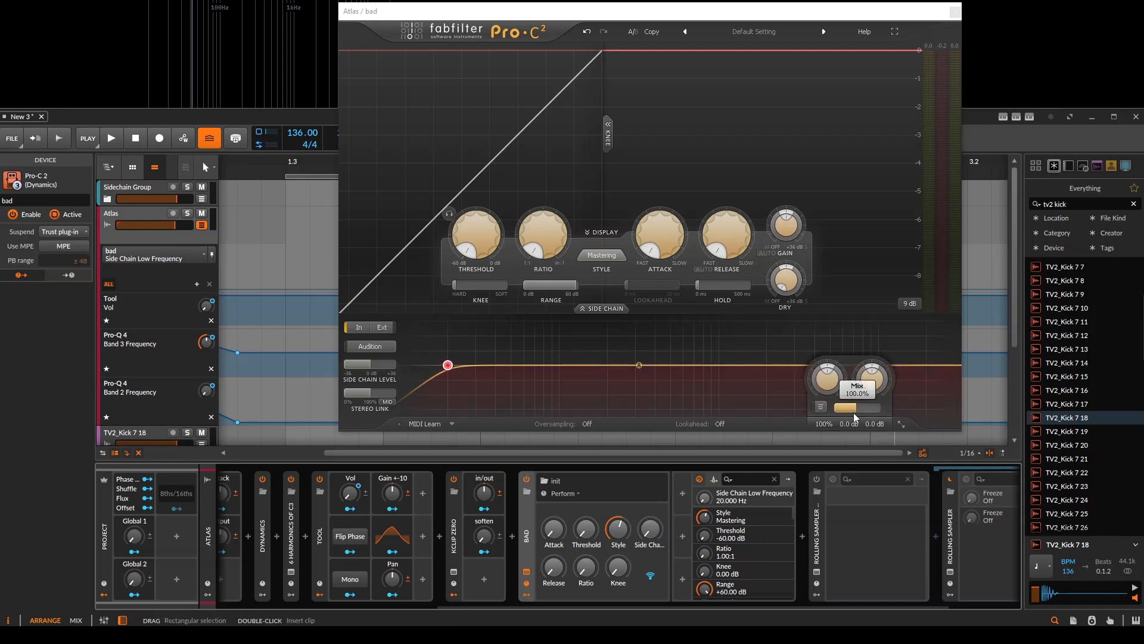
scroll(731, 540, down, 10)
scroll(732, 540, down, 6)
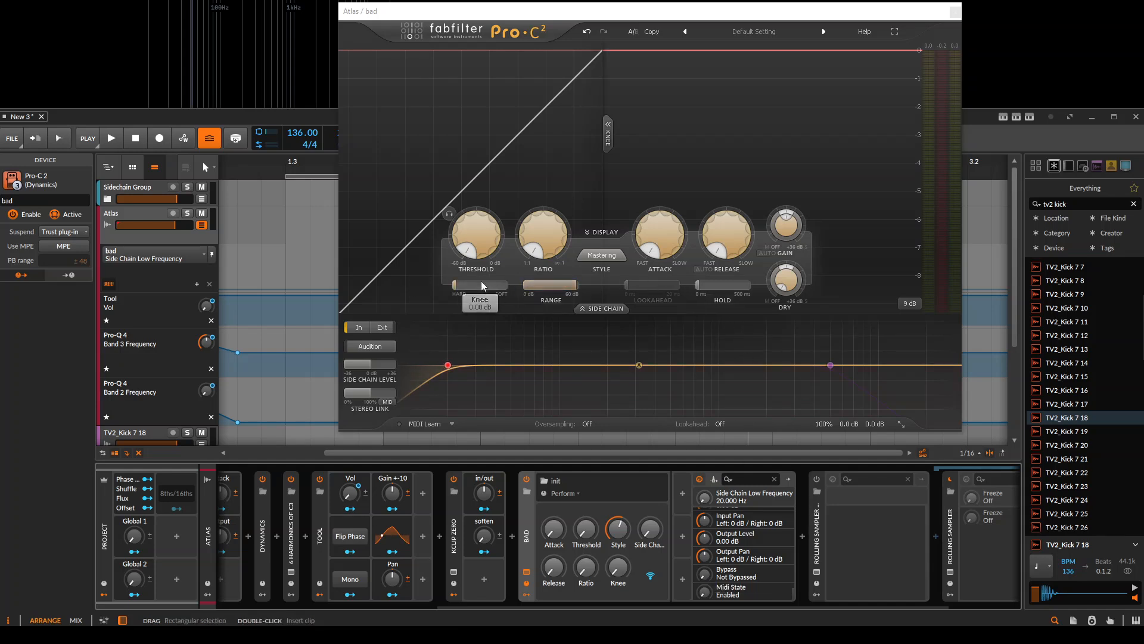
scroll(769, 563, up, 4)
scroll(745, 555, up, 3)
scroll(745, 556, up, 8)
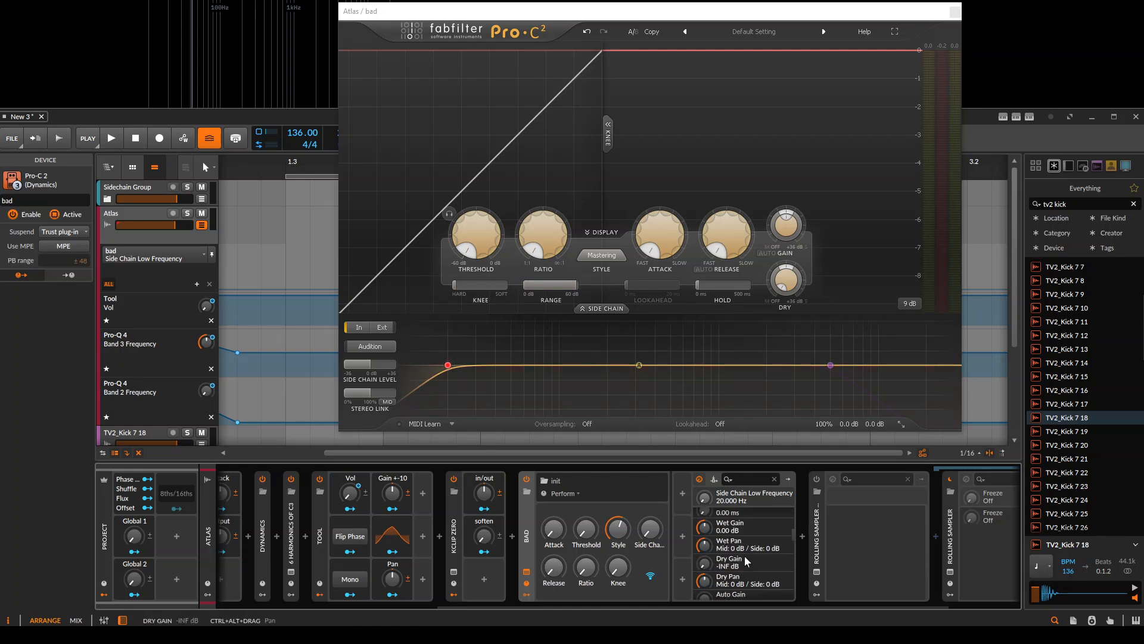
scroll(745, 556, down, 5)
scroll(744, 555, down, 3)
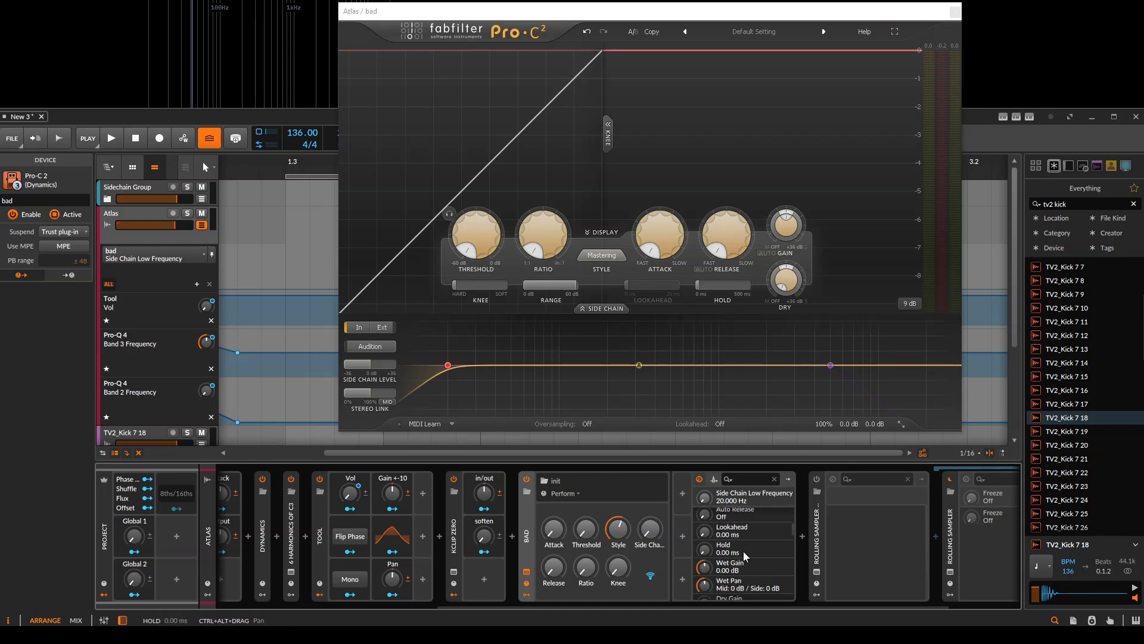
Map Auto Release to the lower slot in the fourth column of the Perform page
click(650, 578)
scroll(725, 554, up, 3)
click(724, 555)
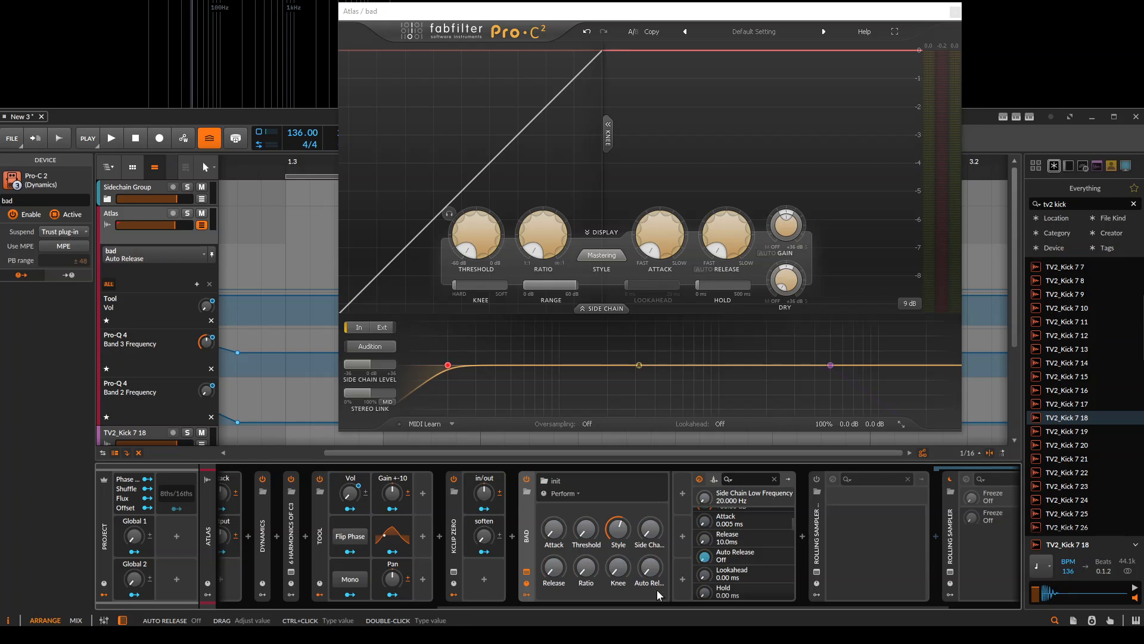
drag(649, 568, 649, 592)
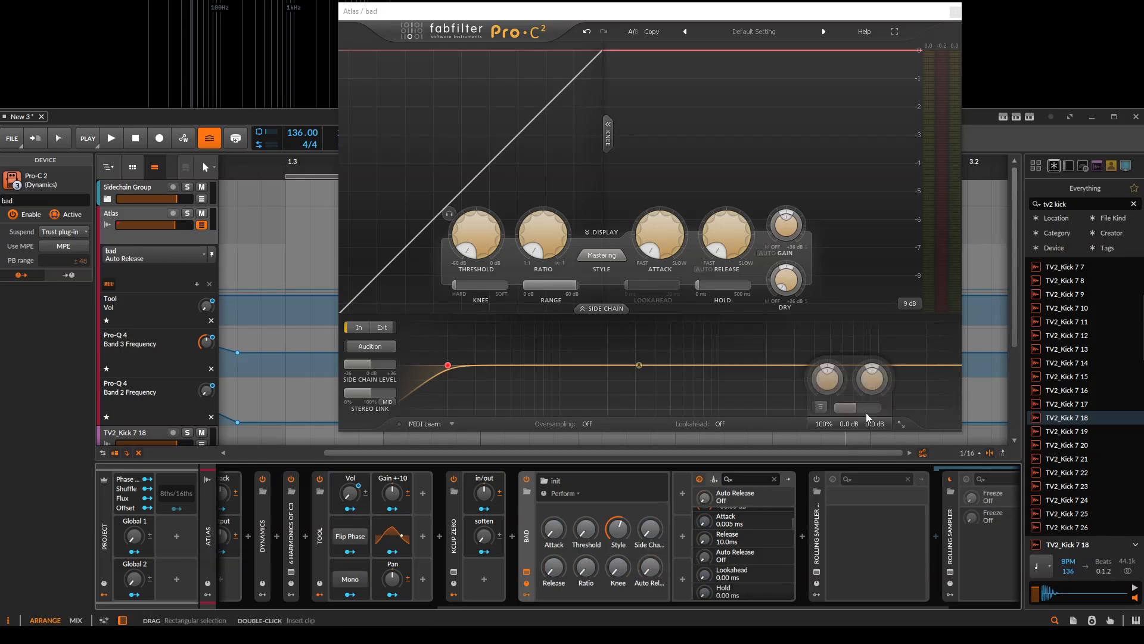
Close the Pro-C 2 plug-in window and collapse the device so only its remote controls show
double_click(527, 540)
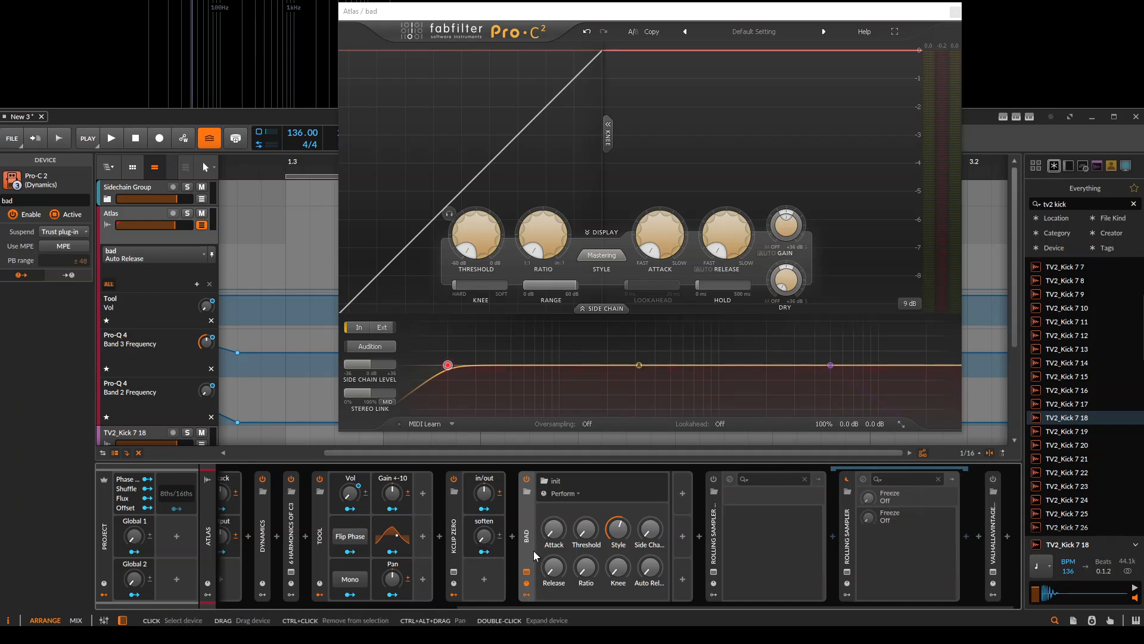
click(527, 573)
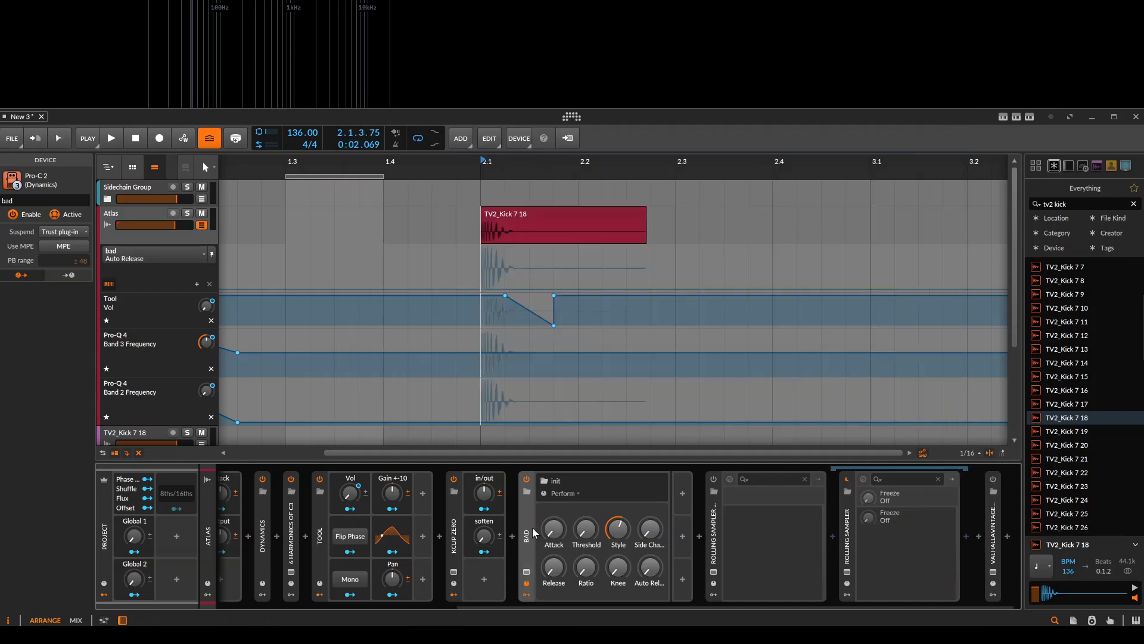
double_click(528, 521)
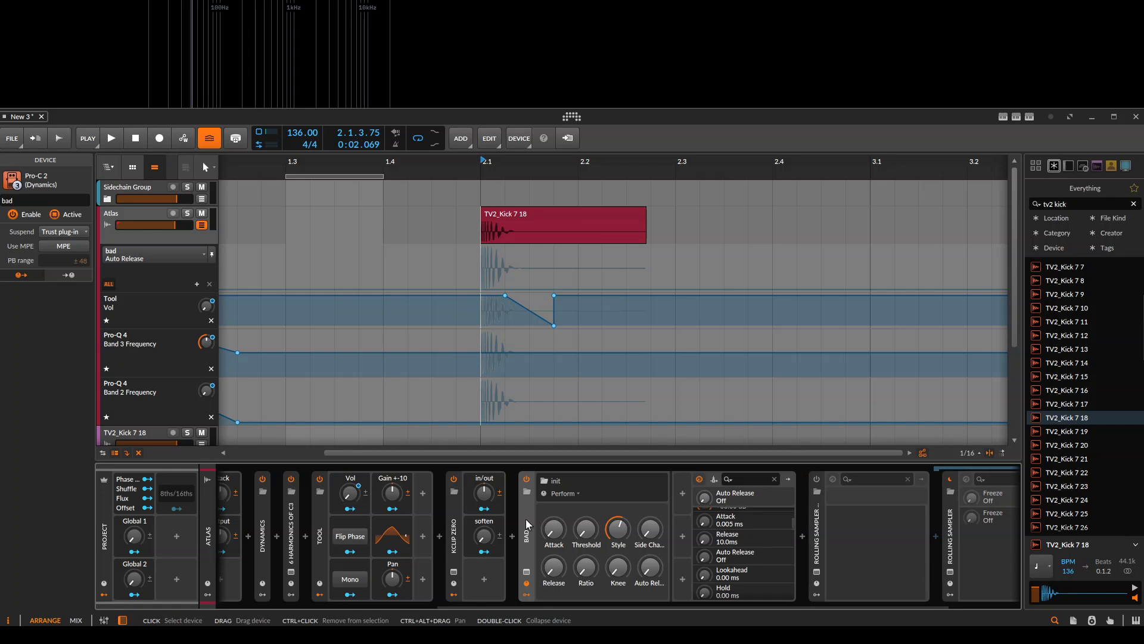
double_click(528, 521)
Check the Rolling Sampler Bridge's plug-in window, close it, and toggle the bridge's Post-FX chain off and back on
click(721, 523)
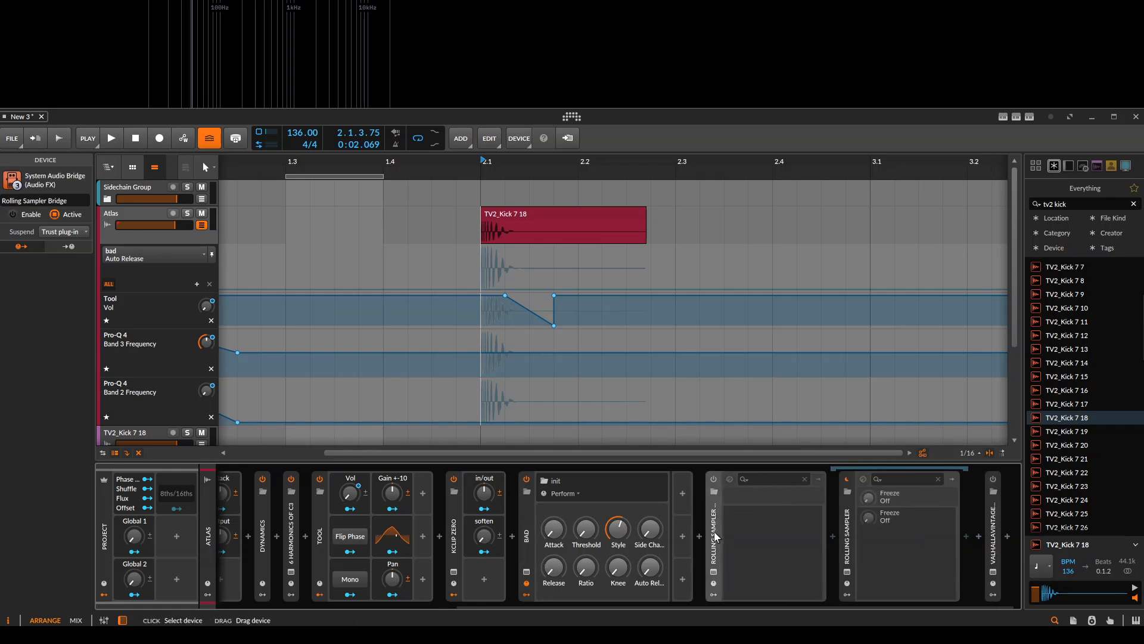
click(714, 571)
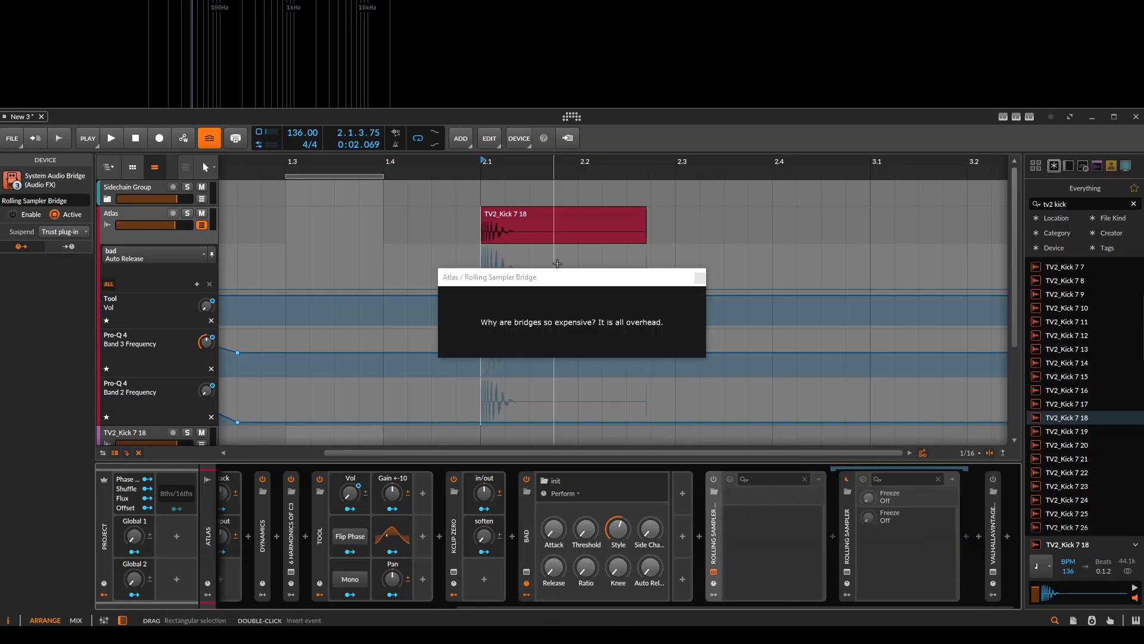
drag(602, 280, 596, 261)
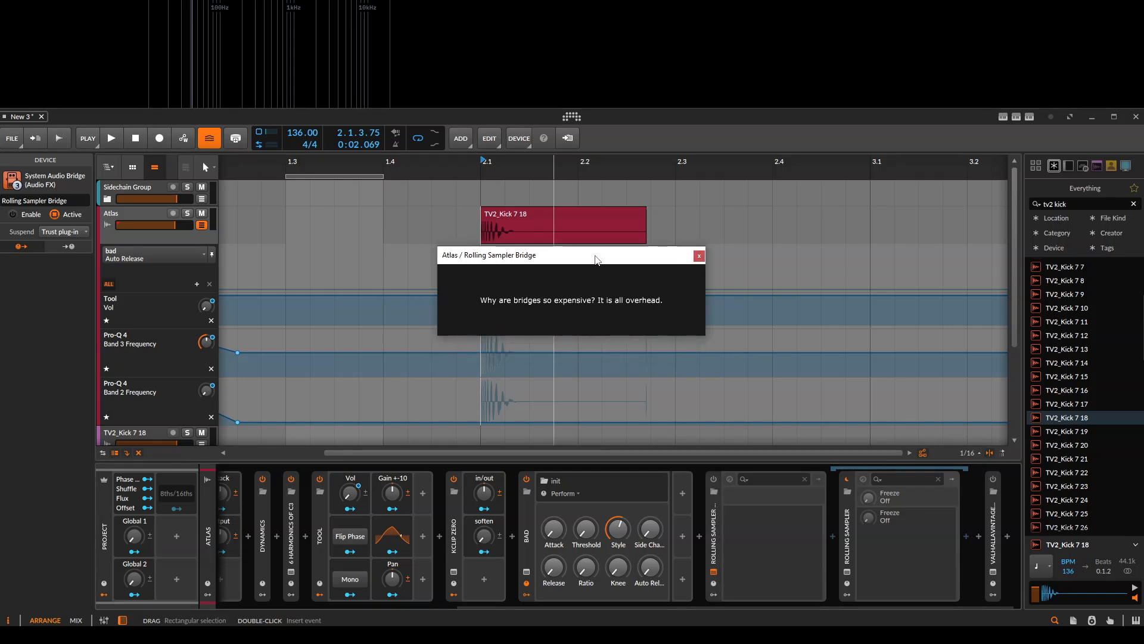
click(819, 480)
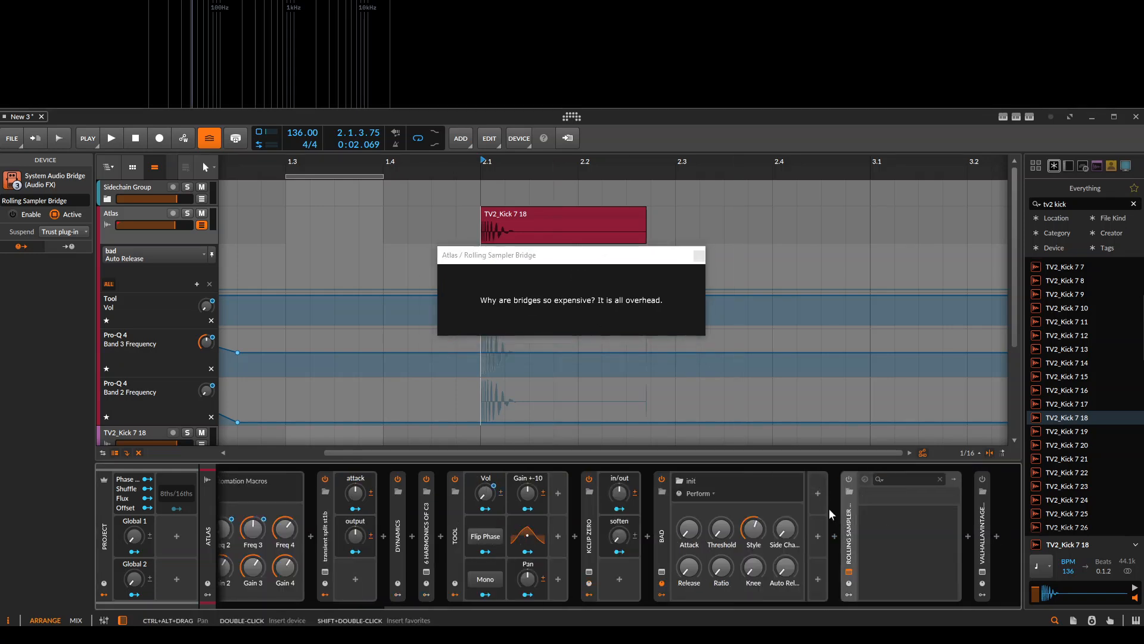
click(700, 256)
click(956, 478)
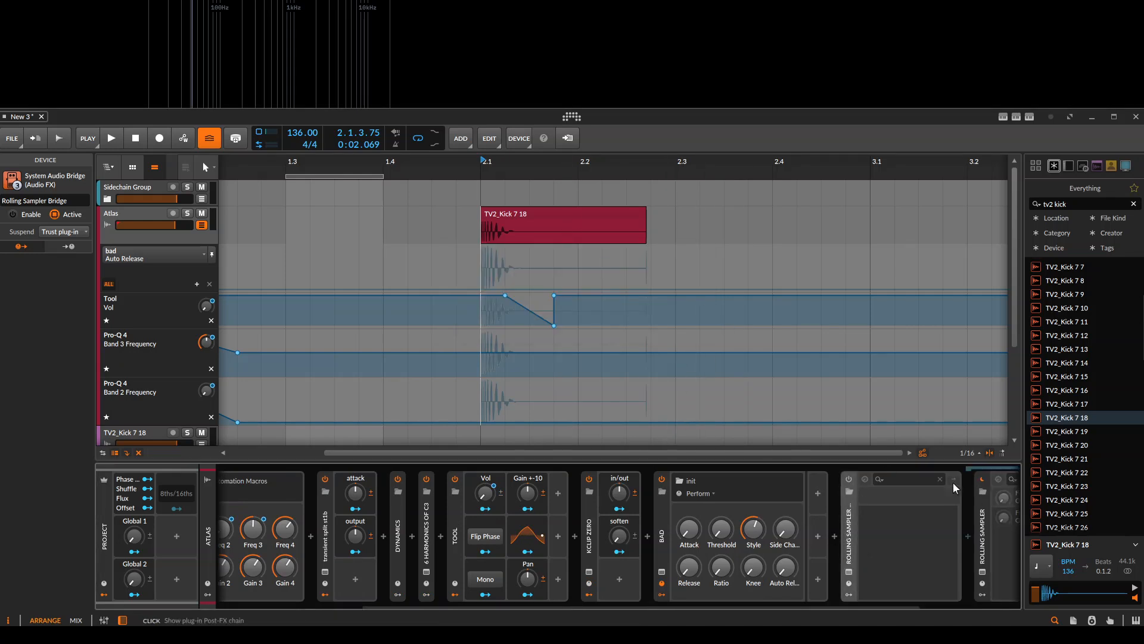
Open the Rolling Sampler nested in the bridge's Post-FX chain, select stretches of its recorded waveform around the rising swell, and close the window
click(838, 572)
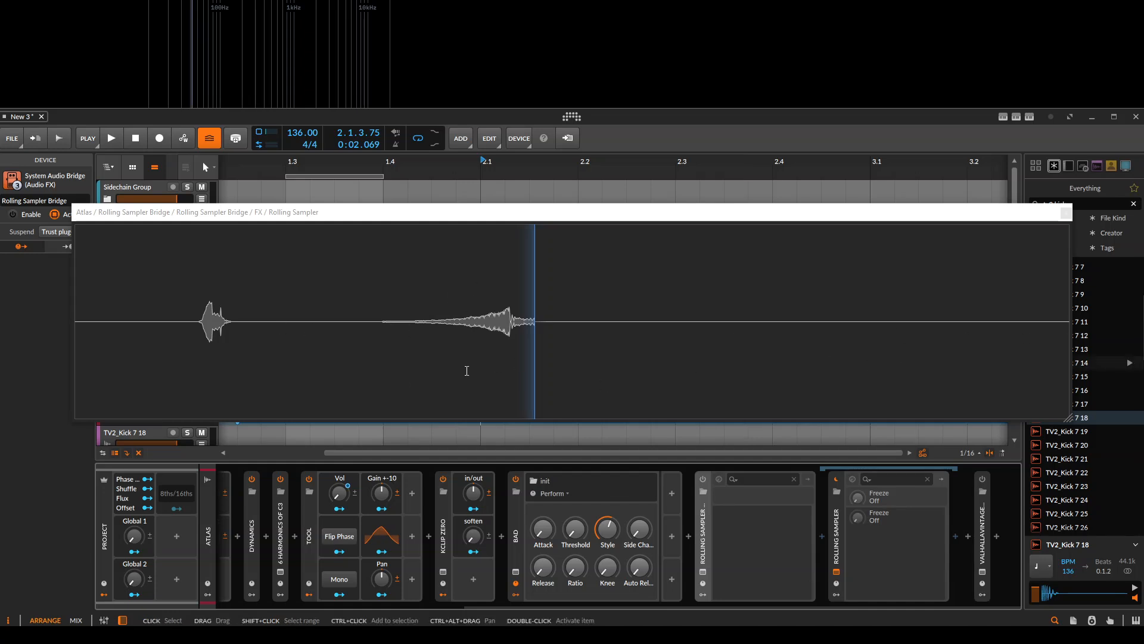
drag(407, 358, 829, 327)
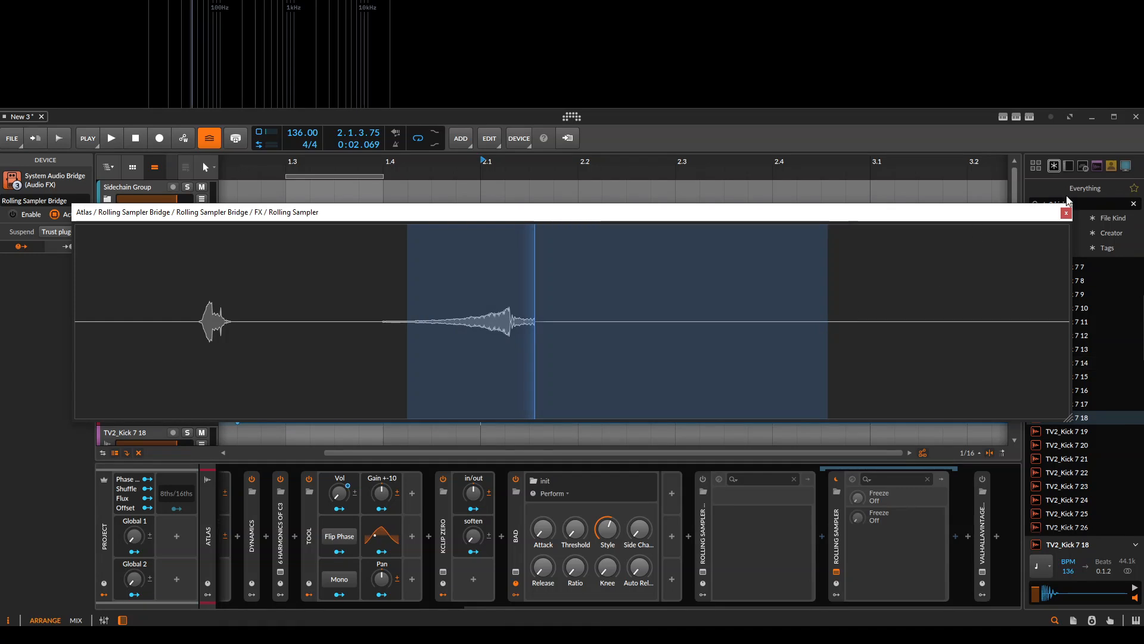
click(836, 573)
click(836, 573)
drag(339, 333, 695, 310)
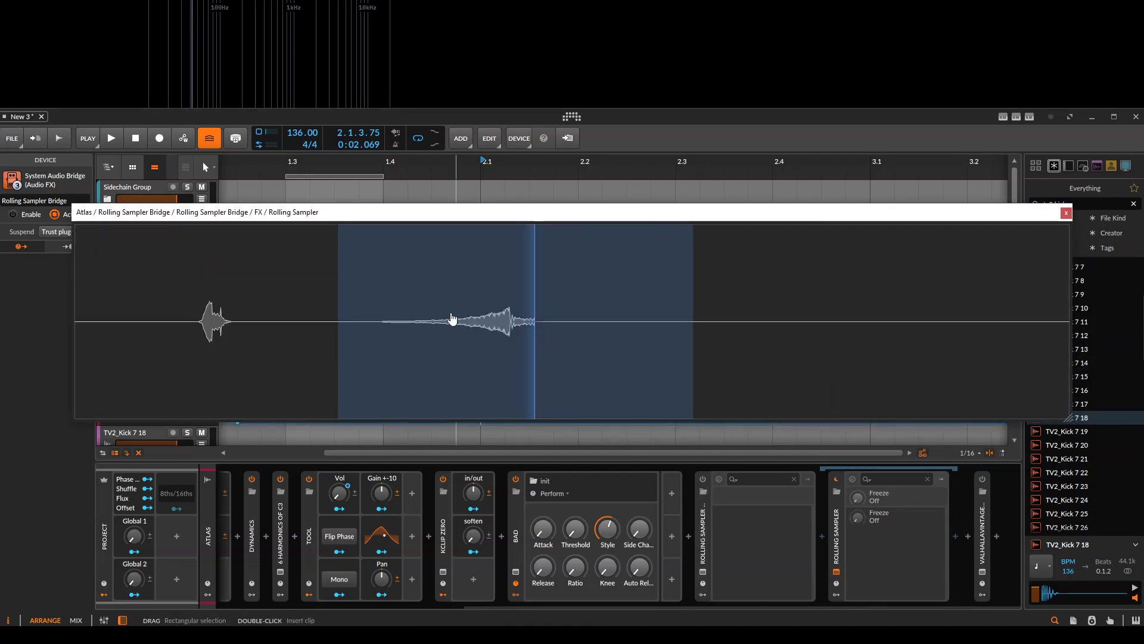
click(417, 308)
drag(382, 324, 511, 335)
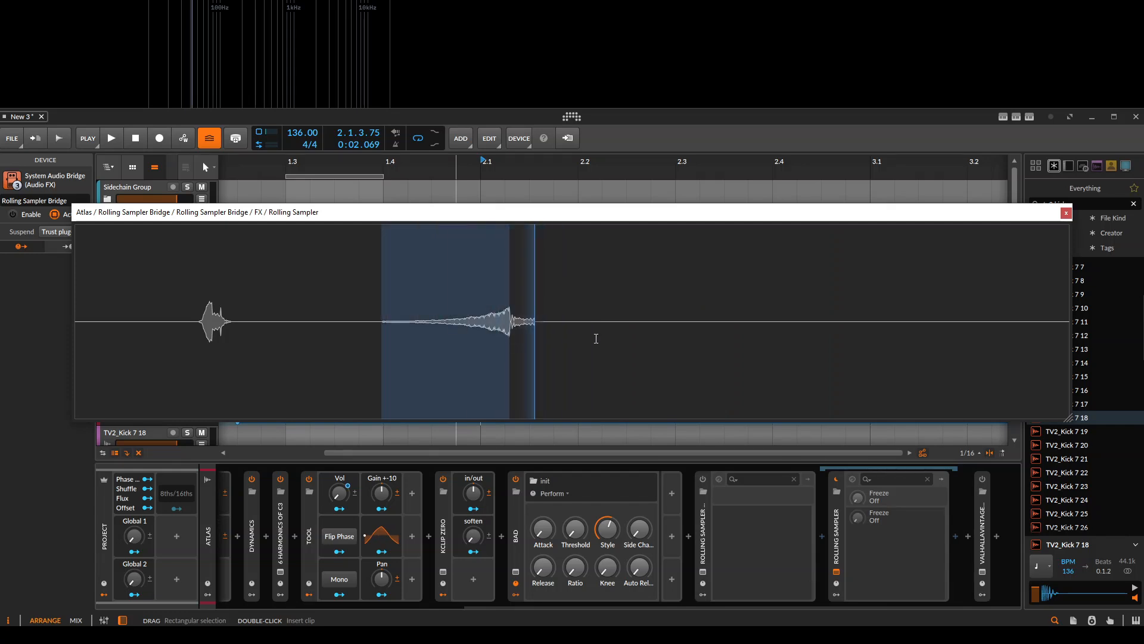
click(535, 332)
click(1066, 212)
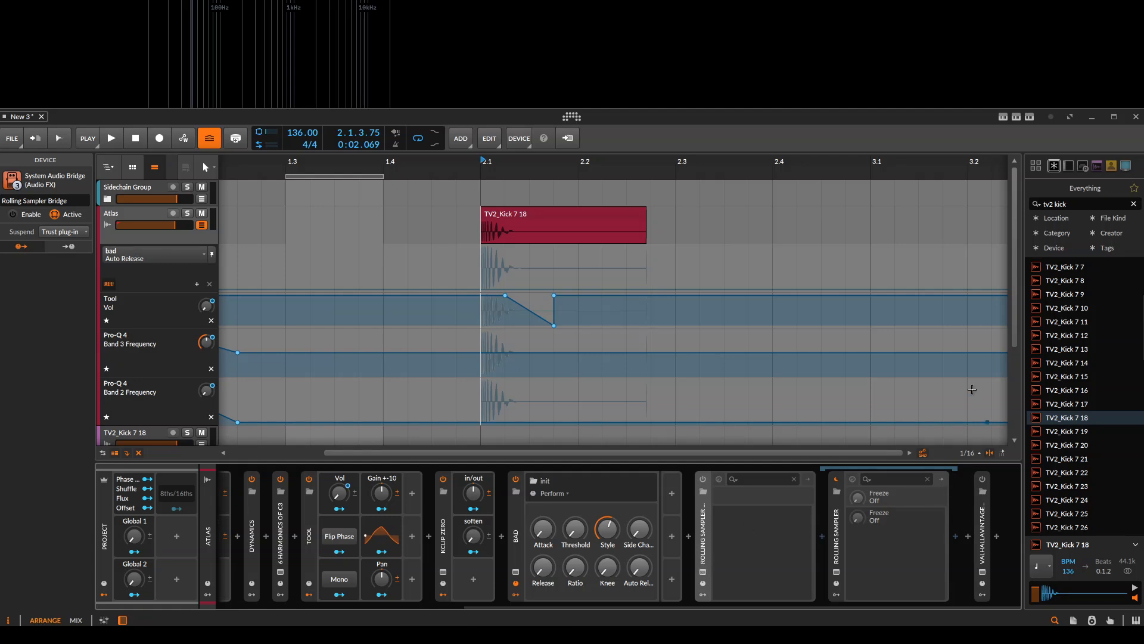
Collapse the Rolling Sampler Bridge and expand ValhallaVintageVerb to reach the EQ-2 in its Post-FX chain
click(703, 538)
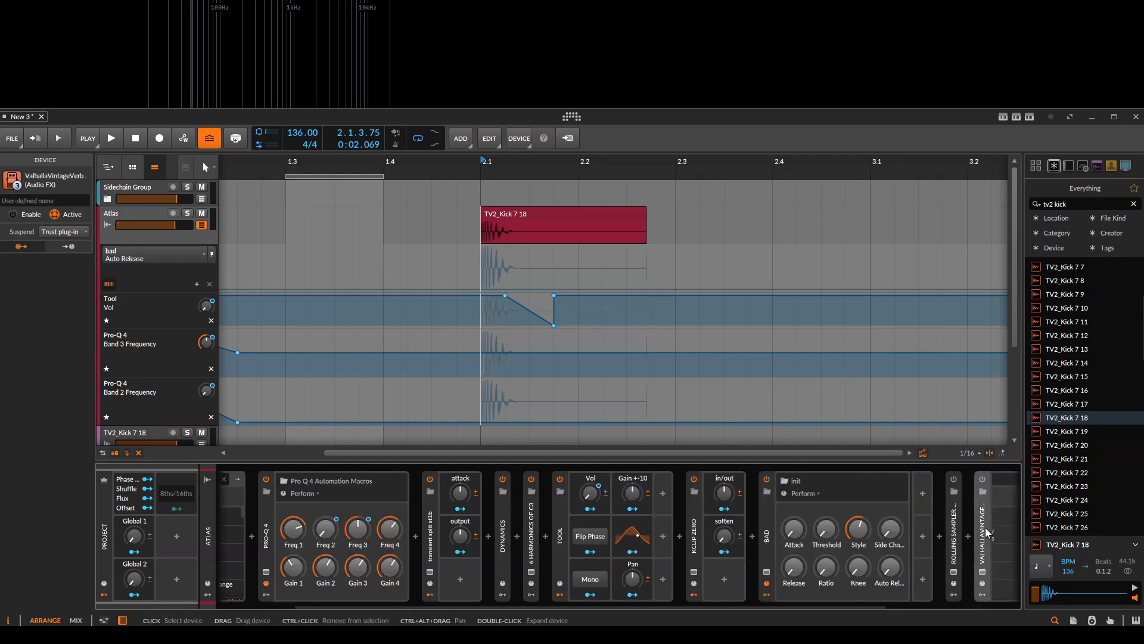
click(983, 536)
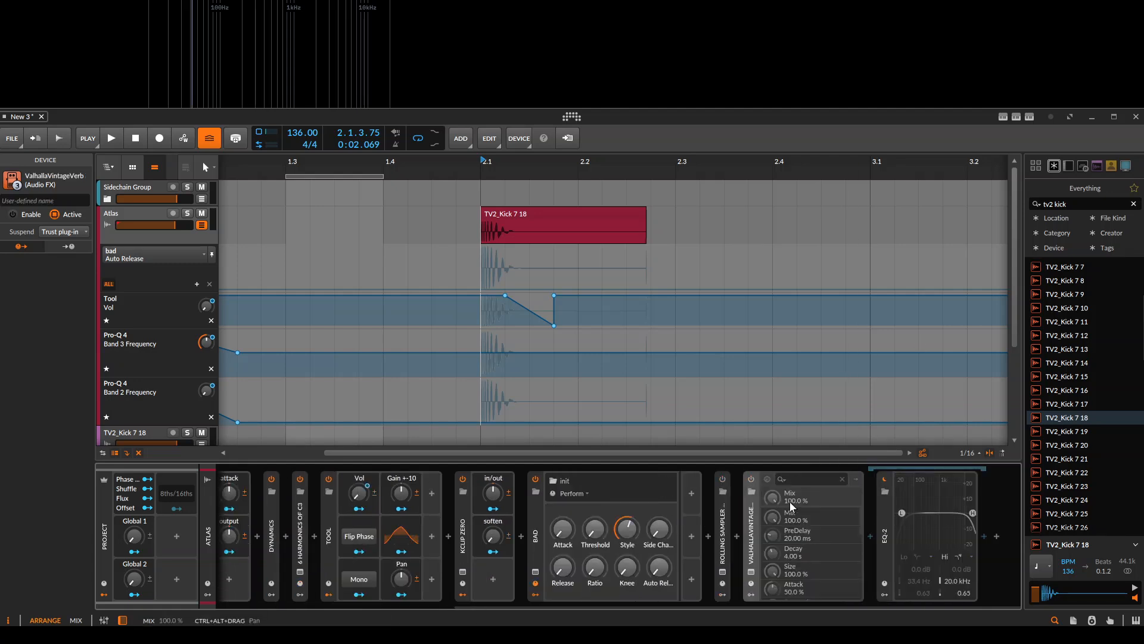
click(884, 477)
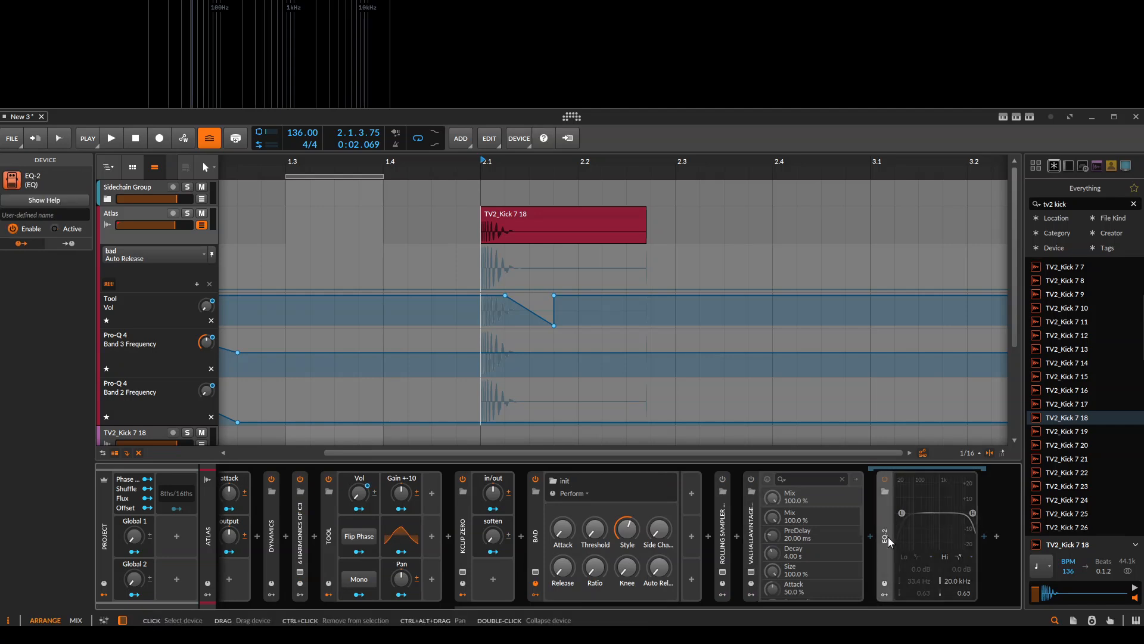
Save ValhallaVintageVerb with its nested EQ-2 as the default preset, and set its HighCut to 20000 Hz in the plug-in window
right_click(749, 527)
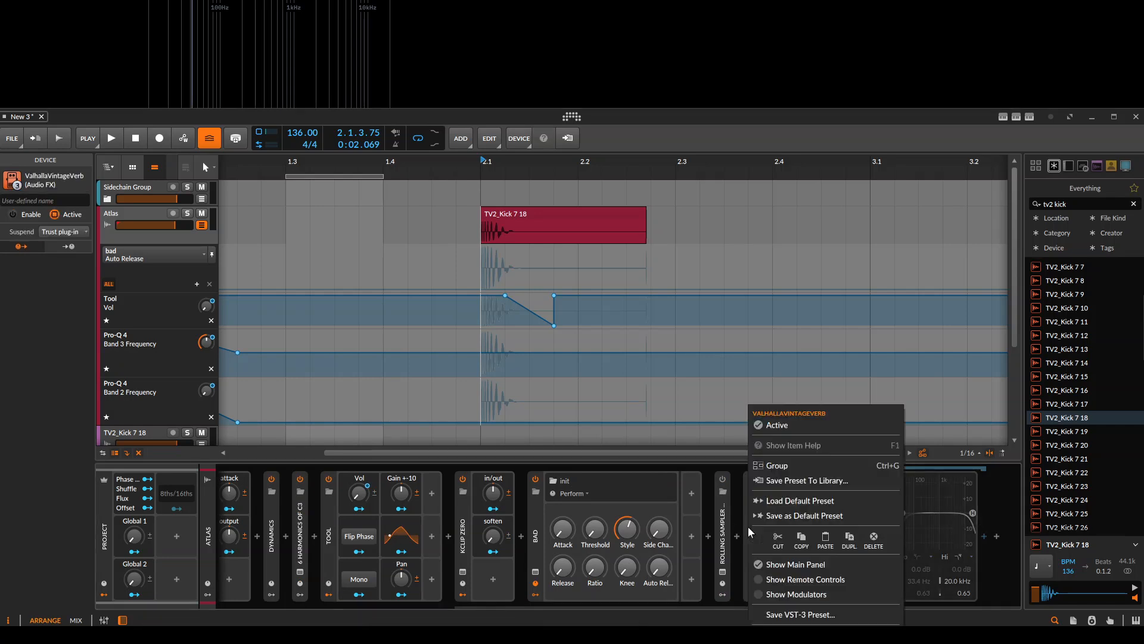
click(795, 516)
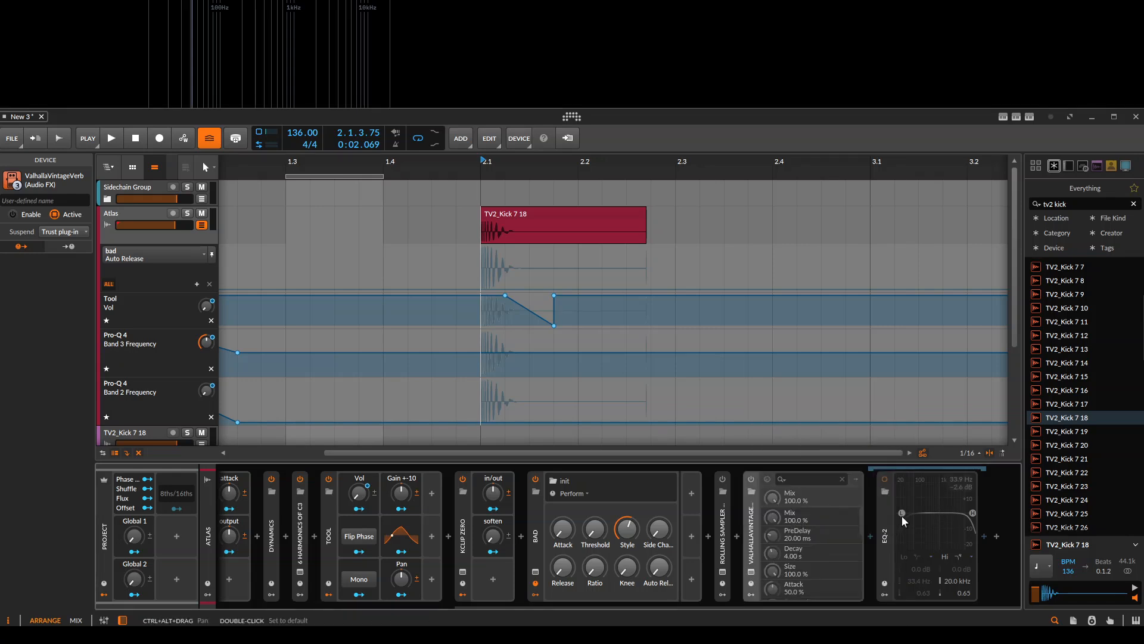
click(752, 571)
drag(809, 297, 828, 236)
click(844, 184)
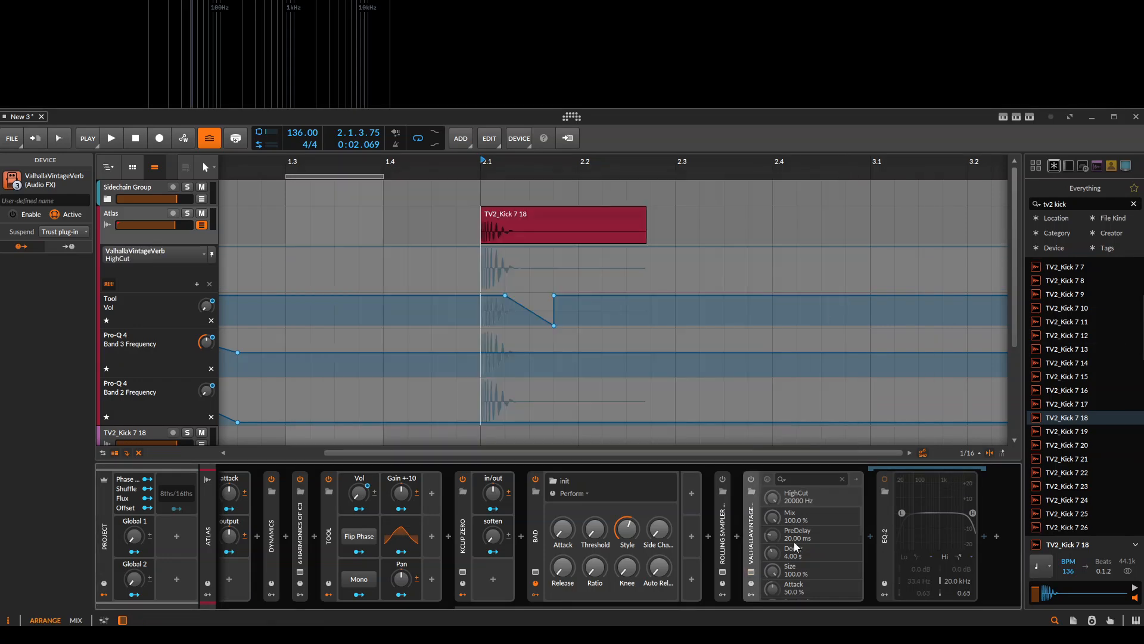
Try to save ValhallaVintageVerb as a library preset without entering a name, and cancel the save
right_click(749, 512)
click(793, 480)
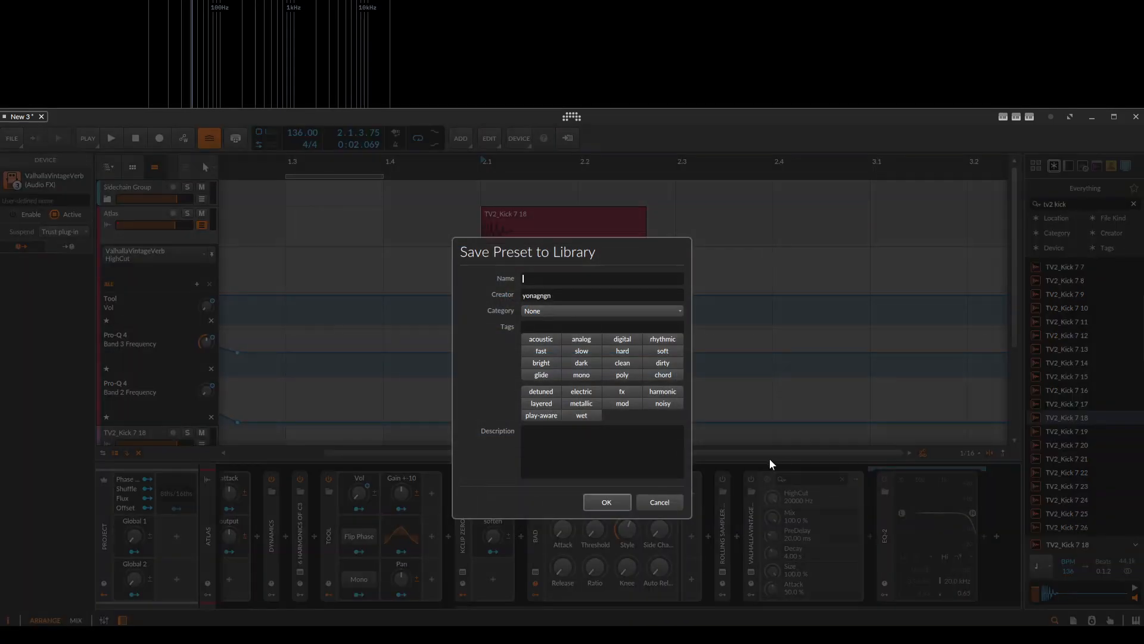
click(606, 500)
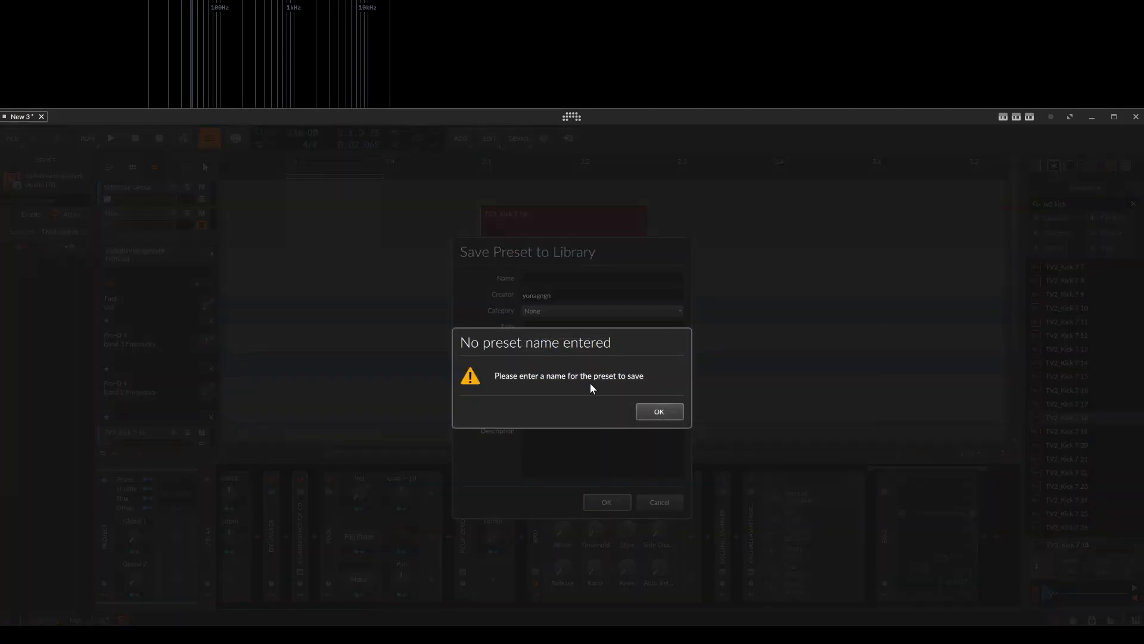
click(669, 414)
click(624, 501)
click(670, 417)
click(672, 505)
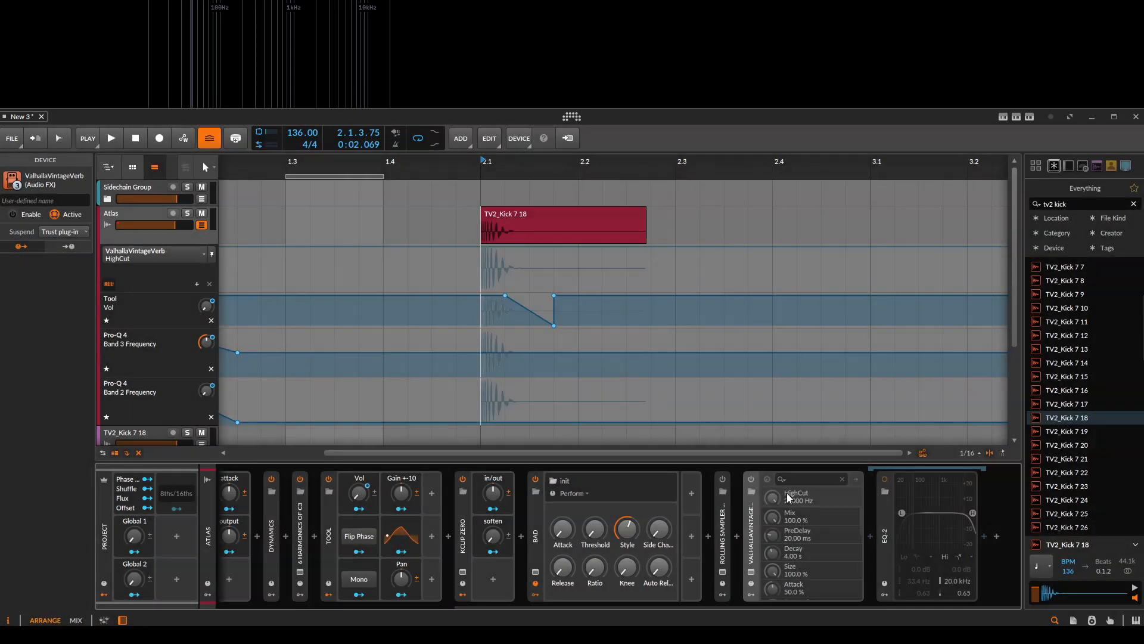
Check Pro-Q 3's parameters, collapse it, and collapse Pro-Q 4 with its remote controls hidden
scroll(751, 518, left, 3)
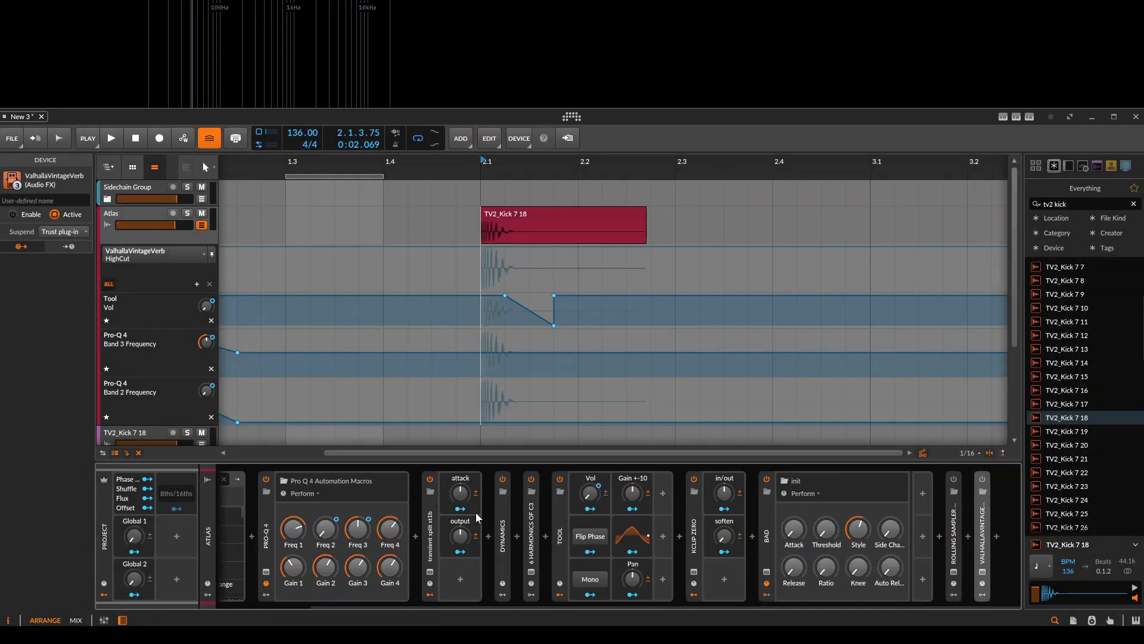
scroll(476, 525, left, 3)
double_click(238, 540)
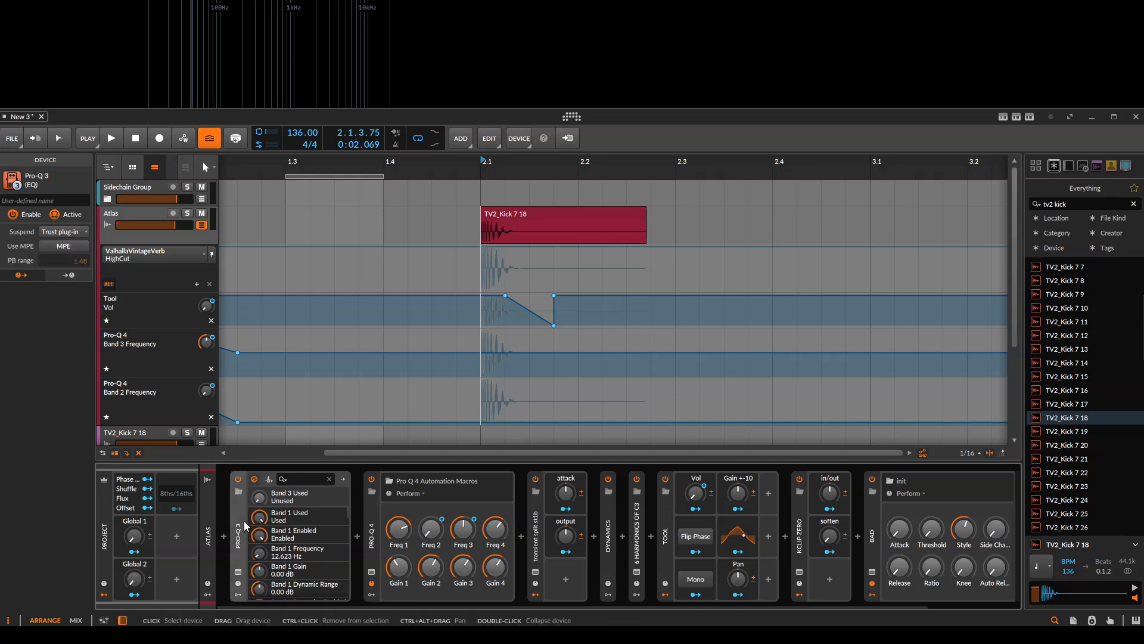
double_click(265, 541)
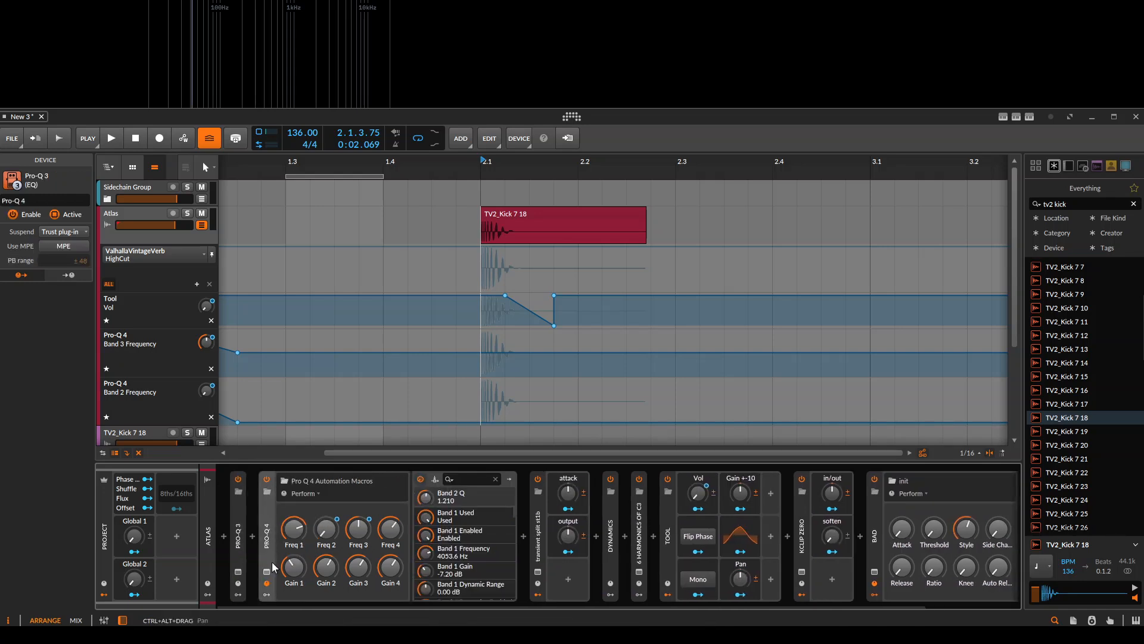
click(267, 581)
click(267, 583)
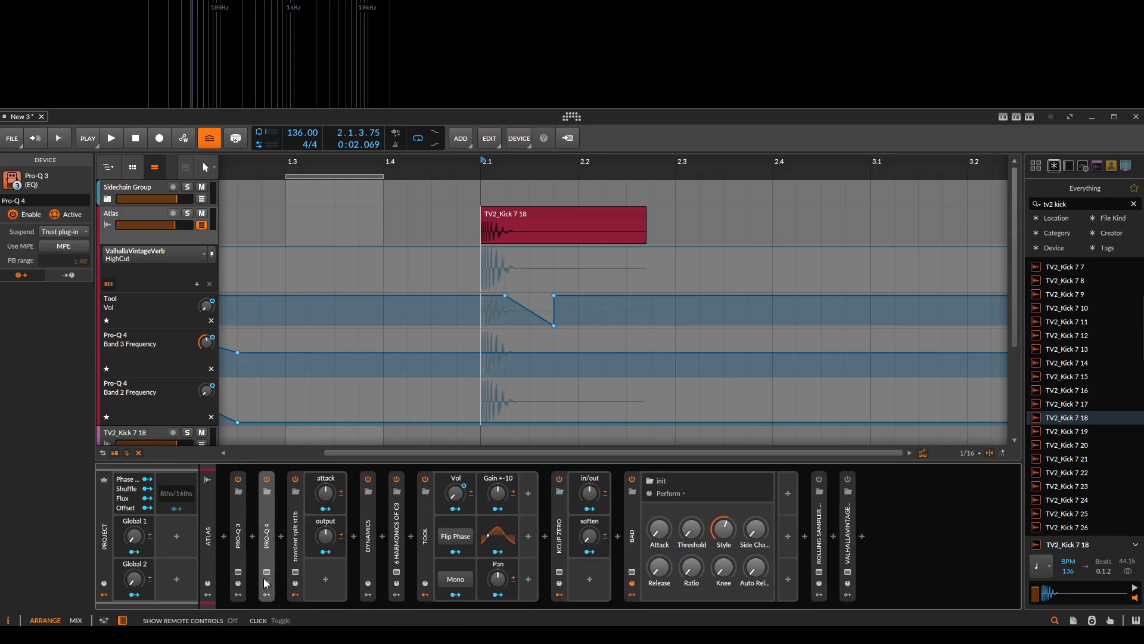
Search the instruments for "bbc" and insert the BBCSO MPE preset ahead of Pro-Q 3 on the Atlas track
click(294, 533)
click(224, 535)
text(bv)
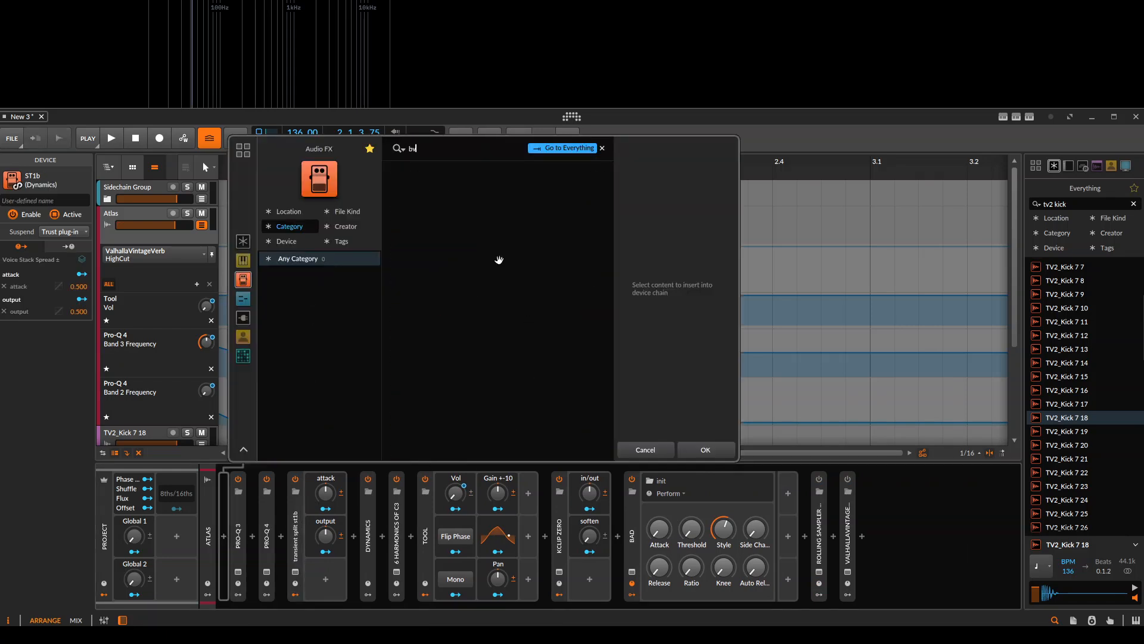
key(BackSpace)
text(bc)
click(248, 263)
double_click(438, 171)
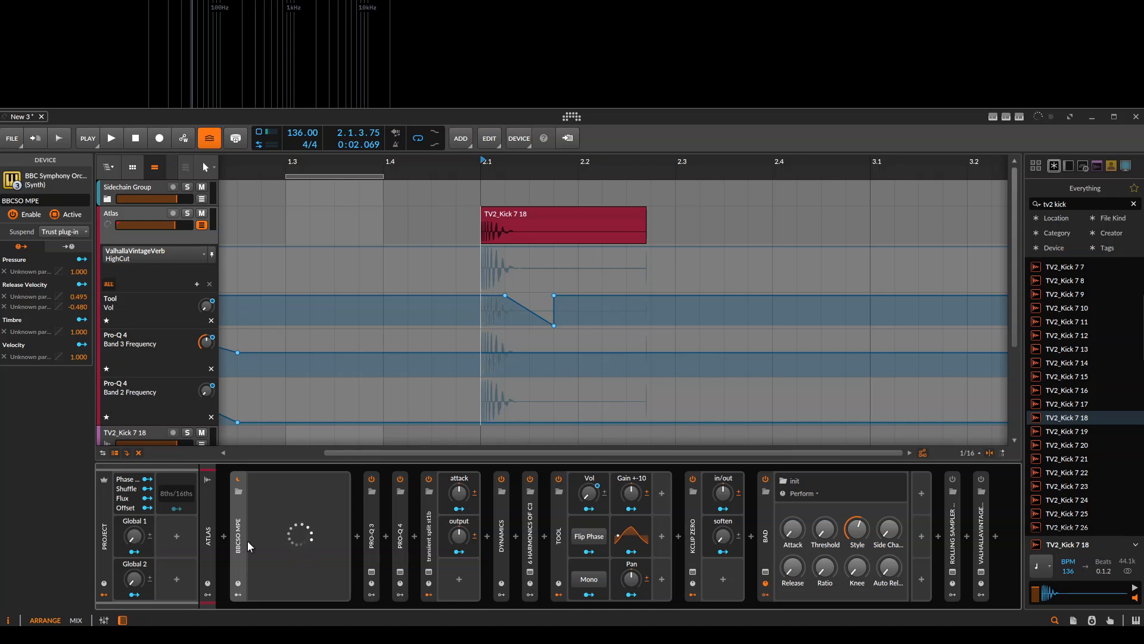
Add an Expressions modulator to the transient split ST1b device
click(458, 580)
text(ex)
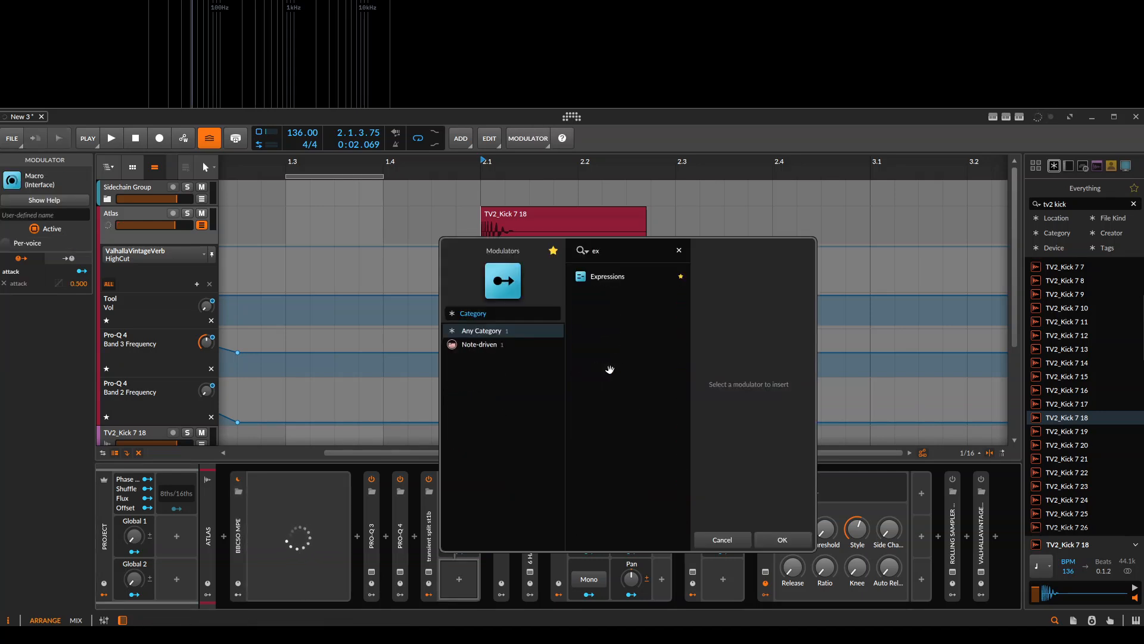
click(608, 277)
click(771, 539)
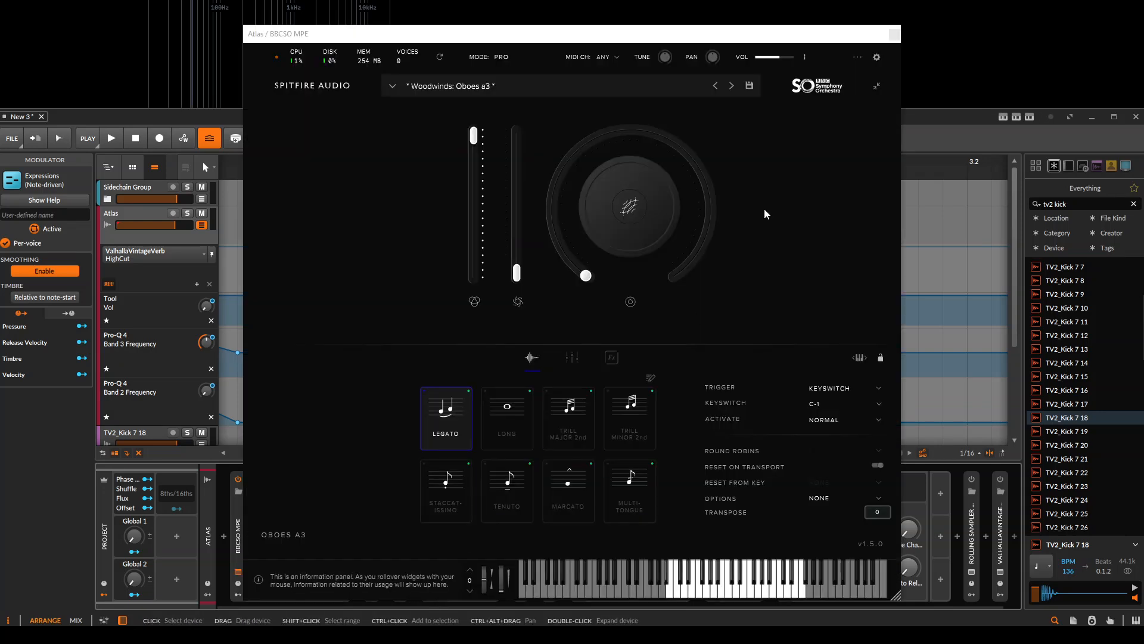
Reveal MIDI Cap in BBCSO MPE's Post-FX chain and open its plug-in window over the arrangement
click(894, 34)
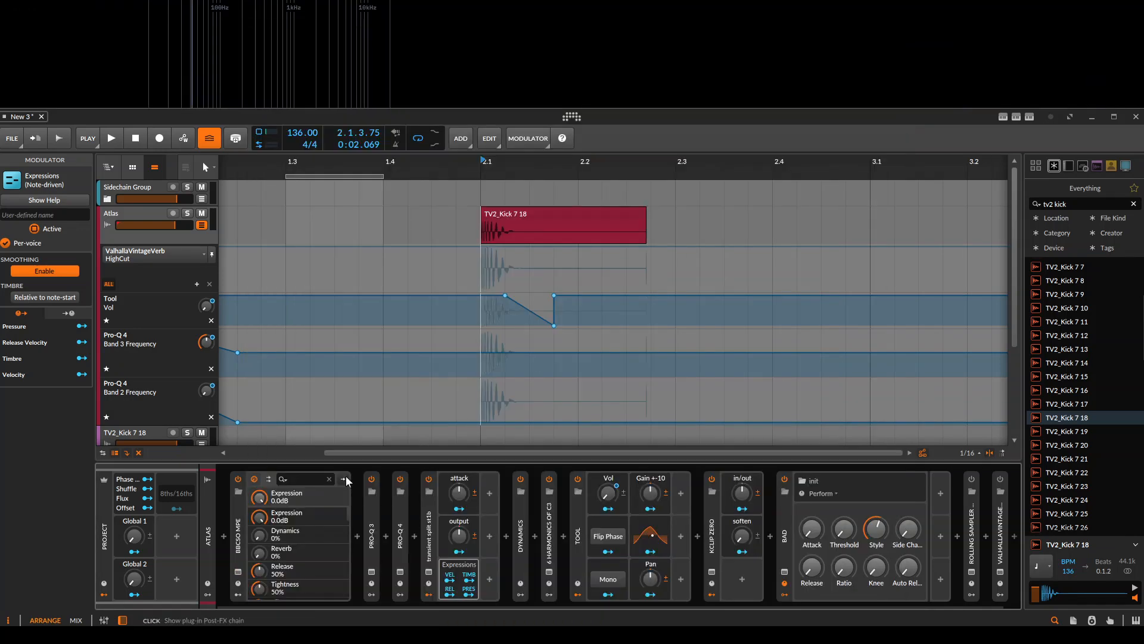
click(345, 478)
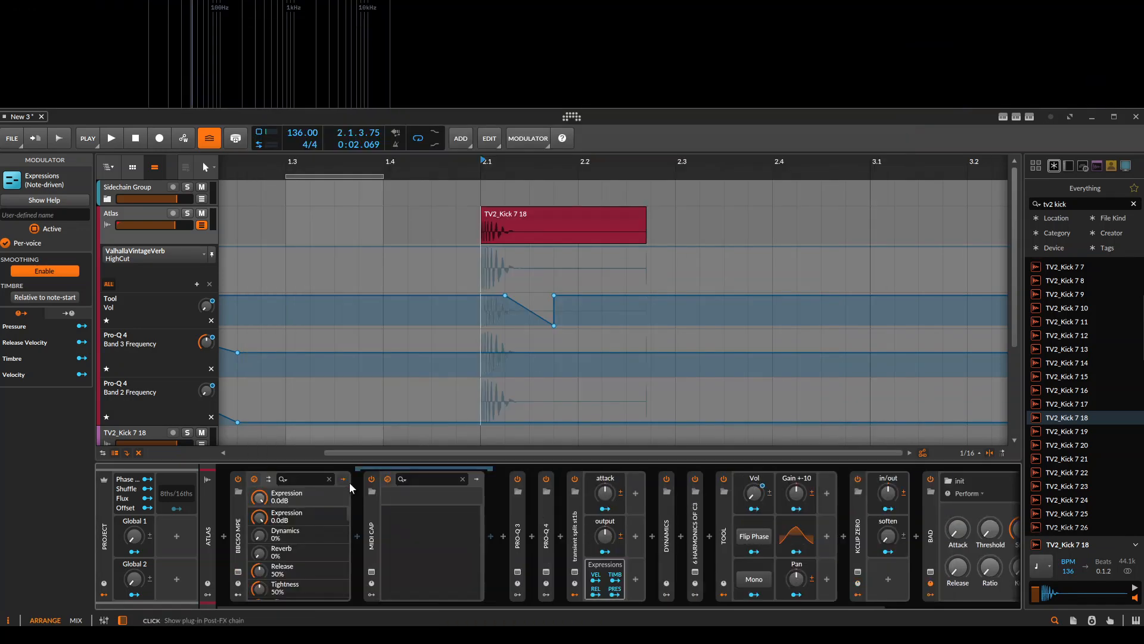
click(371, 572)
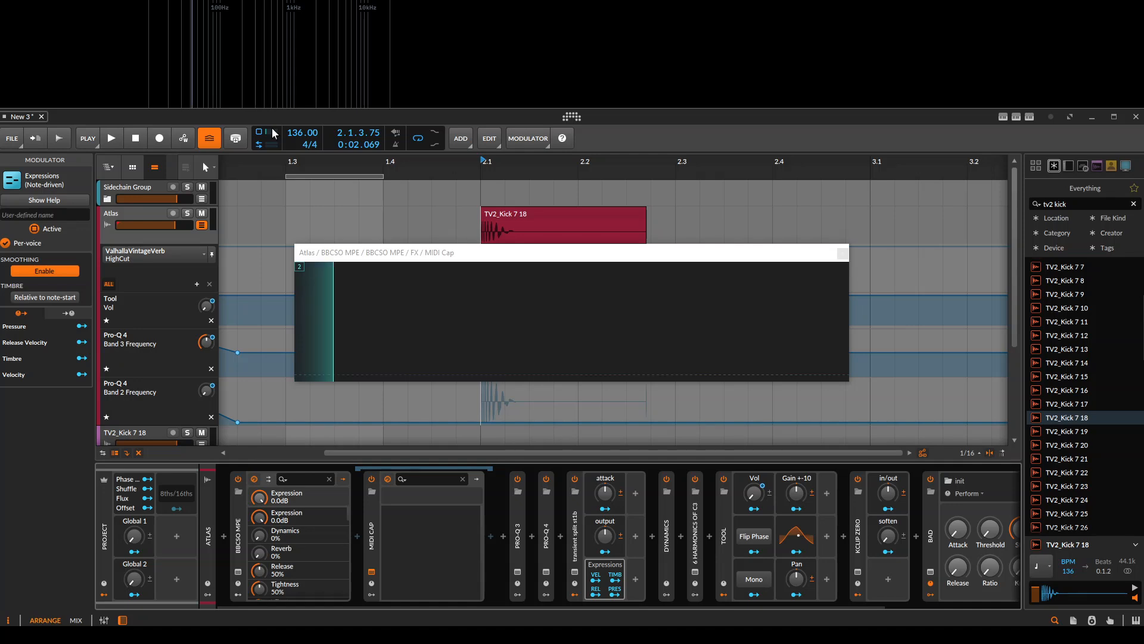
drag(497, 251, 454, 220)
click(799, 222)
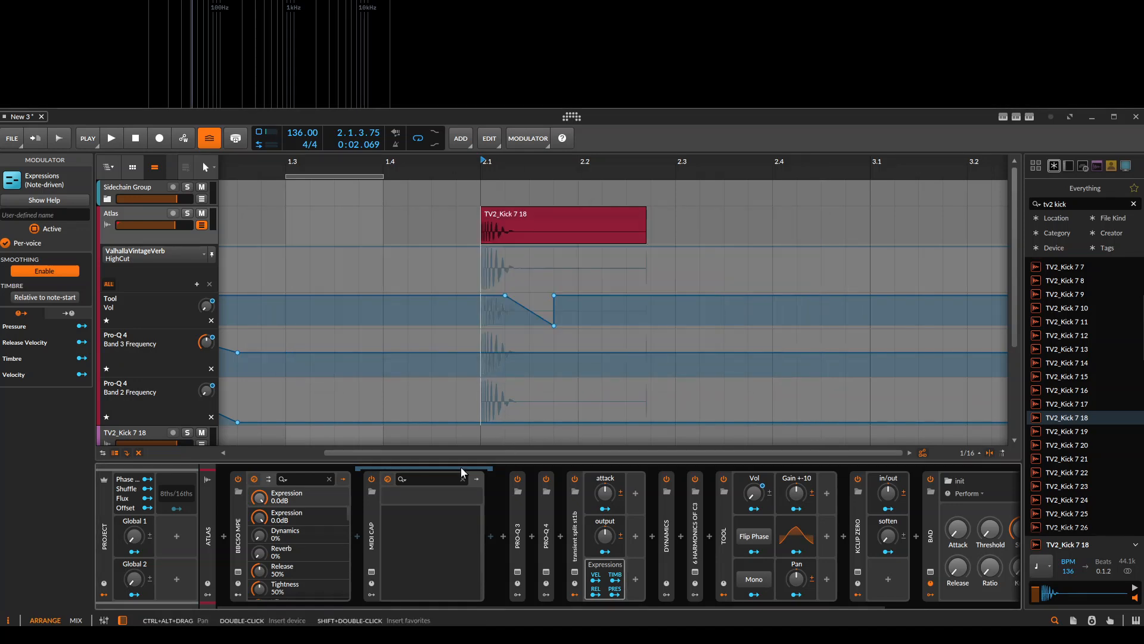
click(367, 547)
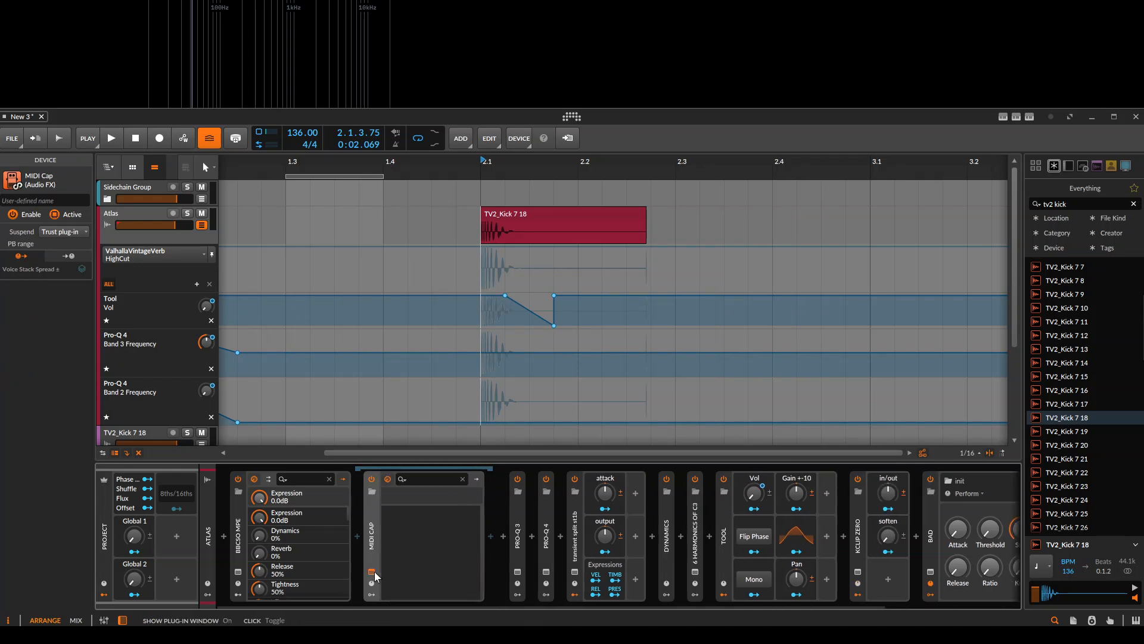
click(372, 571)
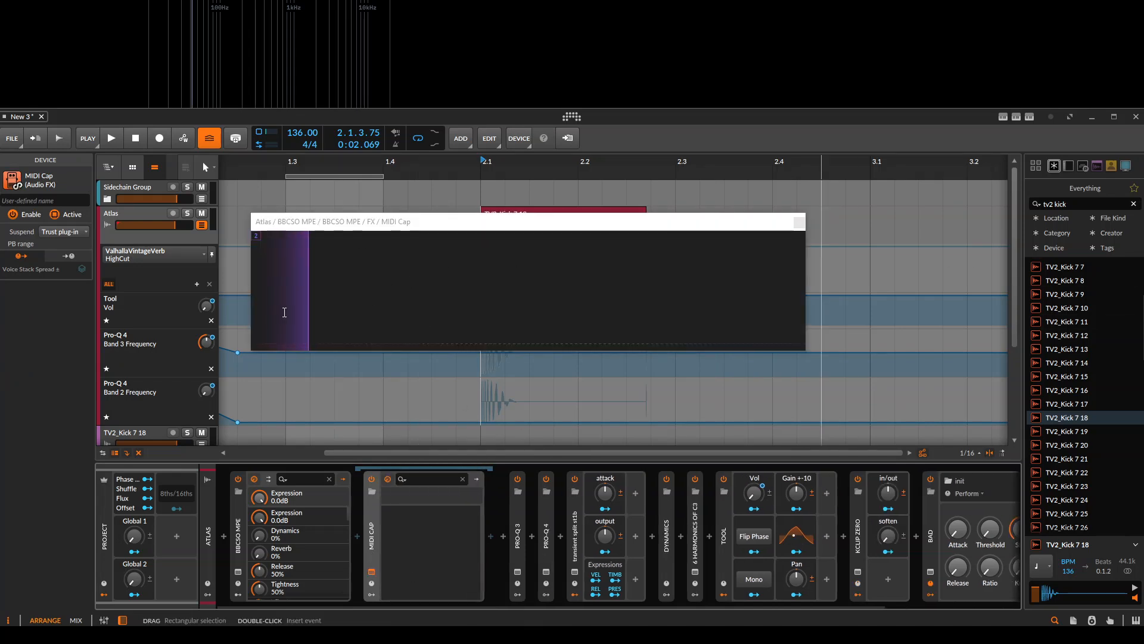
drag(452, 230, 510, 219)
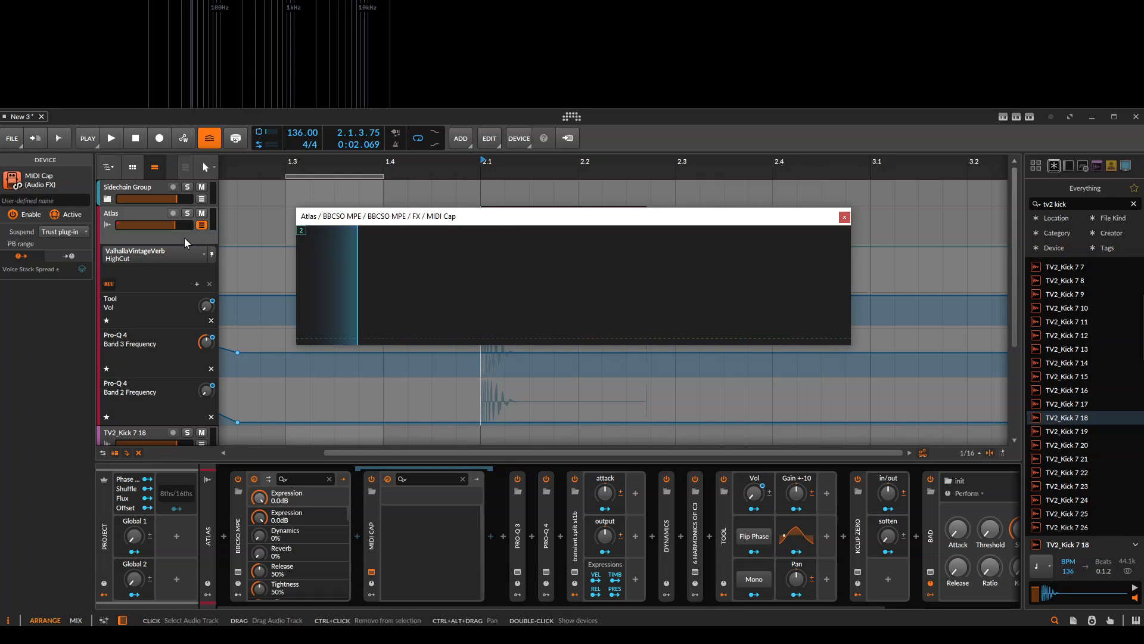
Create an instrument track below TV2_Kick 7 18 and move the BBCSO MPE device from Atlas onto it
click(138, 216)
scroll(191, 298, down, 3)
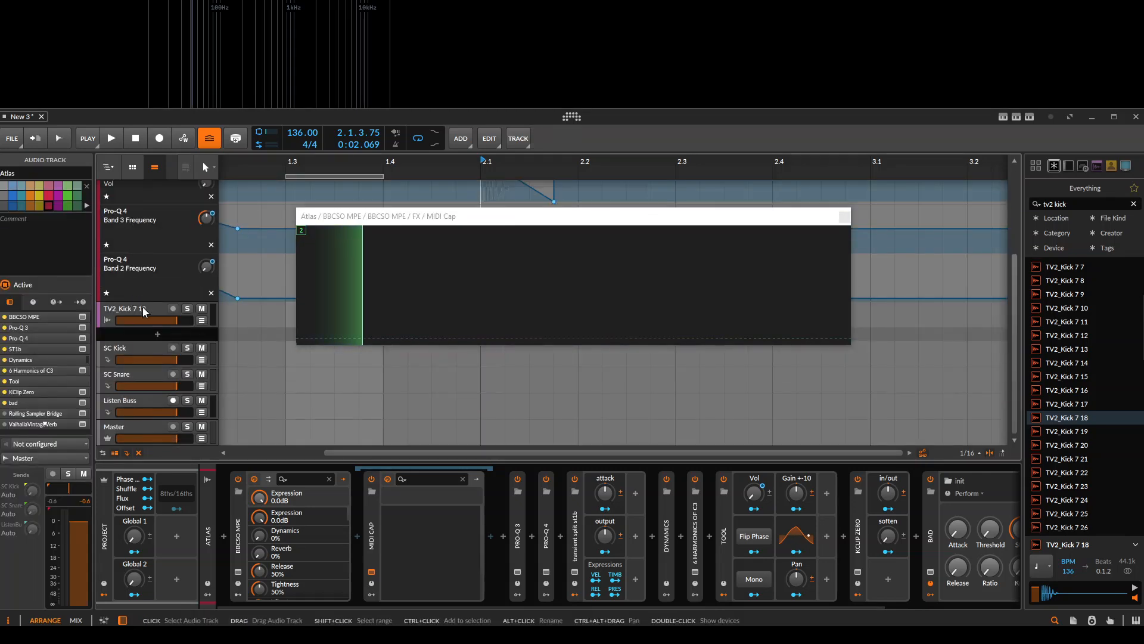
key(ctrl+t)
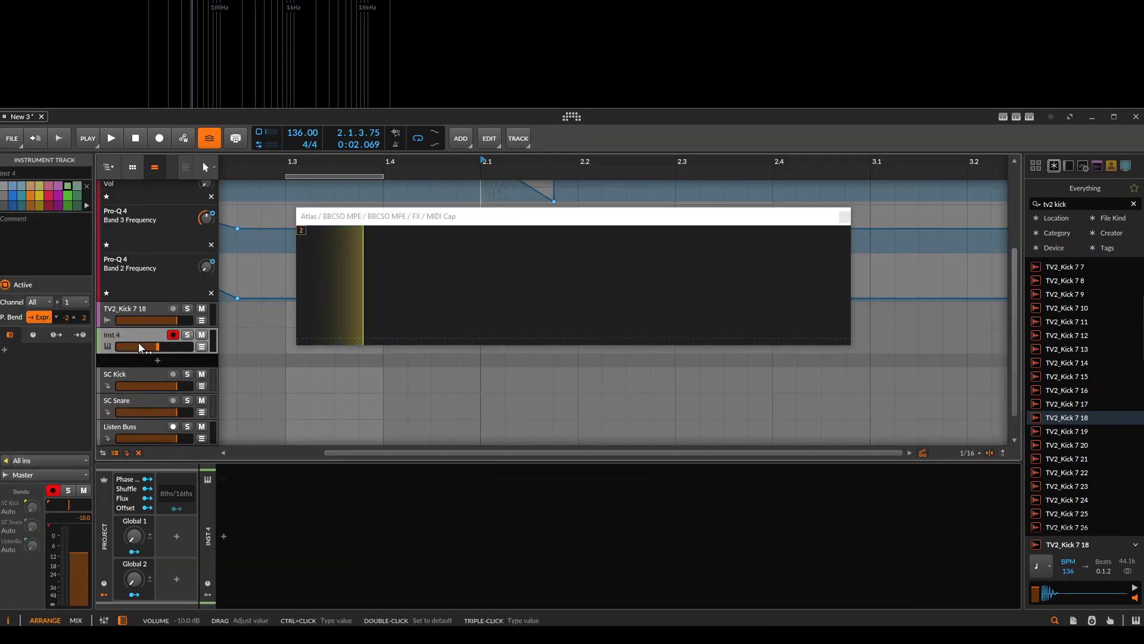
scroll(148, 308, up, 3)
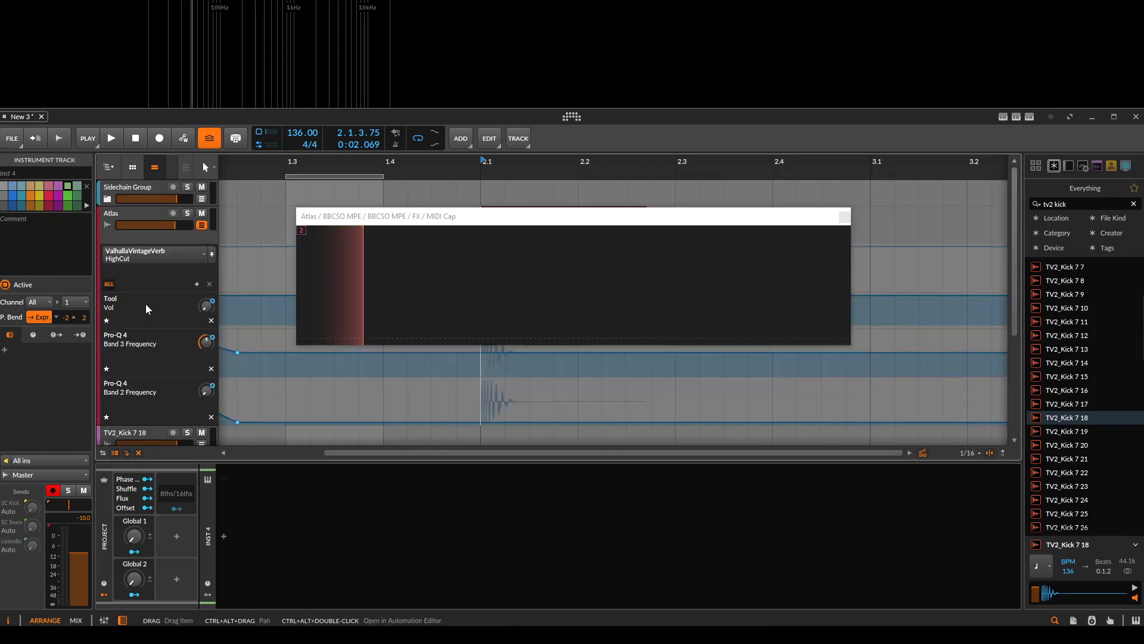
click(119, 229)
drag(238, 523, 142, 344)
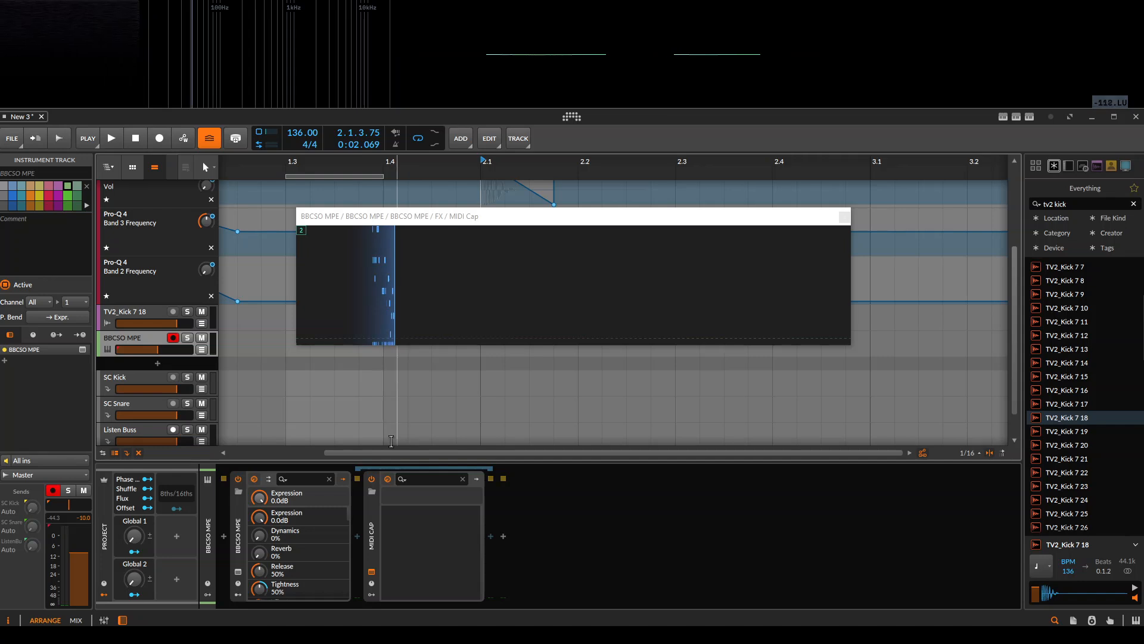
Place the notes recorded in MIDI Cap as a clip on the BBCSO MPE track within bar 1, and close MIDI Cap's window
click(434, 255)
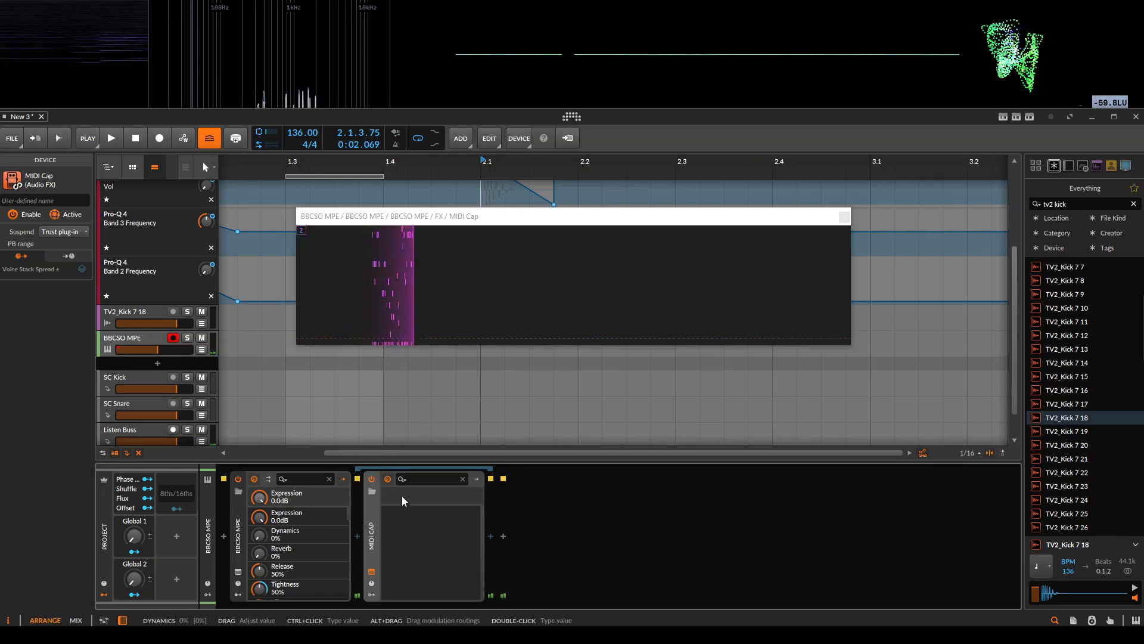
drag(399, 276, 237, 350)
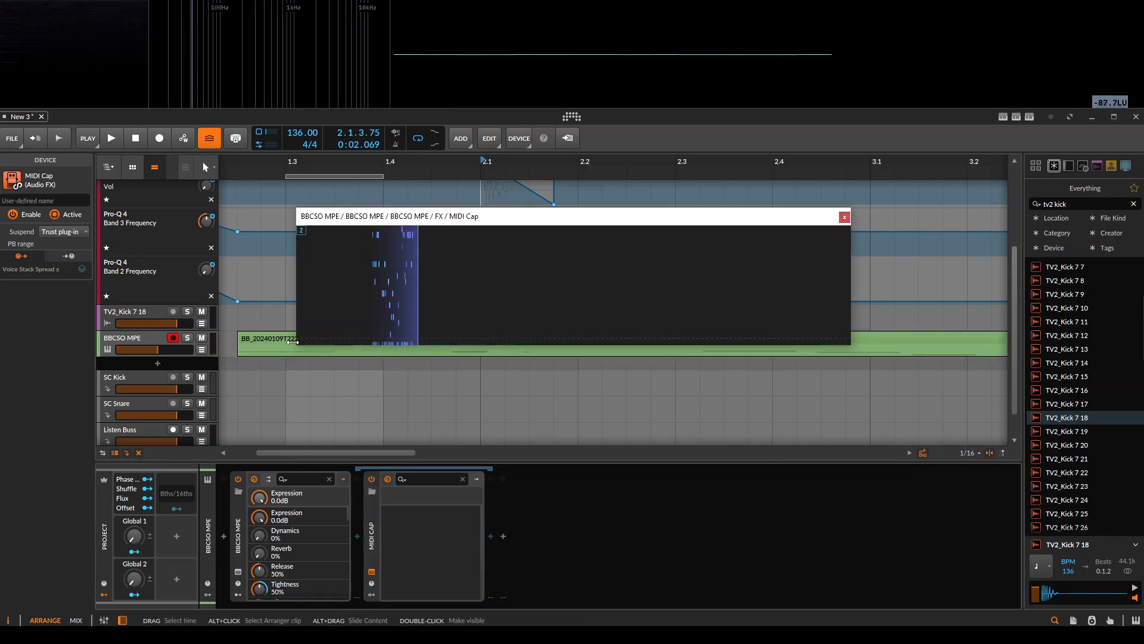
scroll(277, 349, down, 6)
scroll(276, 350, down, 4)
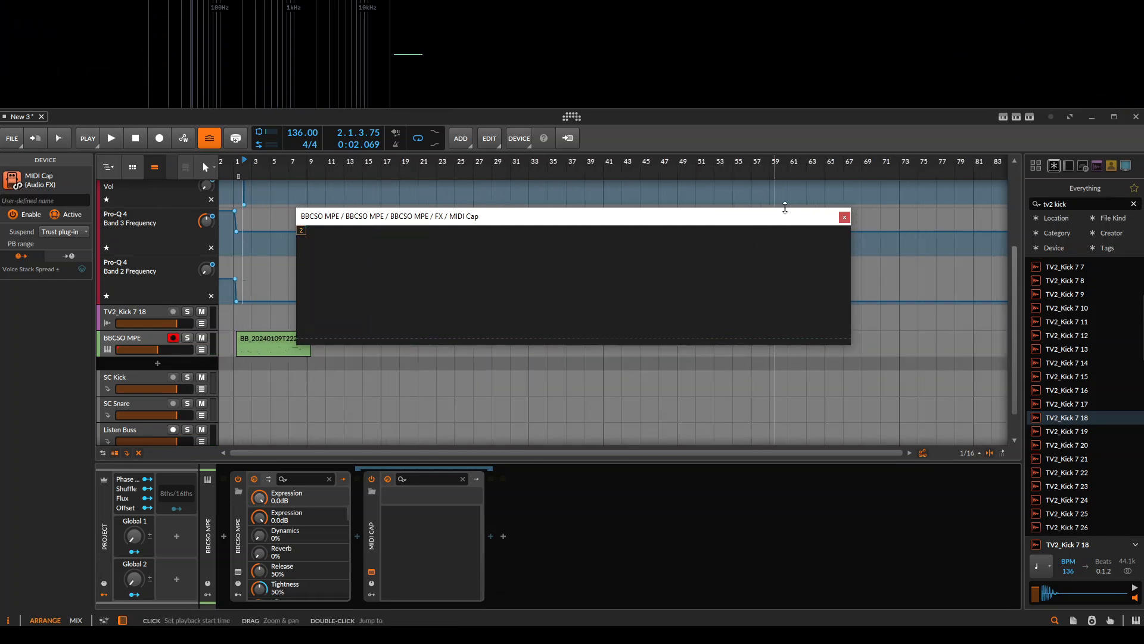
click(844, 217)
Delete the BBCSO MPE device from the new instrument track
click(233, 516)
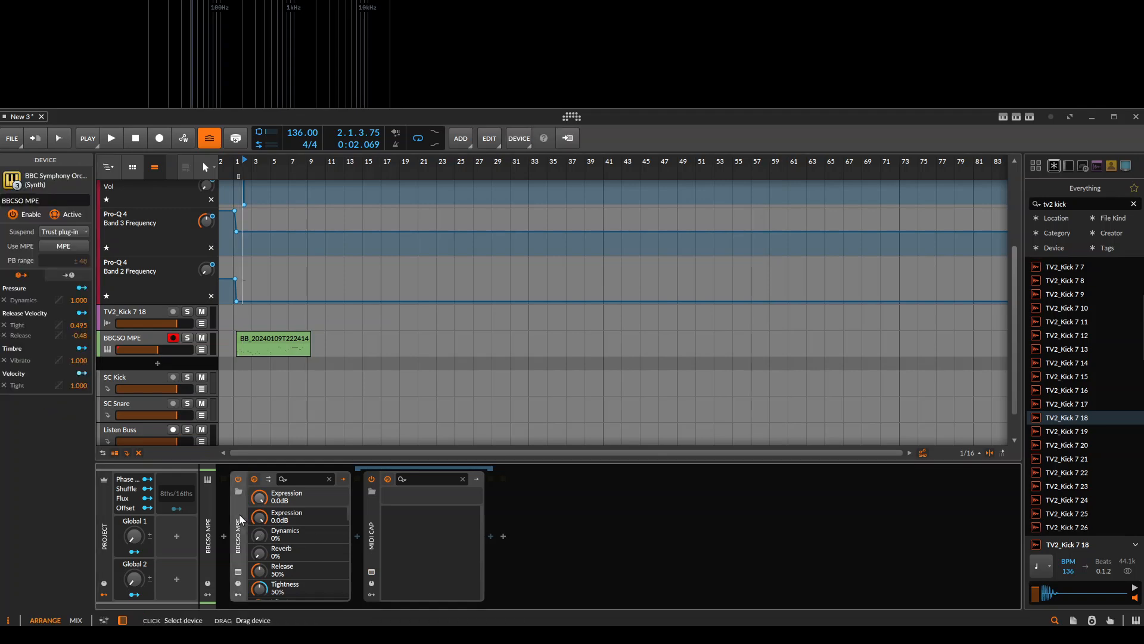
click(131, 312)
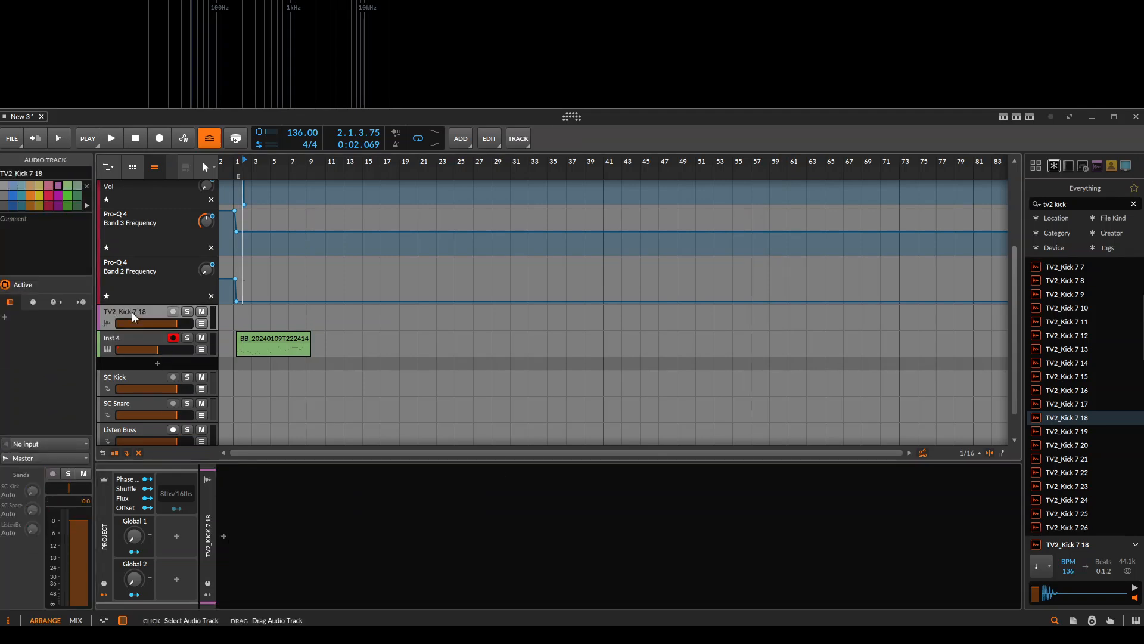
Delete the Expressions modulator from the transient split ST1b device on the Atlas track
scroll(131, 312, up, 3)
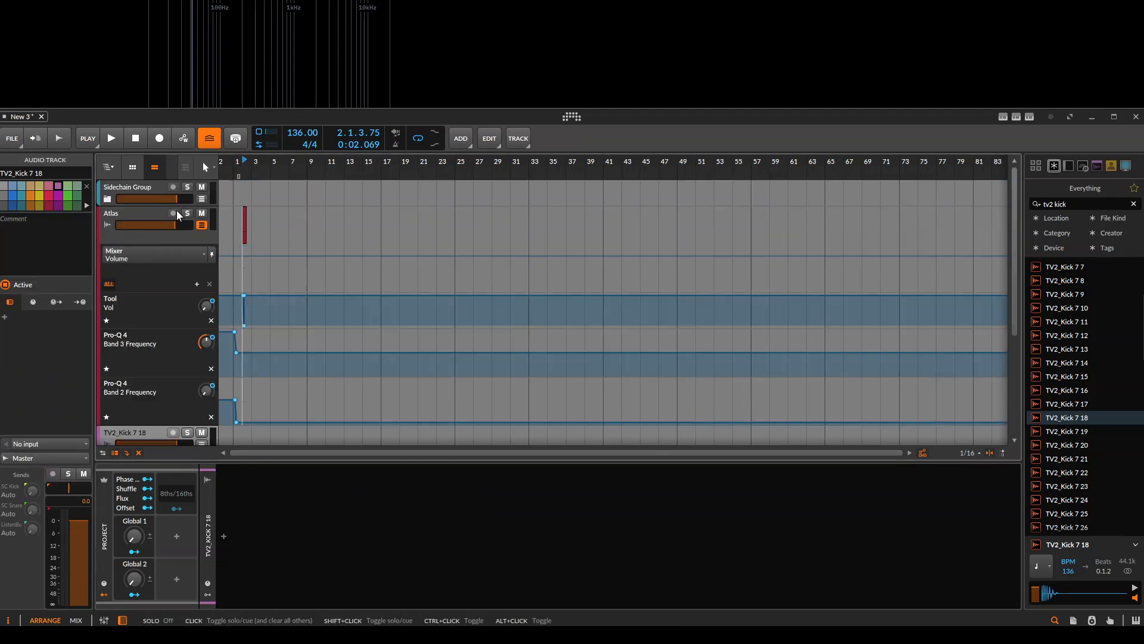
click(158, 211)
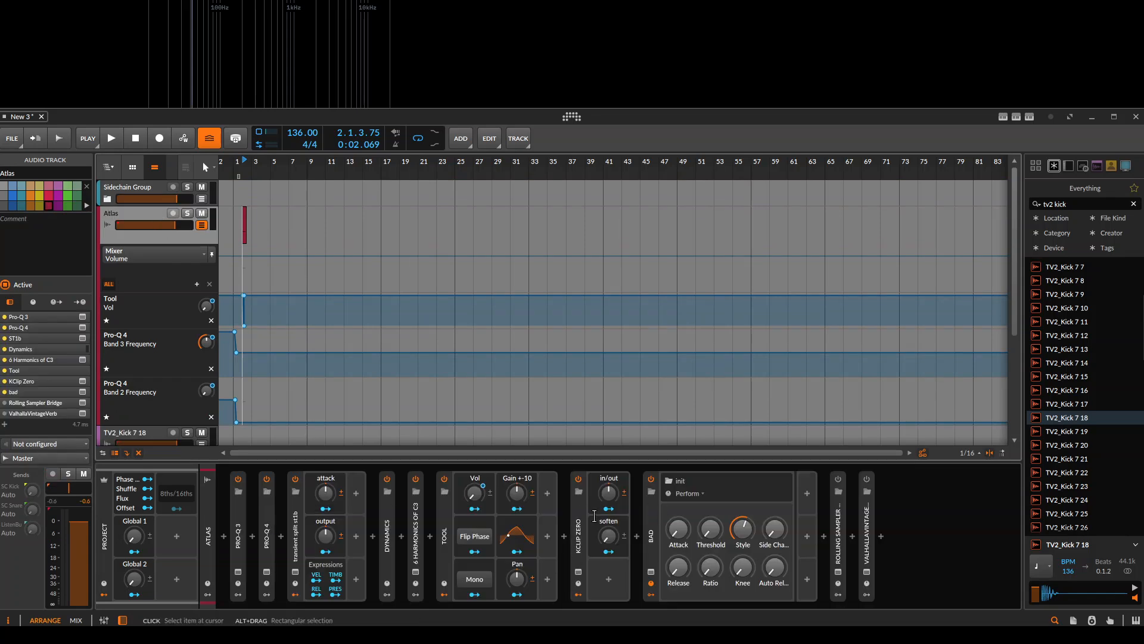
click(332, 567)
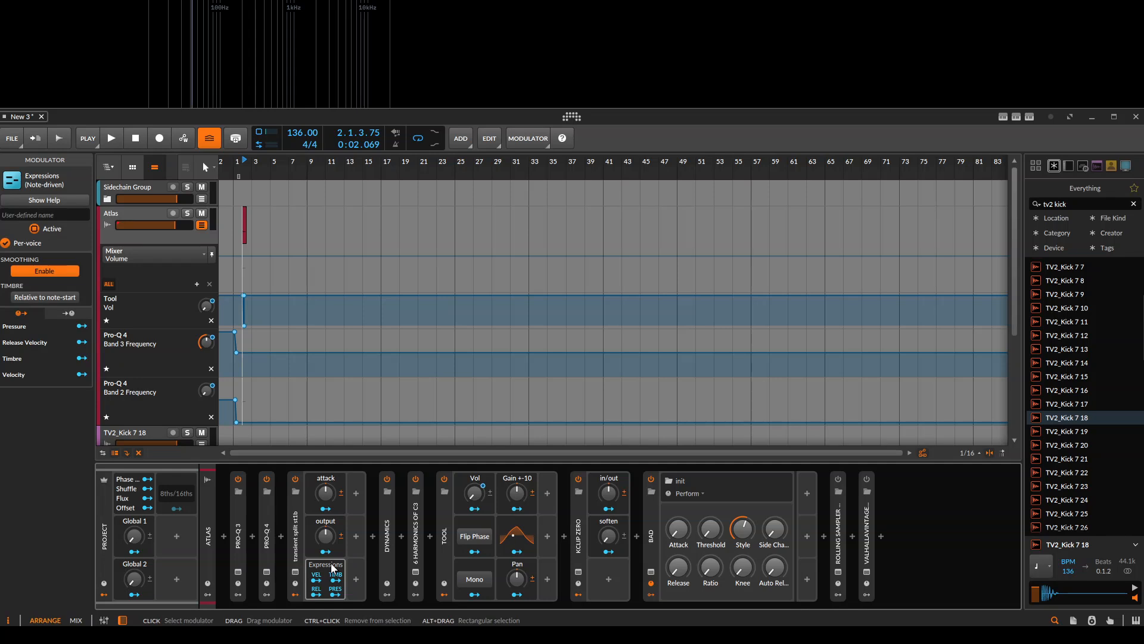
key(Delete)
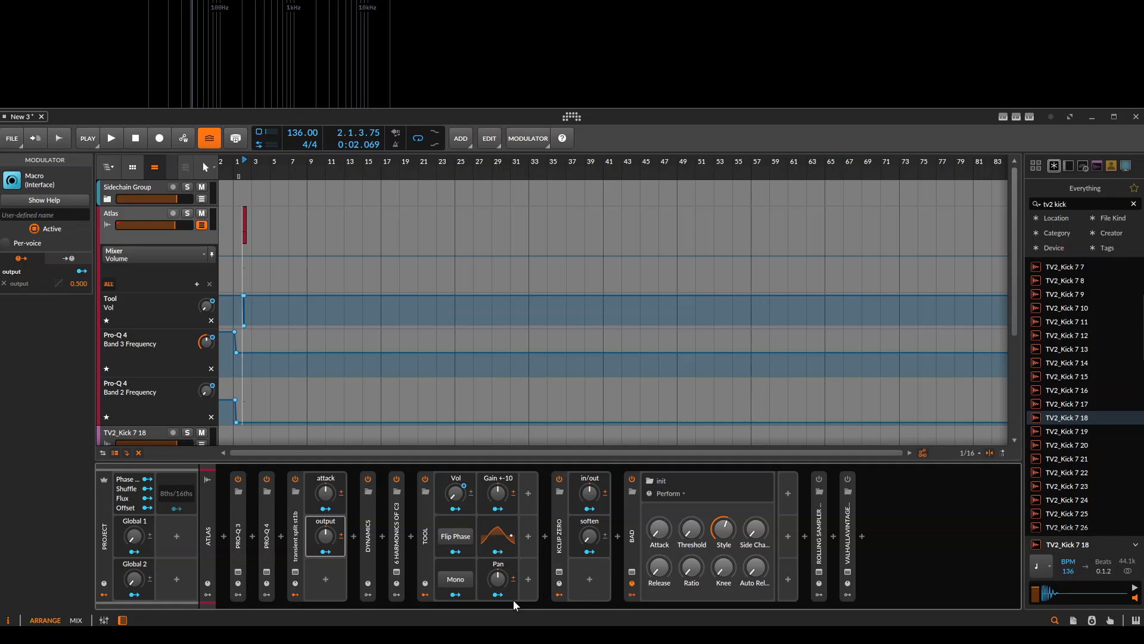
Save the Atlas track's Tool device as its default preset and adjust its Vol macro
right_click(425, 536)
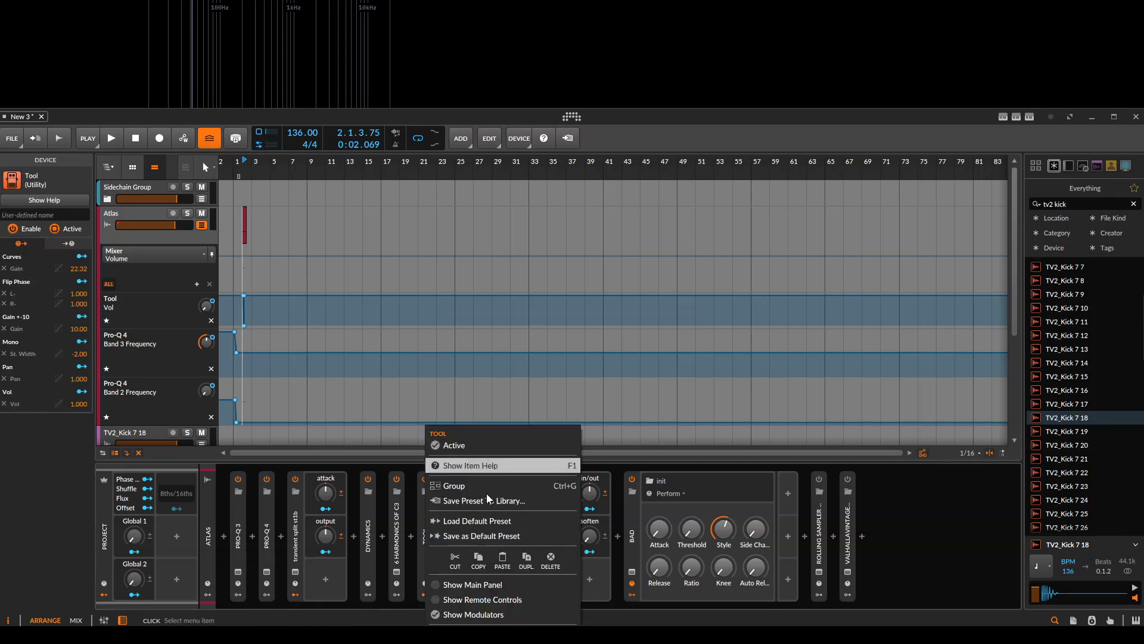
click(482, 536)
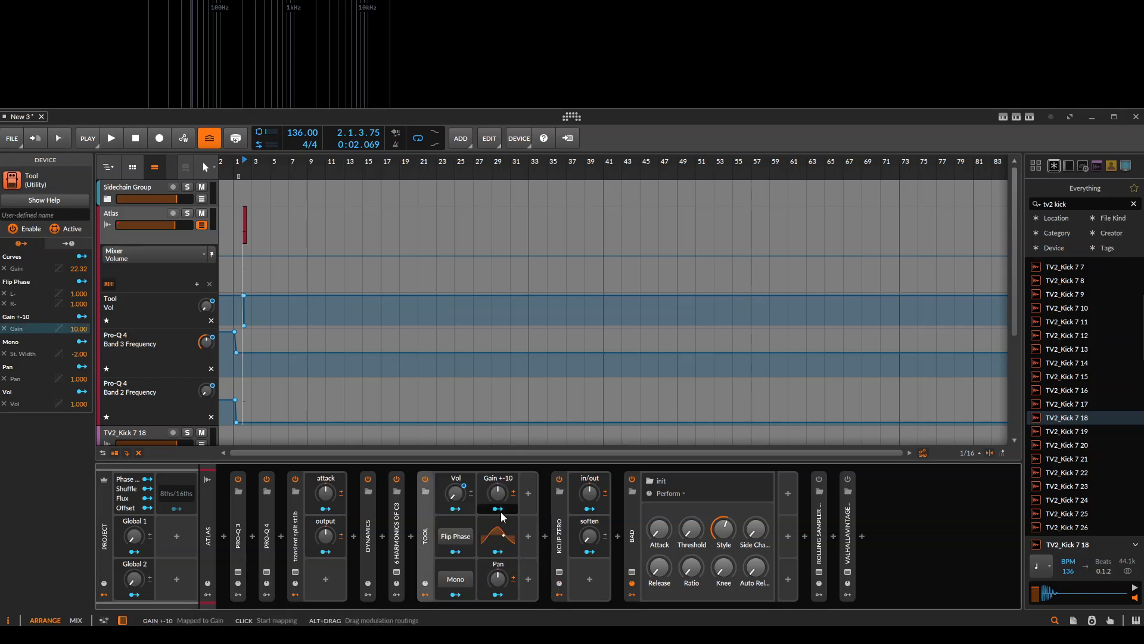
click(454, 492)
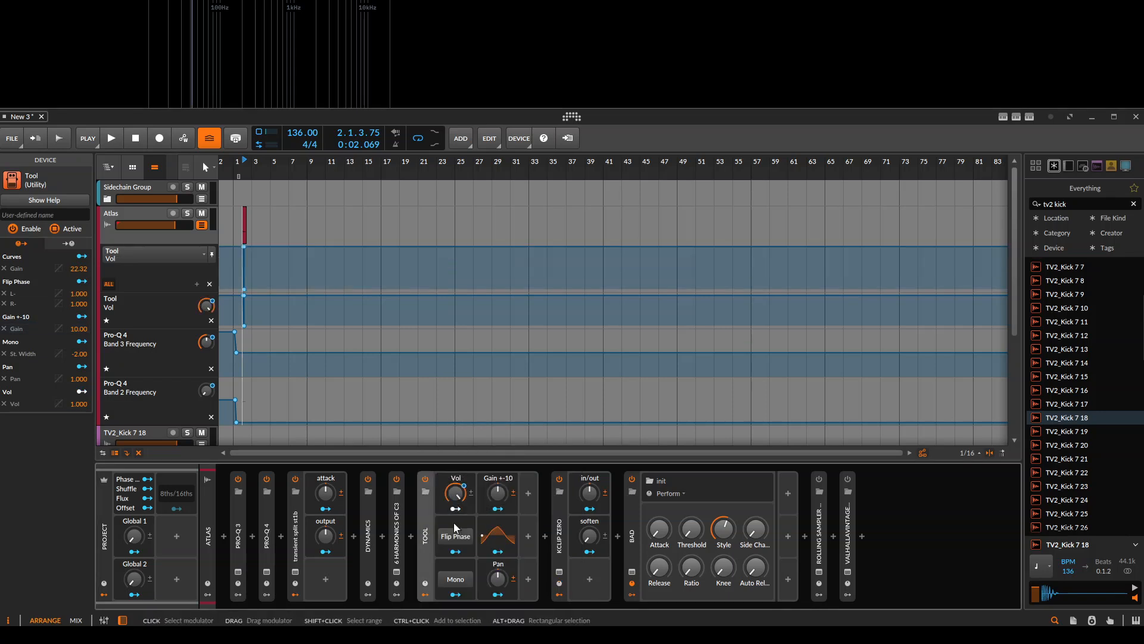
drag(459, 497, 459, 528)
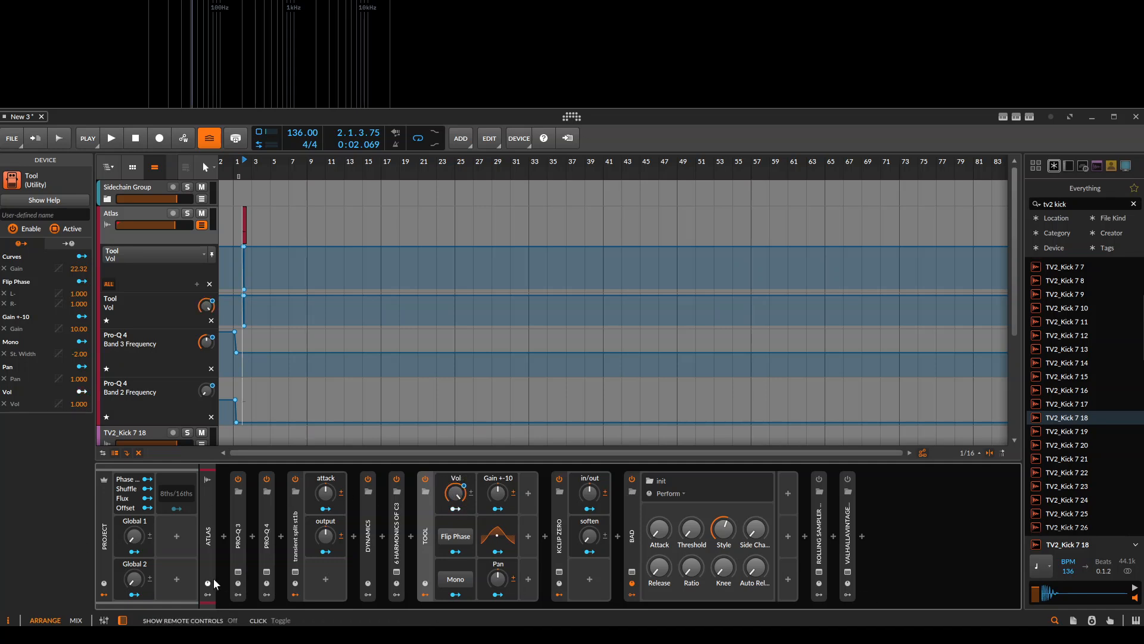
Expand Dynamics with its sidechain FX chain and deactivate the nested Time Shift, kHs Transient Shaper and EQ-2 devices
double_click(367, 536)
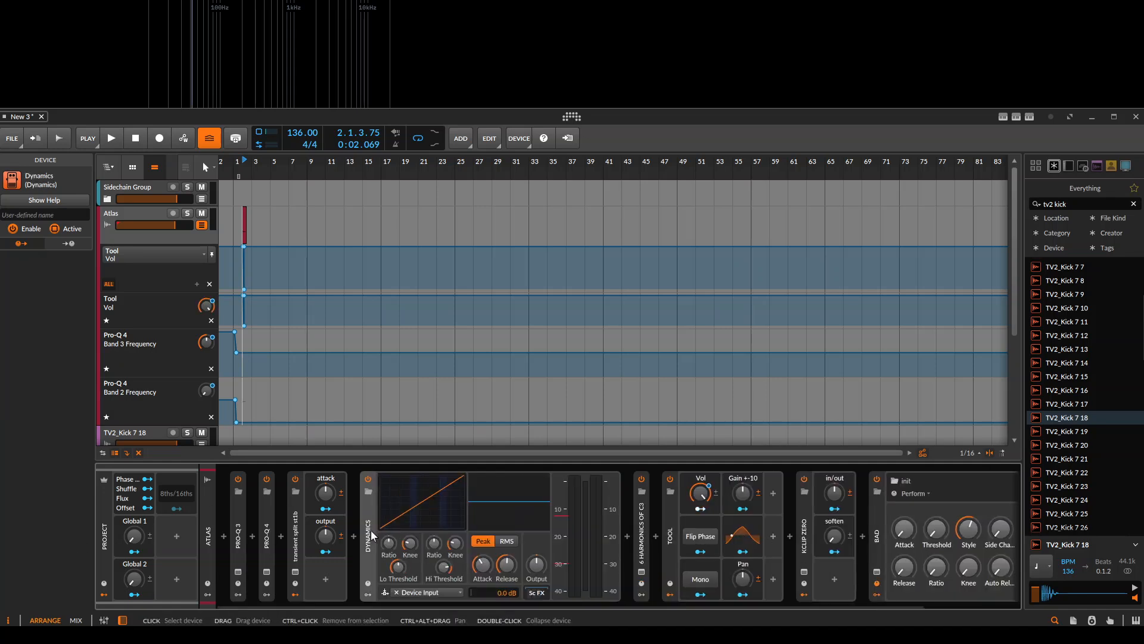
click(538, 593)
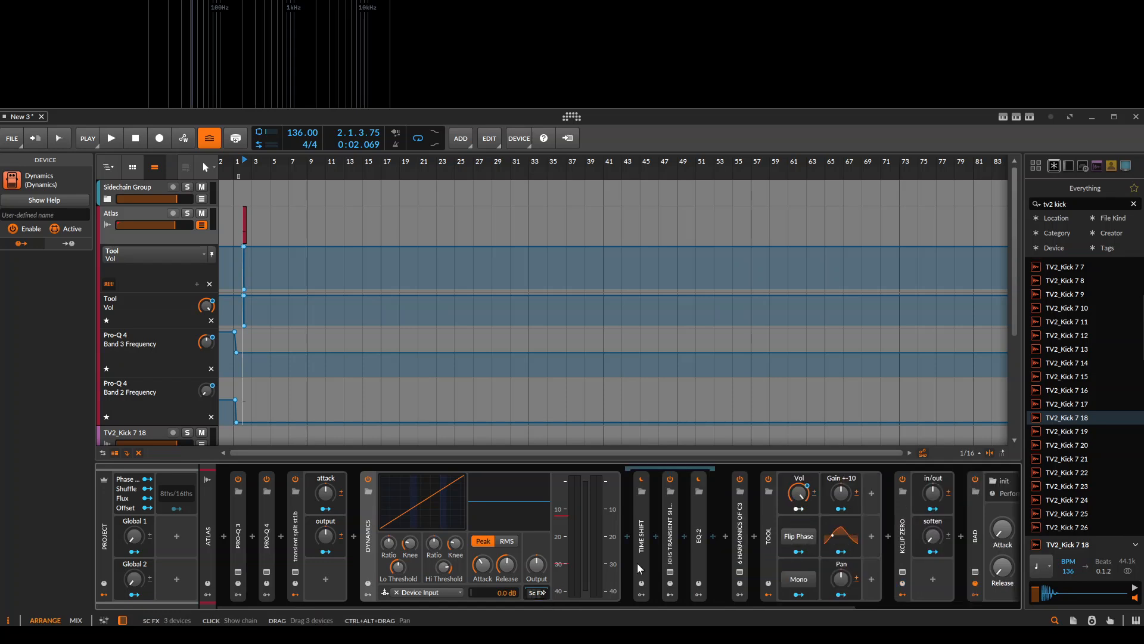
click(645, 531)
double_click(641, 528)
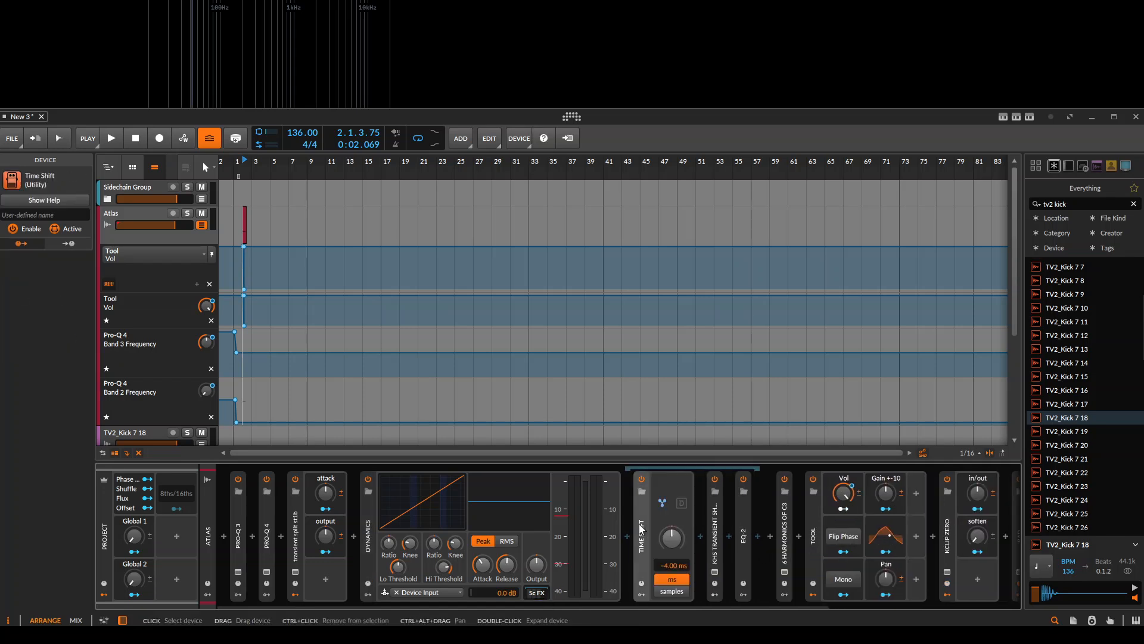
key(alt+a)
click(670, 529)
key(alt+a)
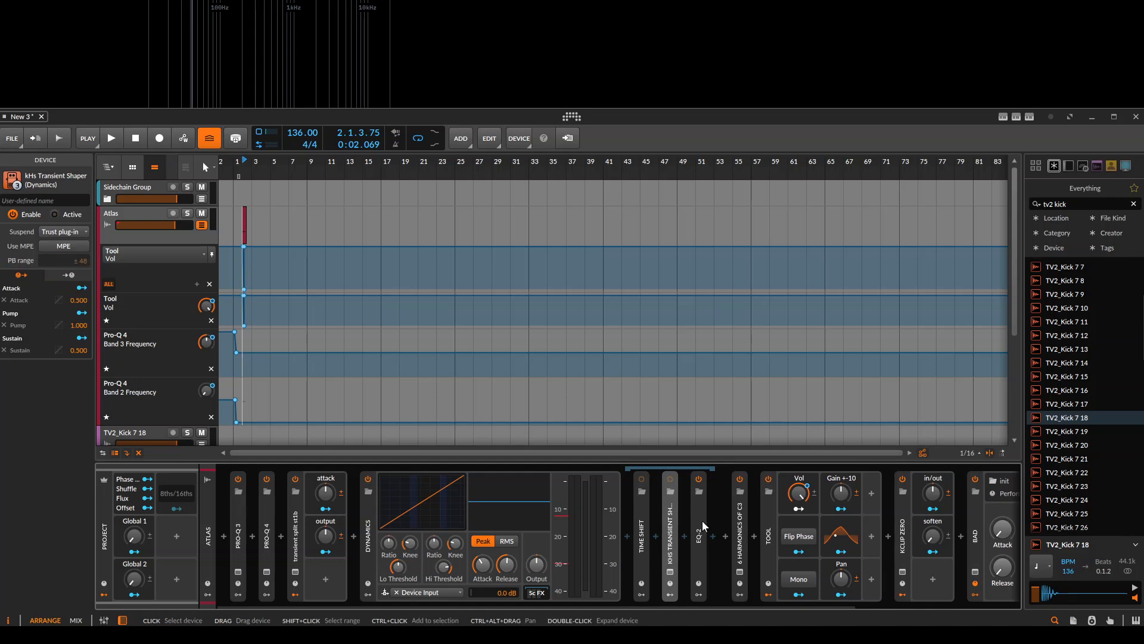
click(702, 527)
key(alt+a)
Open the preset options for the Dynamics device on the Atlas track
right_click(365, 526)
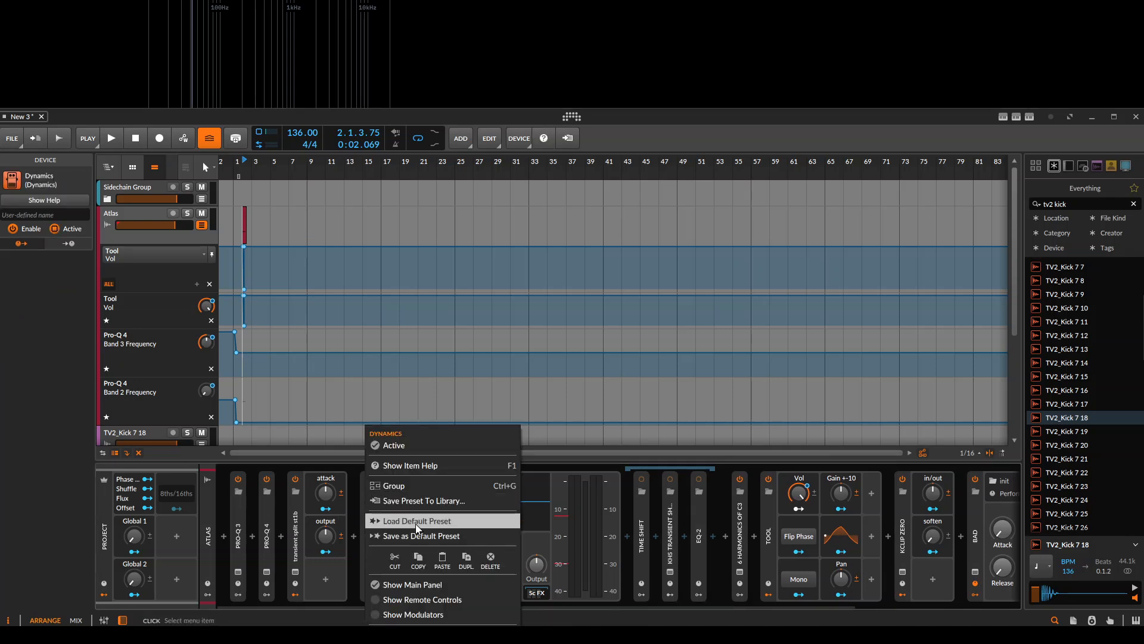